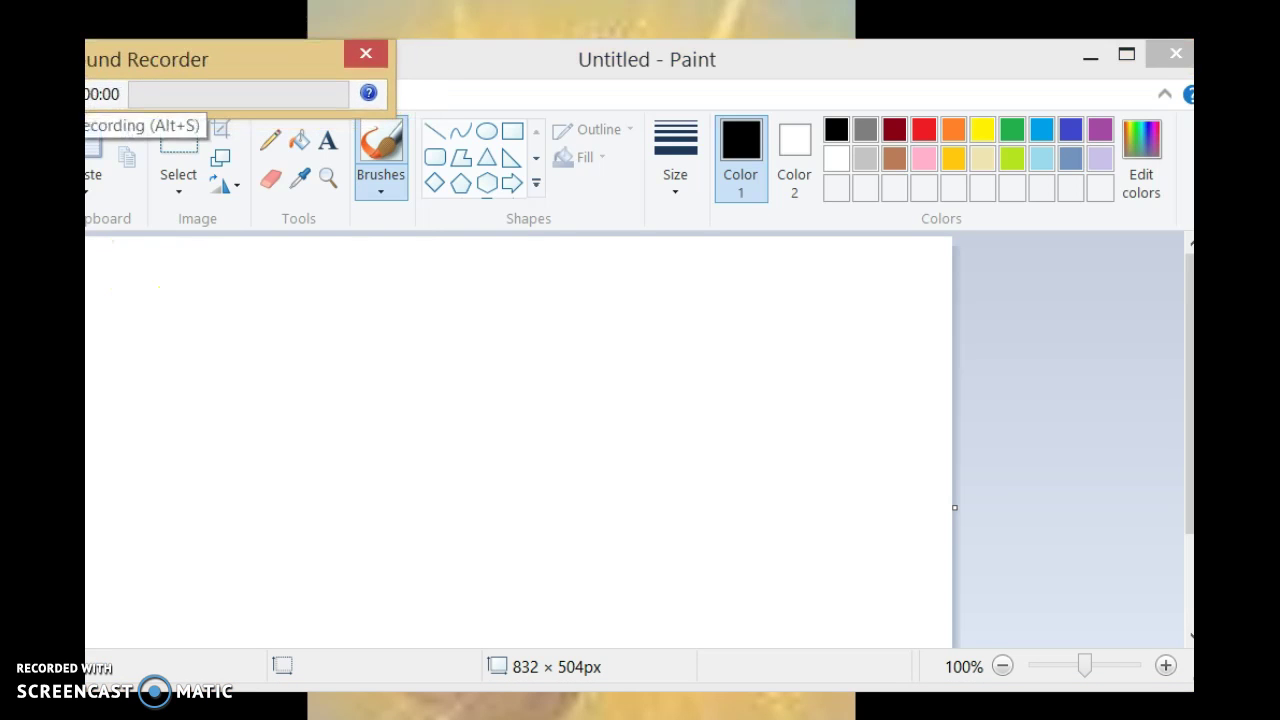
# Step: Paste the winged orange character picture "download (2)" from the Downloads folder onto the blank canvas
pyautogui.click(503, 68)
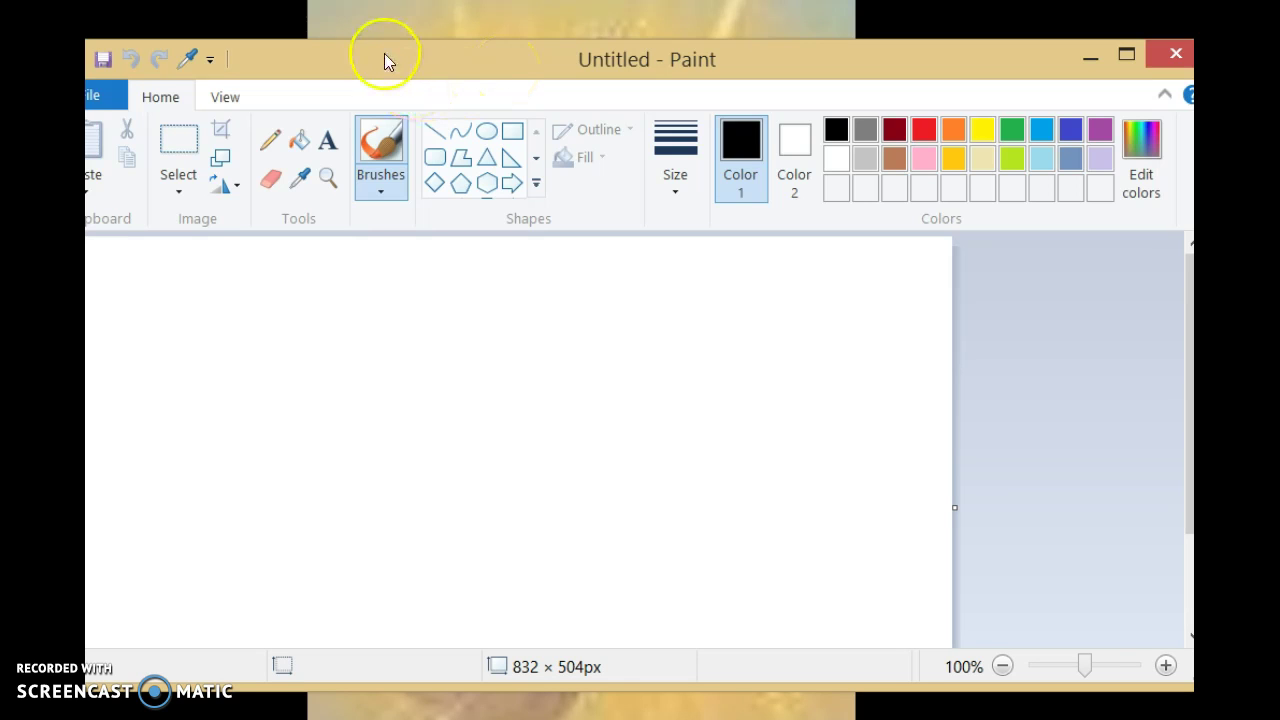
pyautogui.click(99, 195)
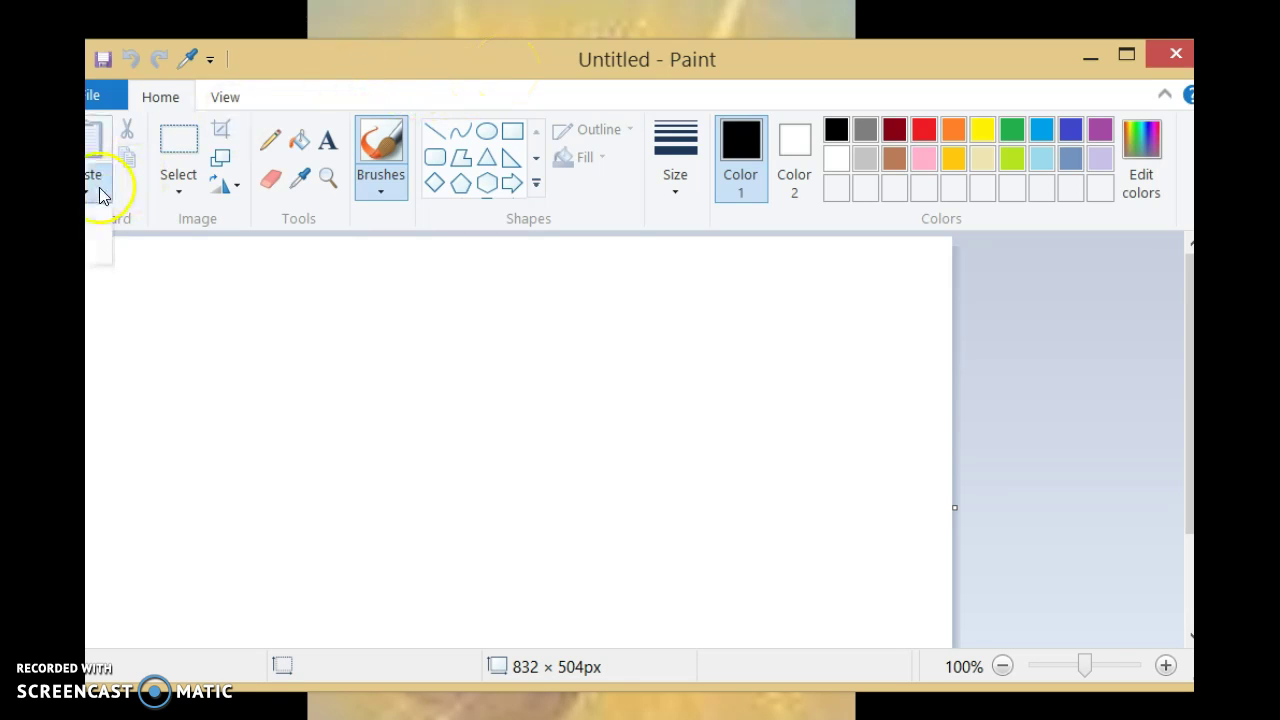
pyautogui.click(98, 250)
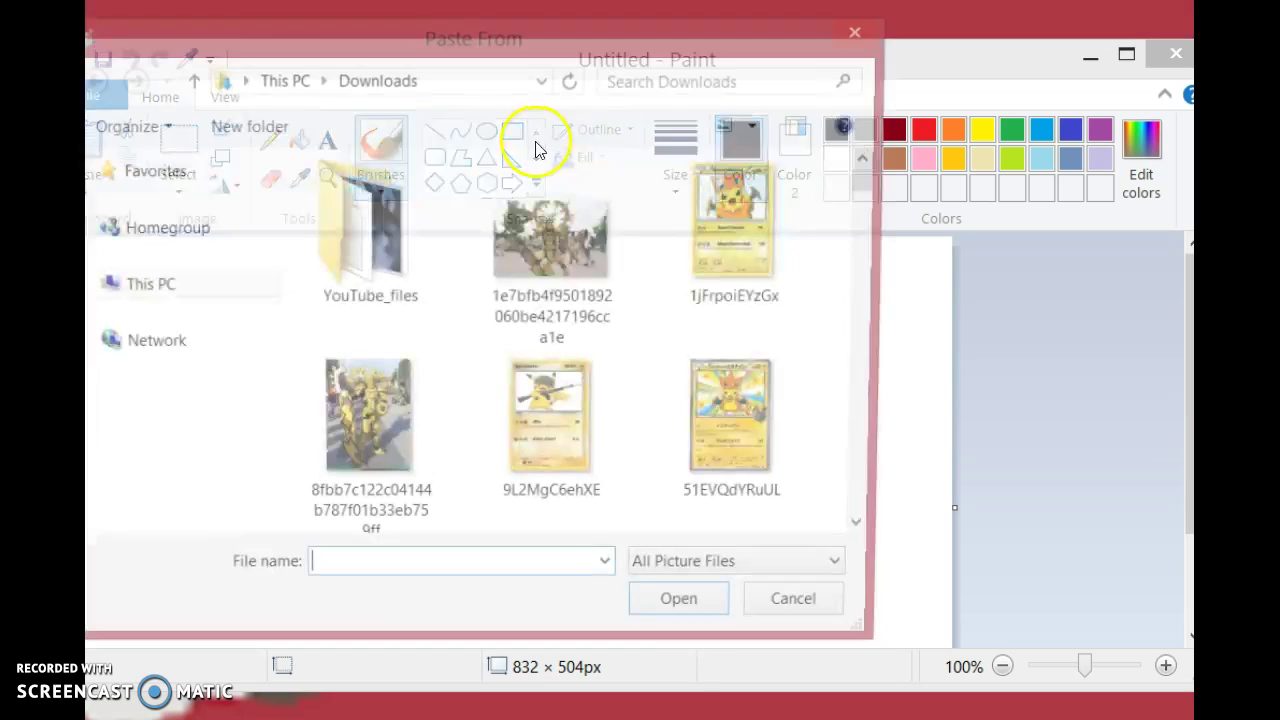
pyautogui.click(873, 534)
pyautogui.click(873, 534)
pyautogui.click(873, 535)
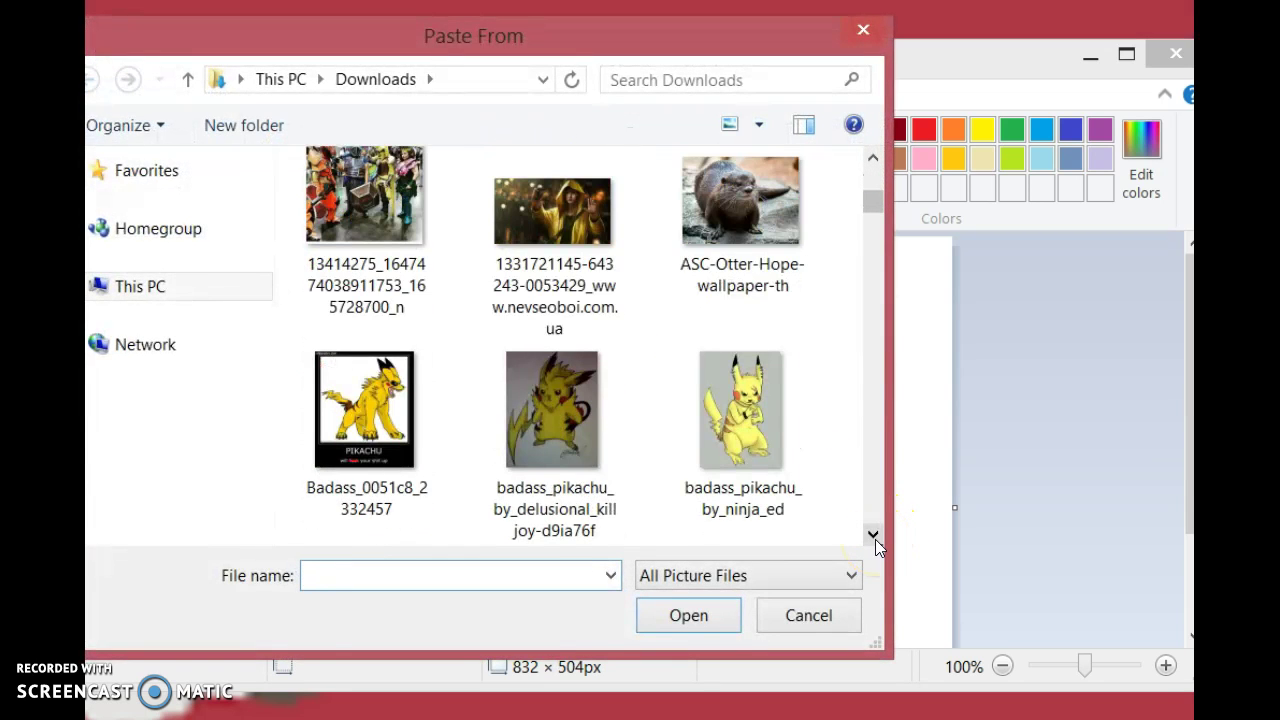
pyautogui.click(873, 535)
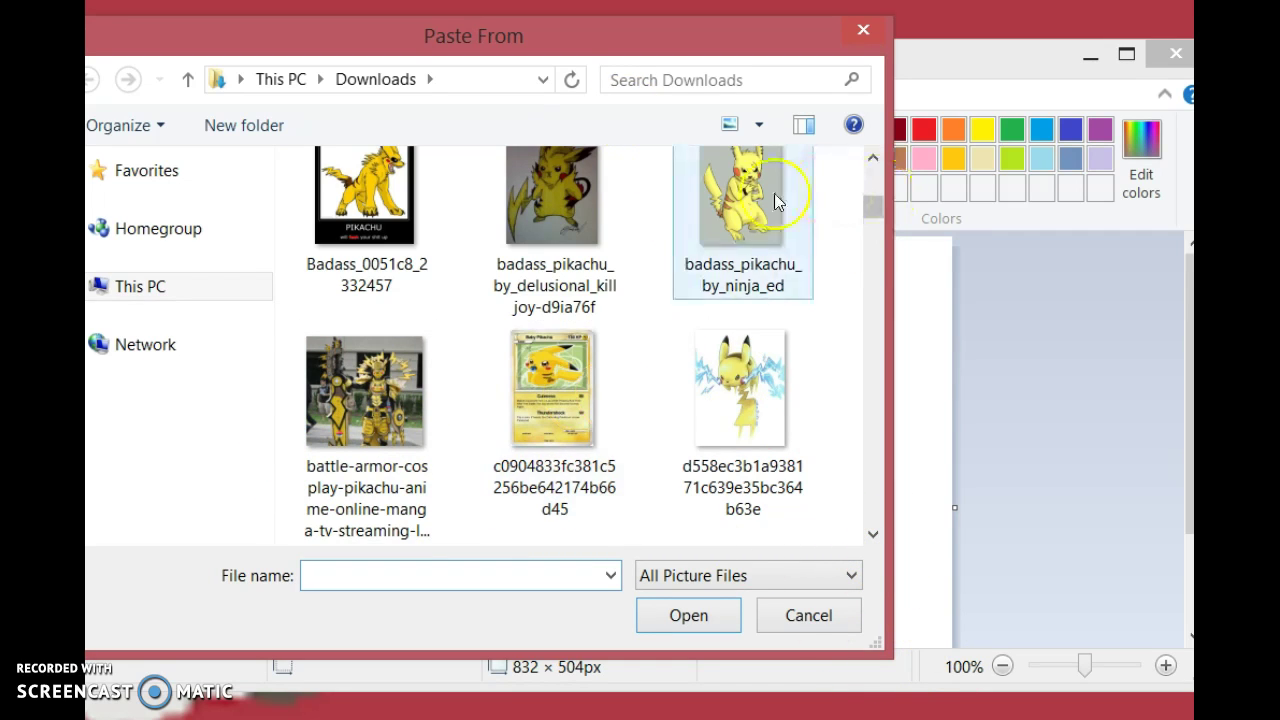
pyautogui.click(873, 537)
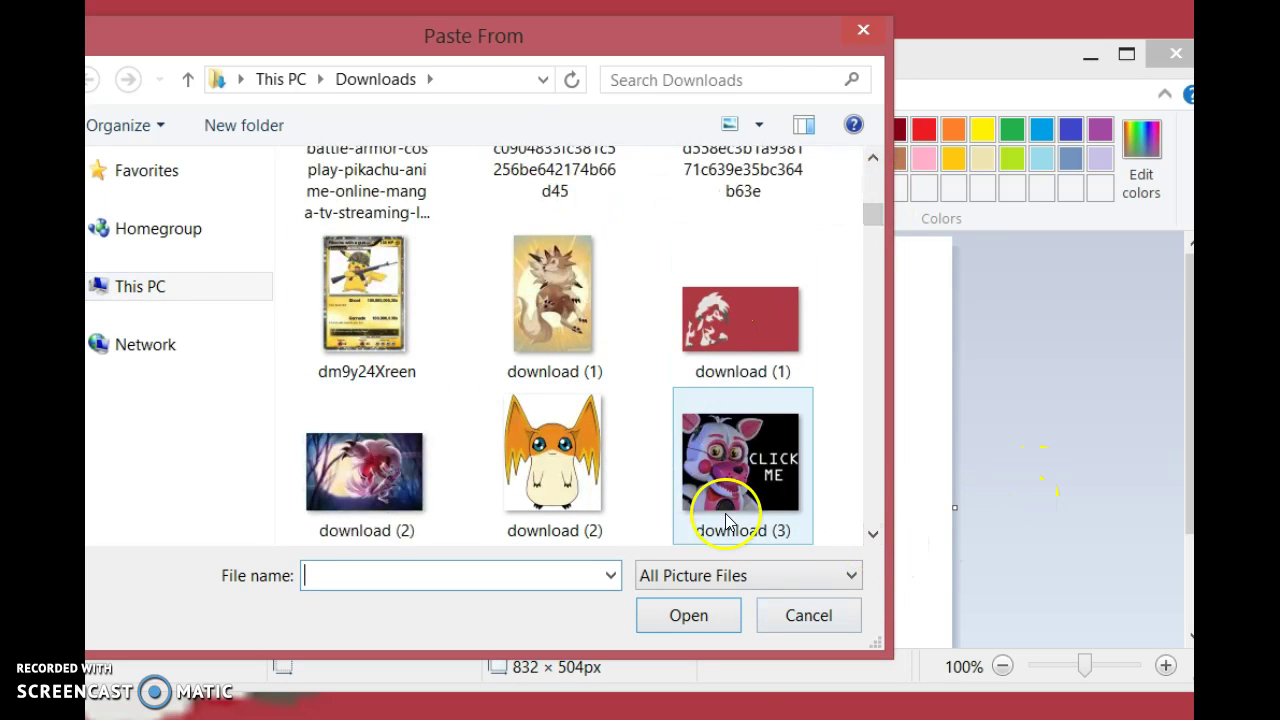
pyautogui.click(873, 535)
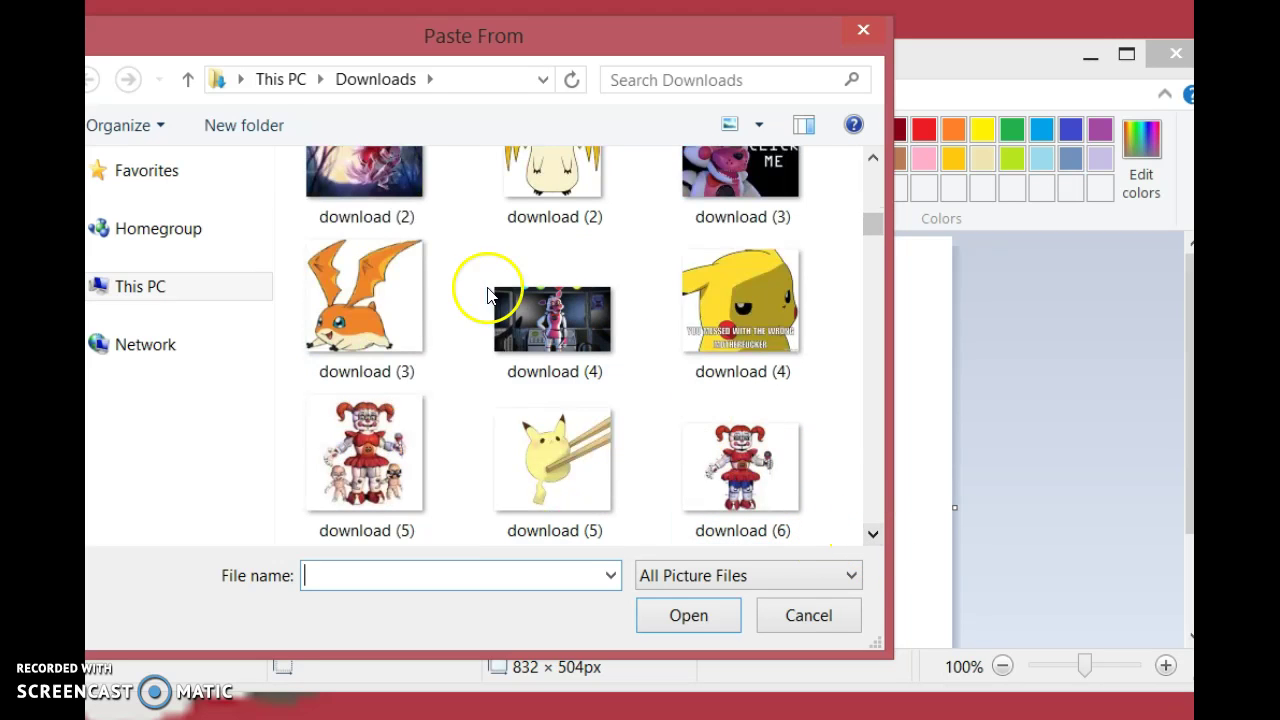
pyautogui.click(579, 195)
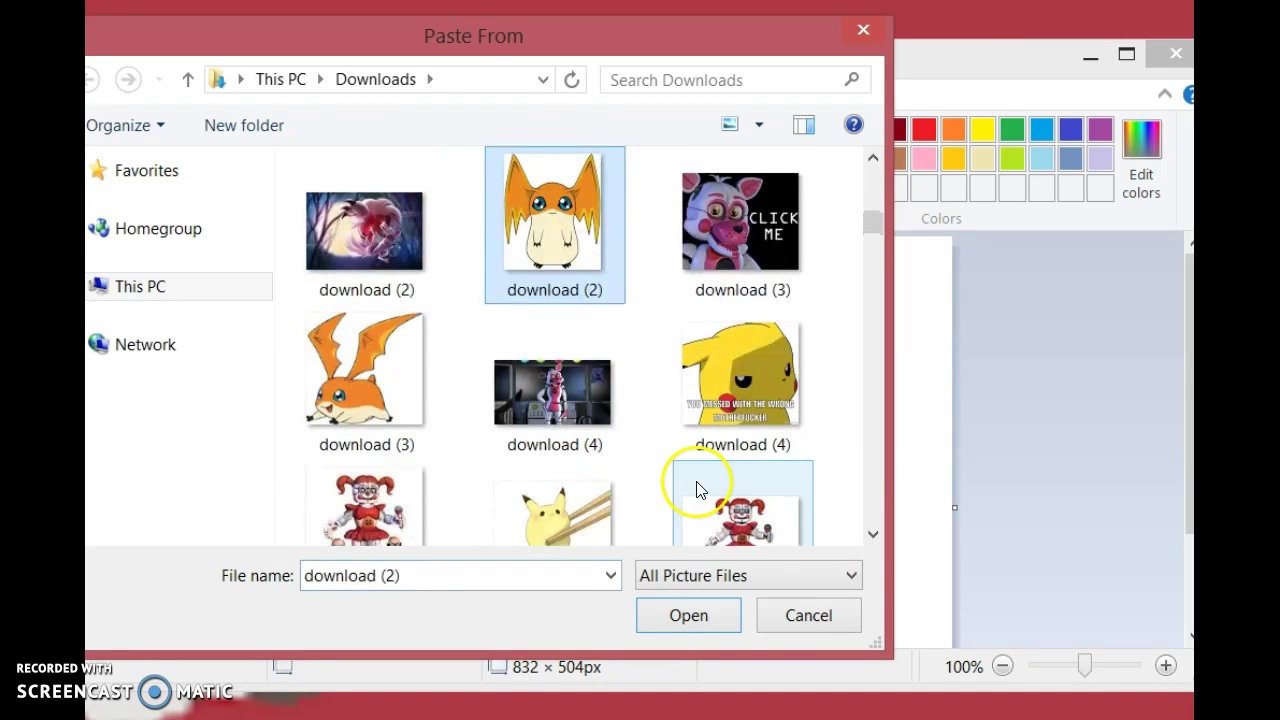
pyautogui.click(707, 620)
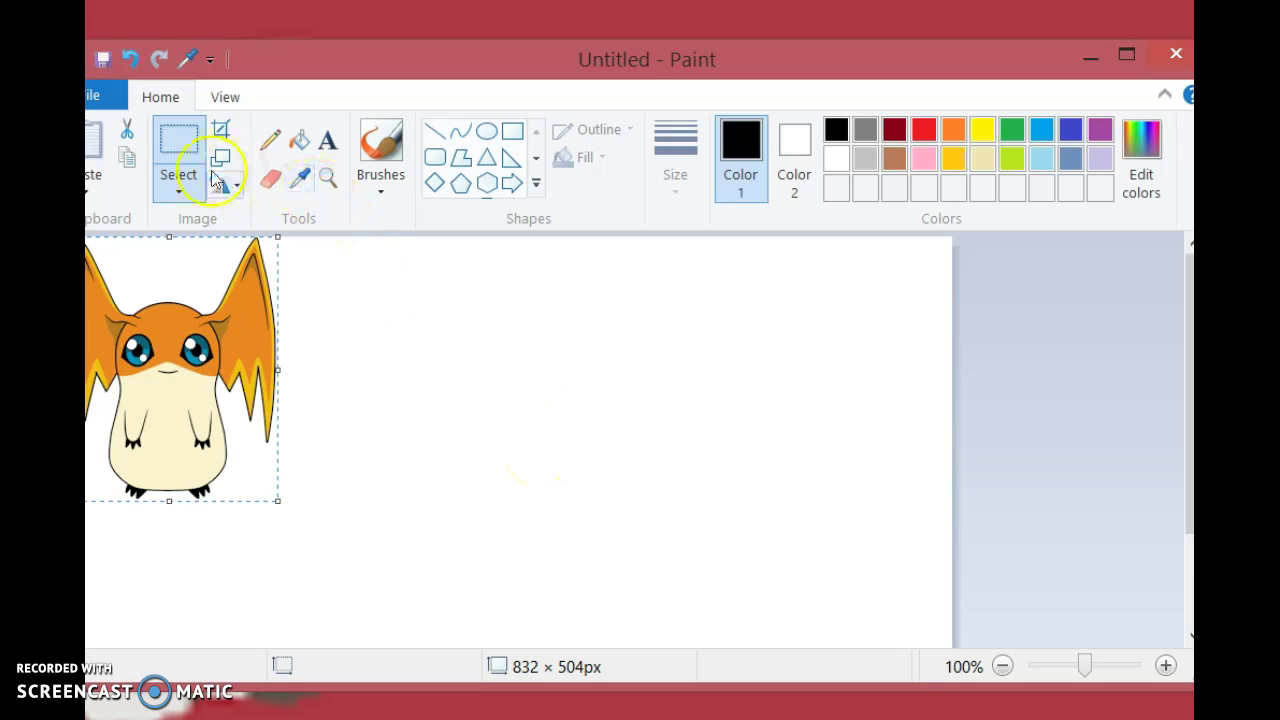
# Step: Undo the pasted character picture and paste the wolf drawing "Untitled" from the Downloads folder onto the canvas instead
pyautogui.click(132, 59)
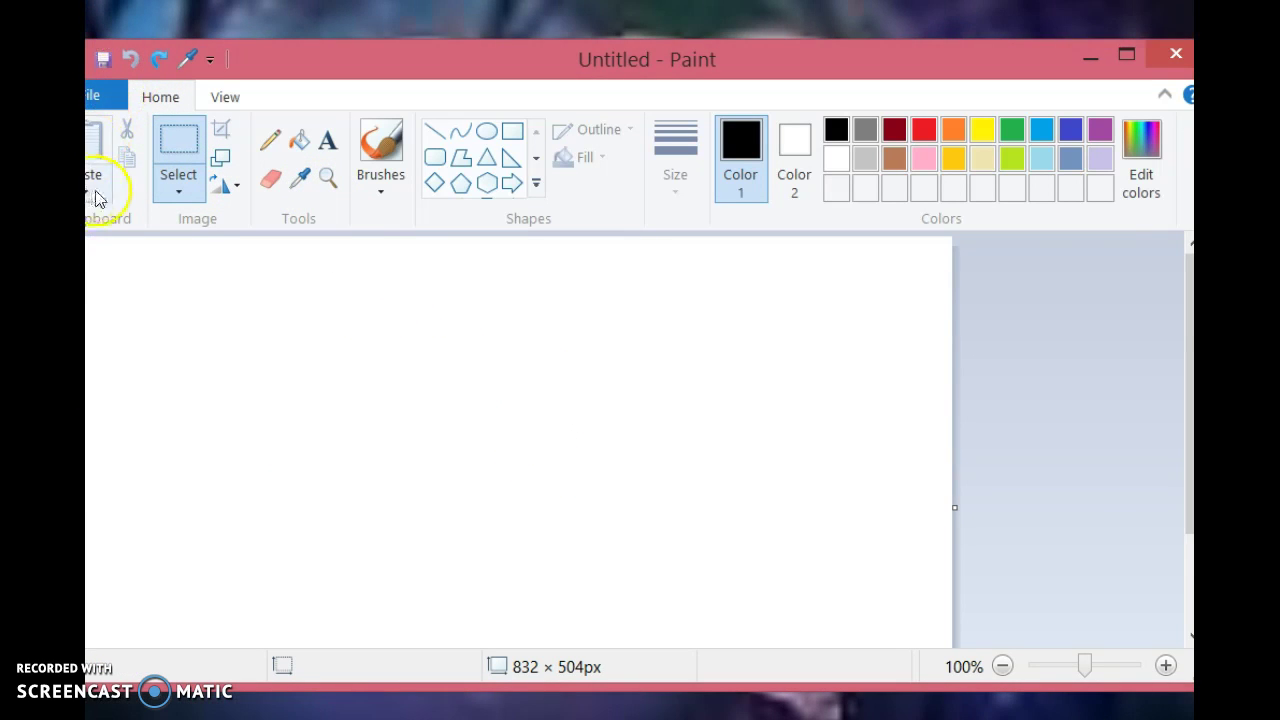
pyautogui.click(98, 256)
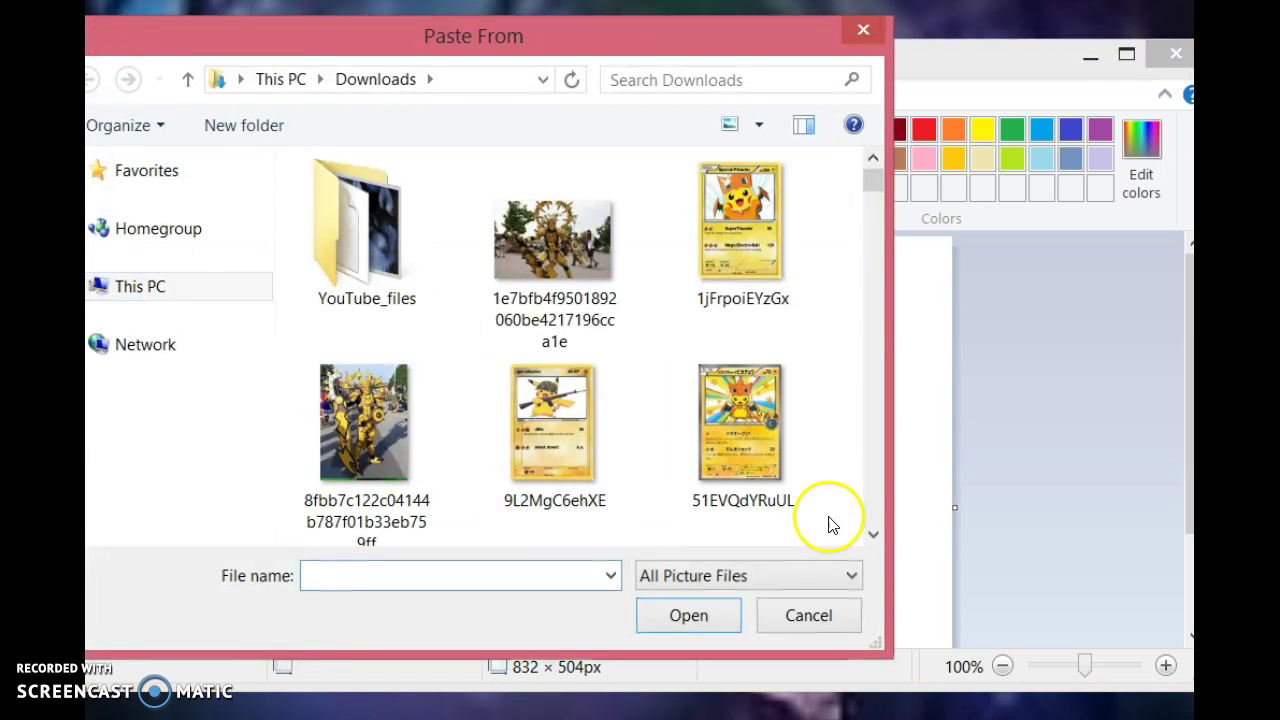
pyautogui.moveTo(872, 190); pyautogui.dragTo(869, 531)
pyautogui.click(788, 277)
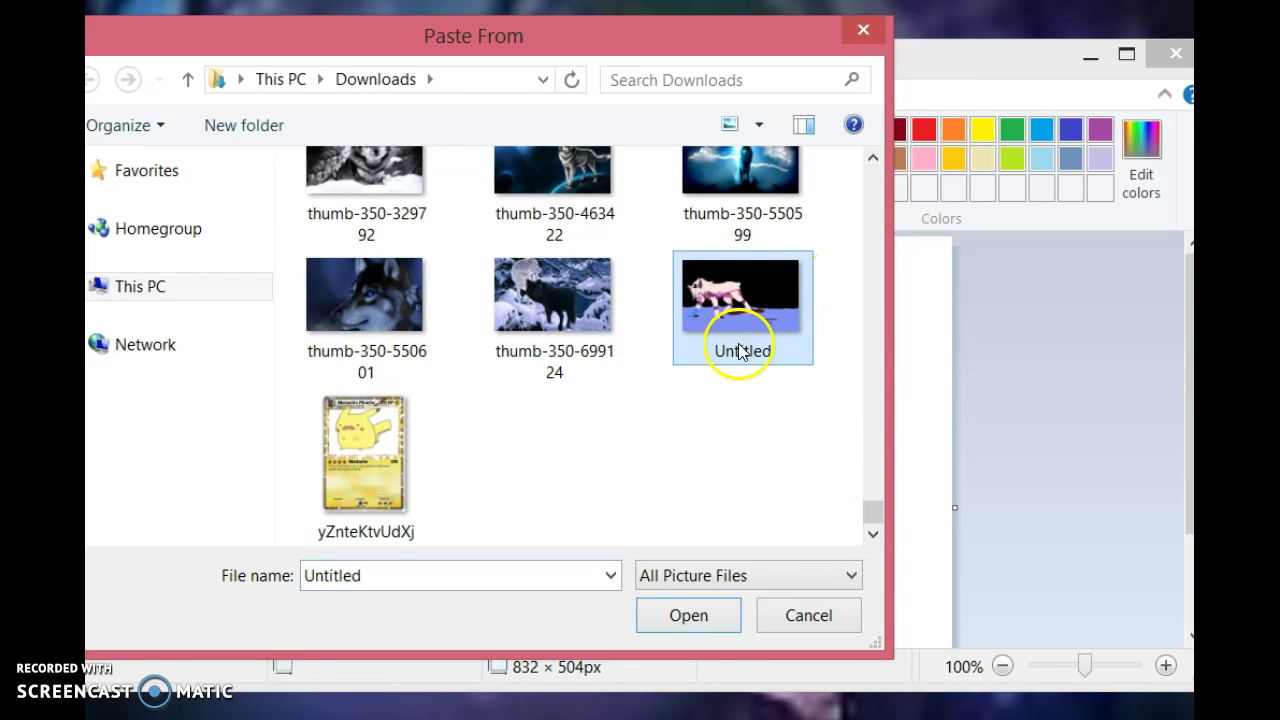
pyautogui.click(725, 618)
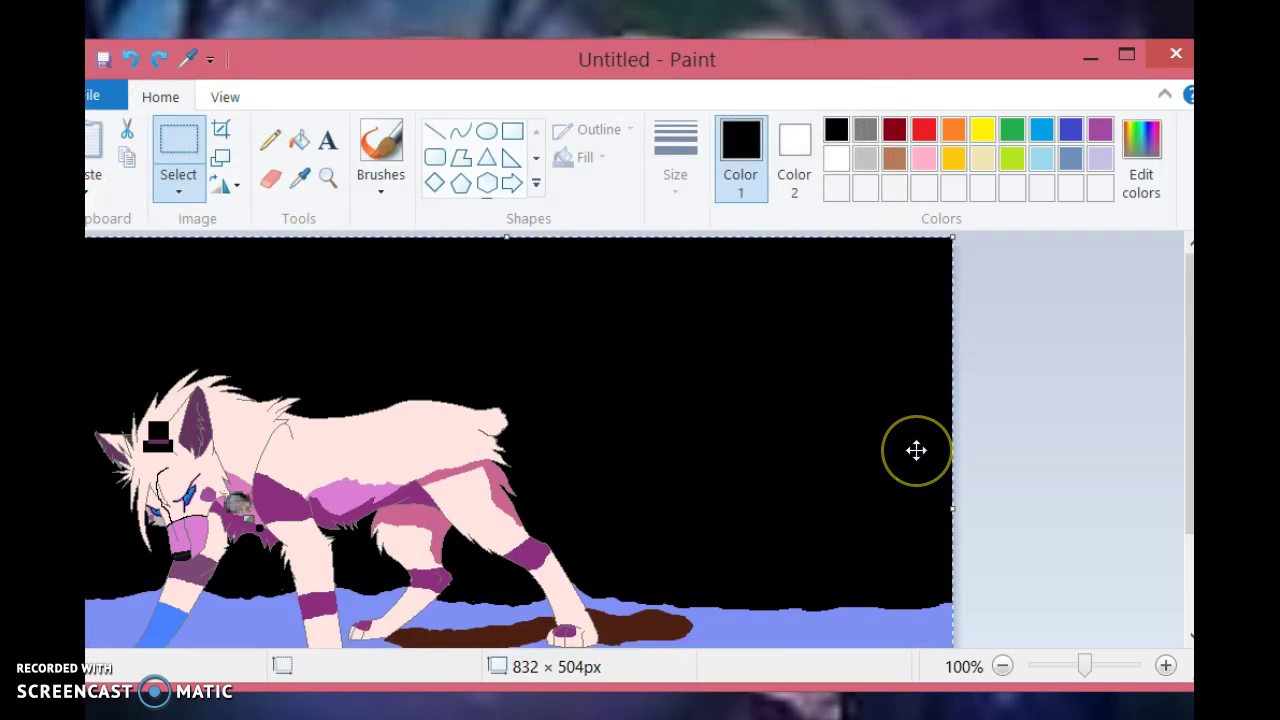
pyautogui.scroll(-2, 916, 450)
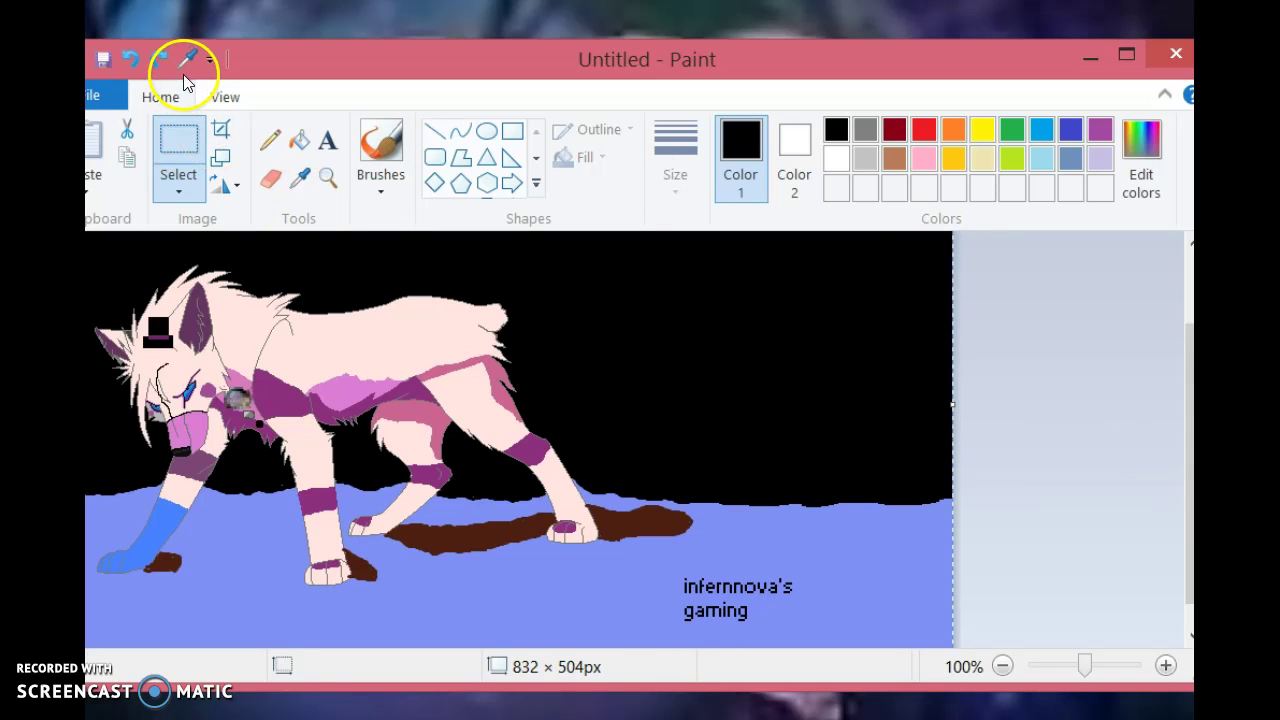
pyautogui.click(101, 97)
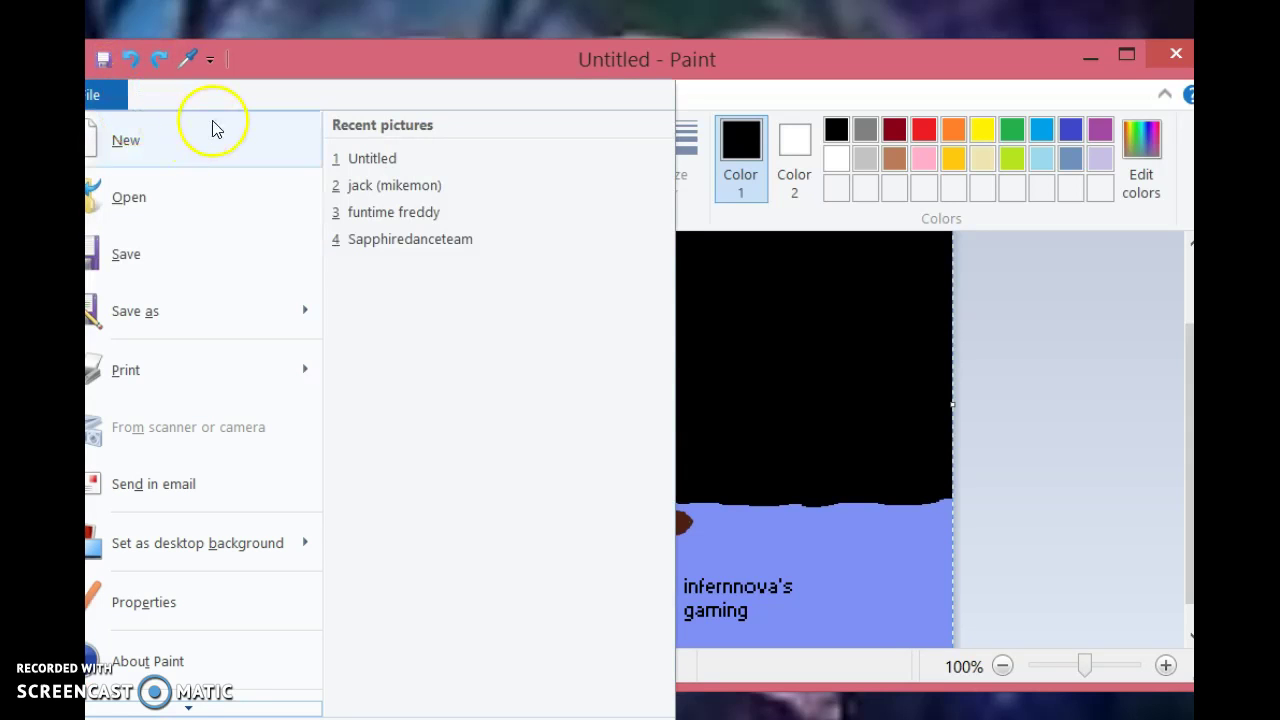
pyautogui.click(1133, 532)
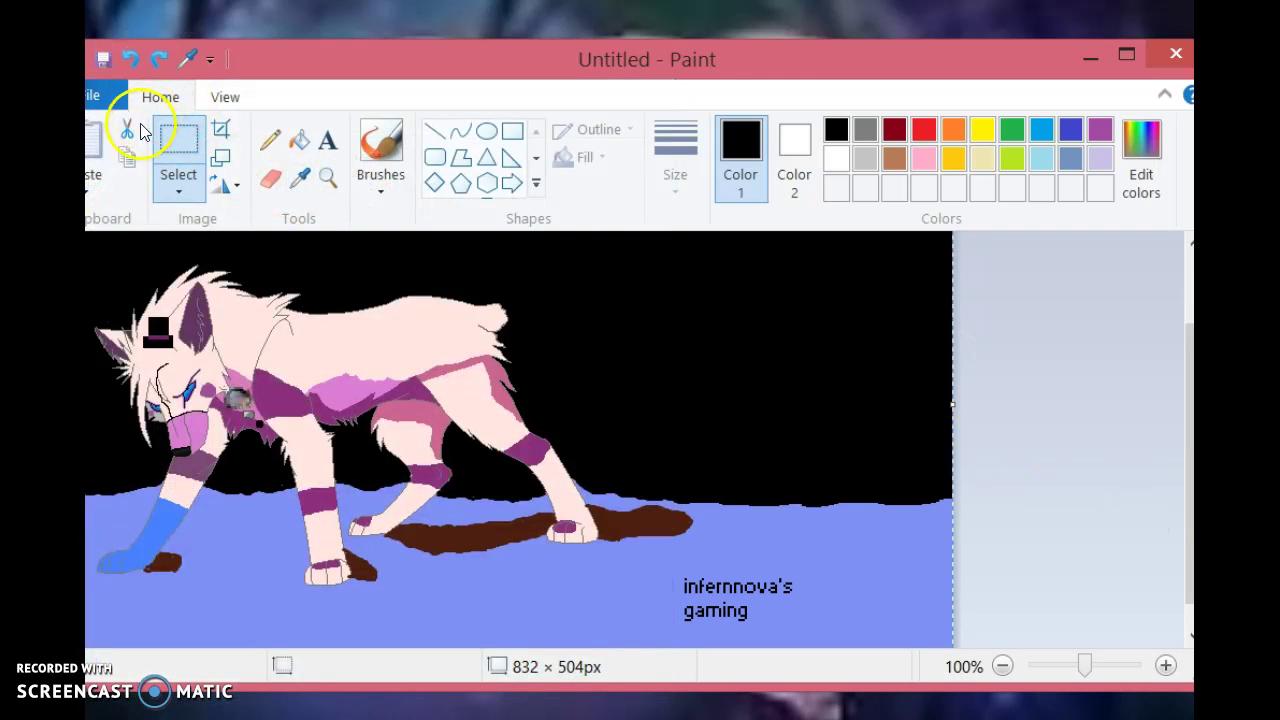
pyautogui.click(101, 173)
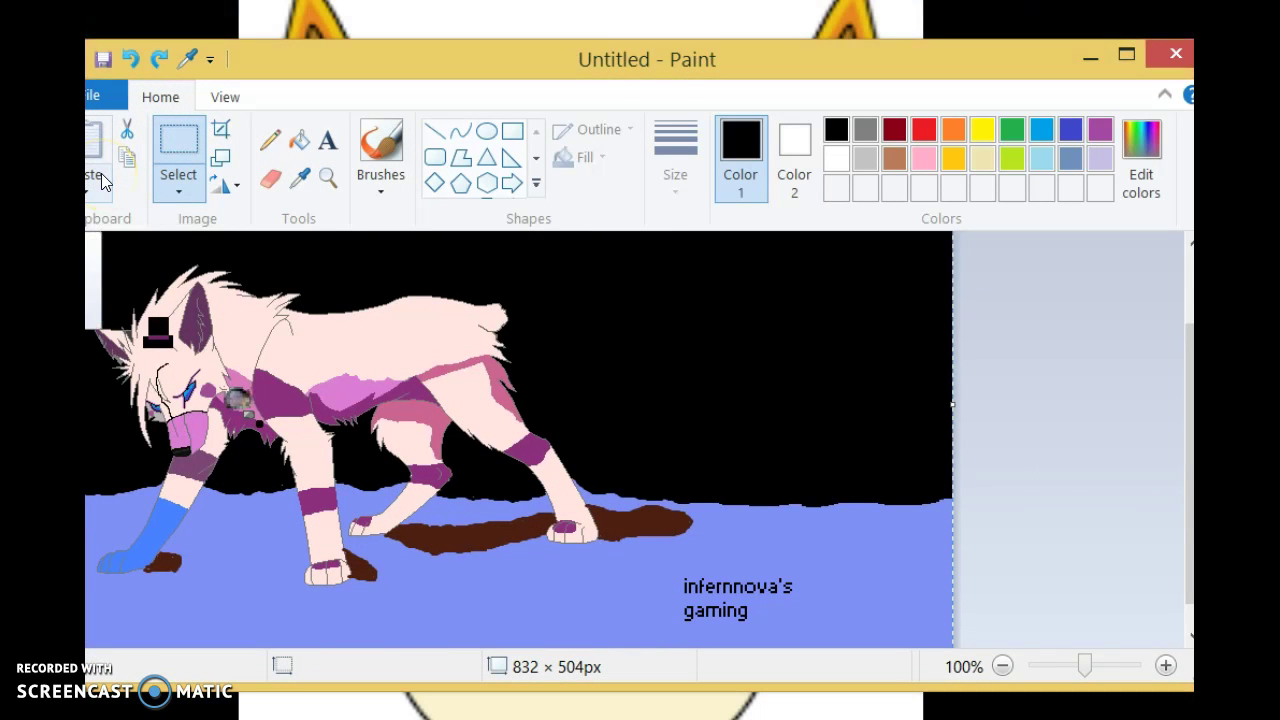
pyautogui.click(133, 125)
pyautogui.hotkey('ctrl', 'z')
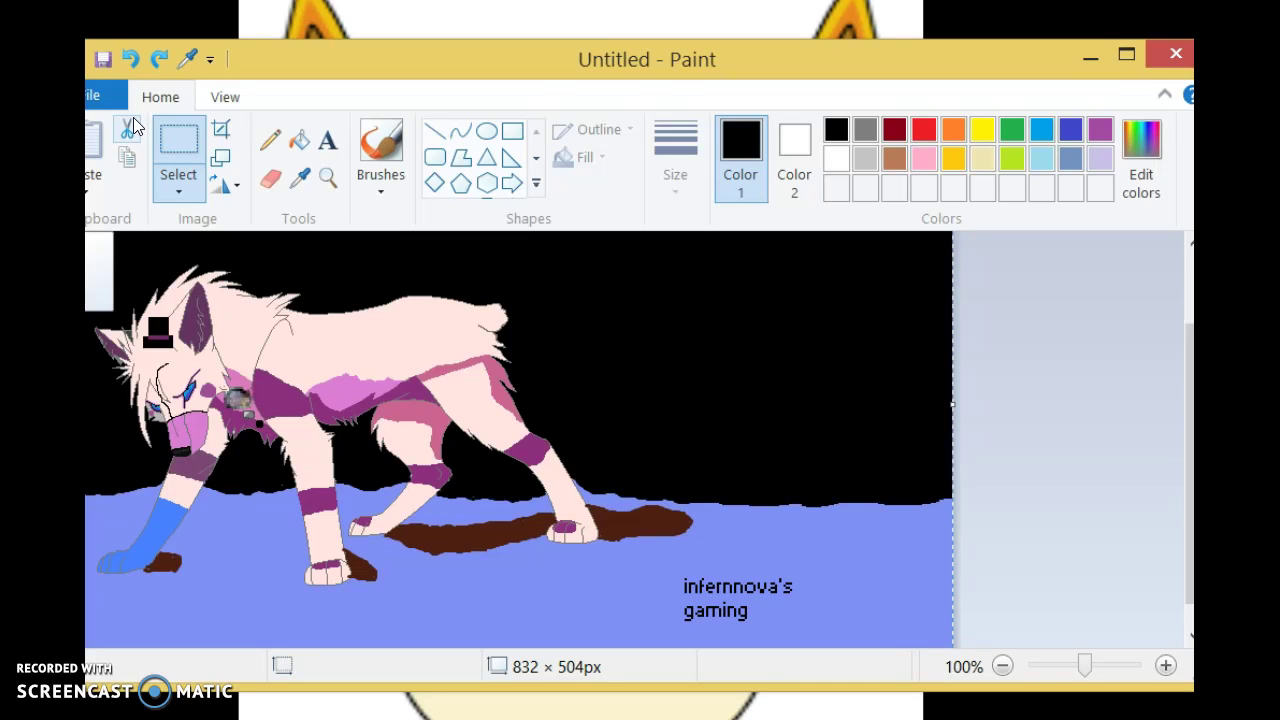
pyautogui.click(133, 125)
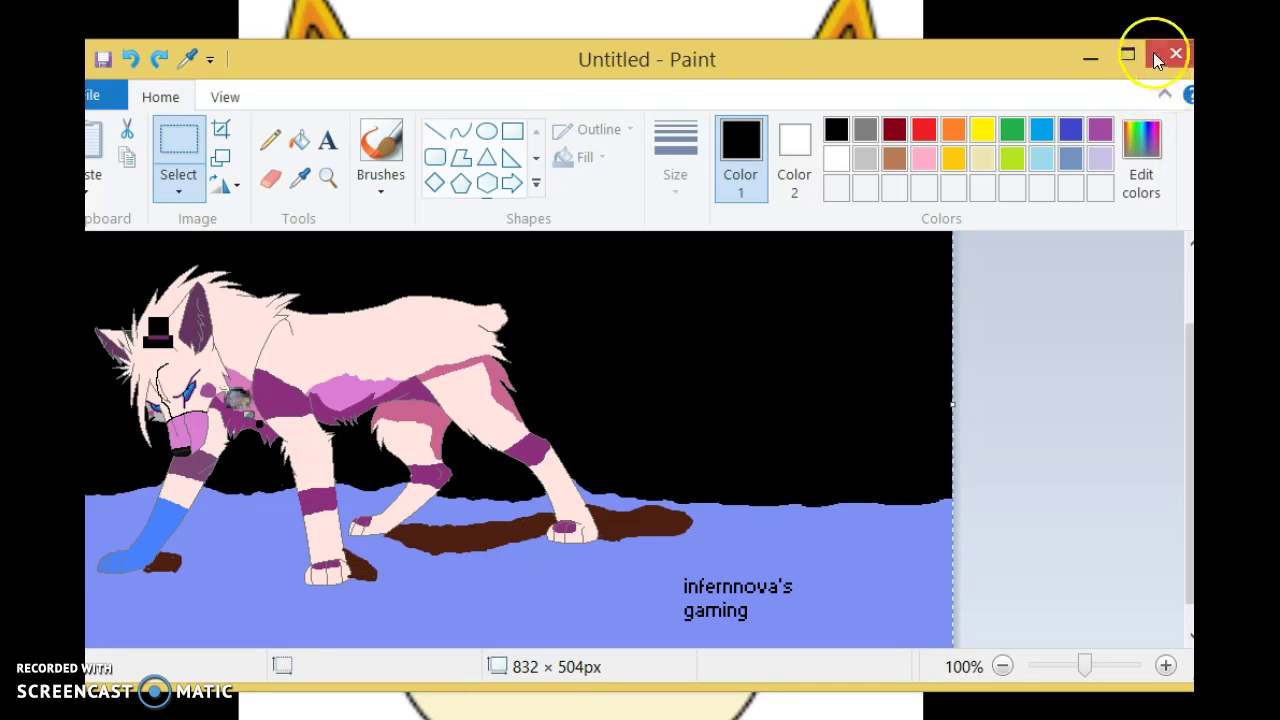
# Step: Close the wolf drawing without saving the changes and switch to a new blank canvas
pyautogui.click(1130, 142)
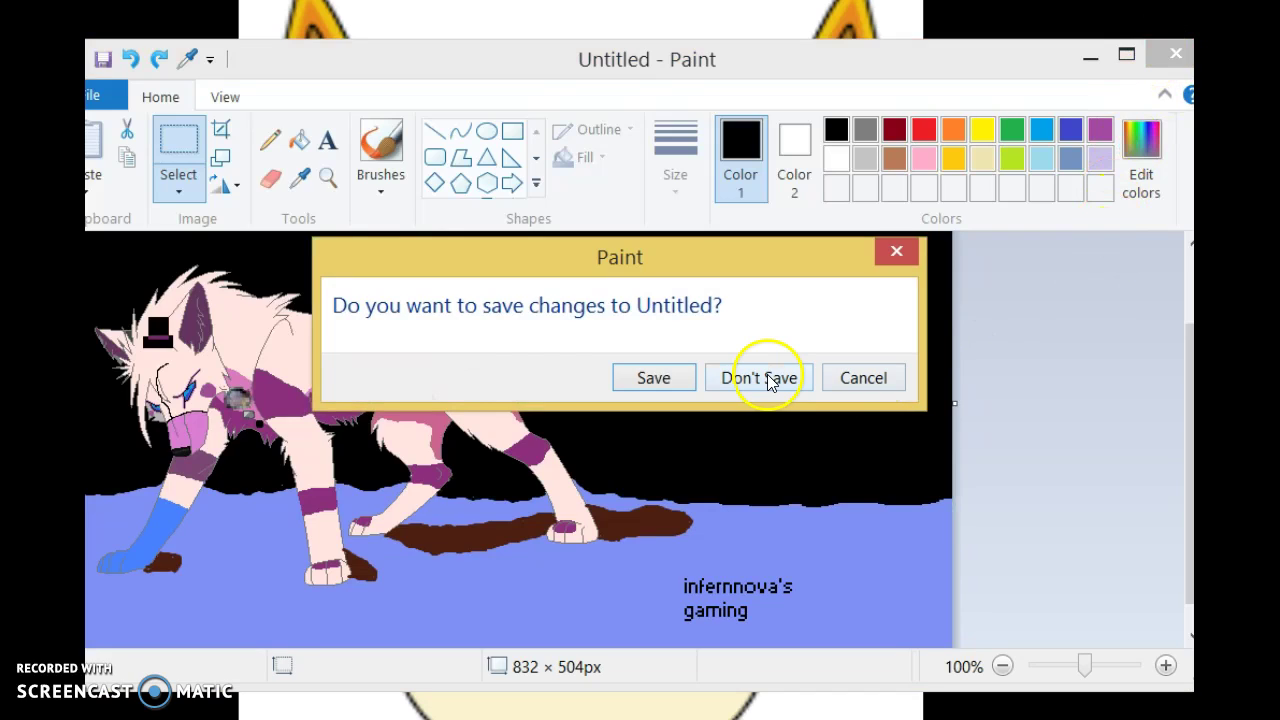
pyautogui.click(769, 380)
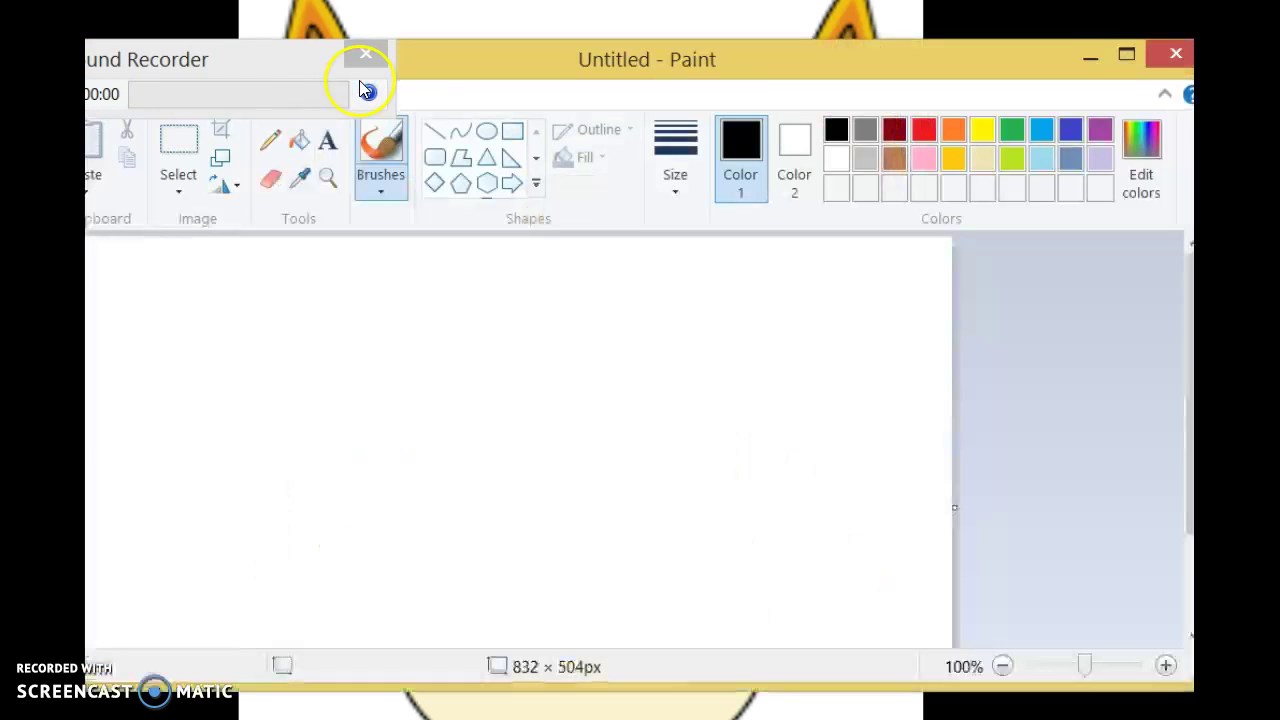
pyautogui.click(764, 60)
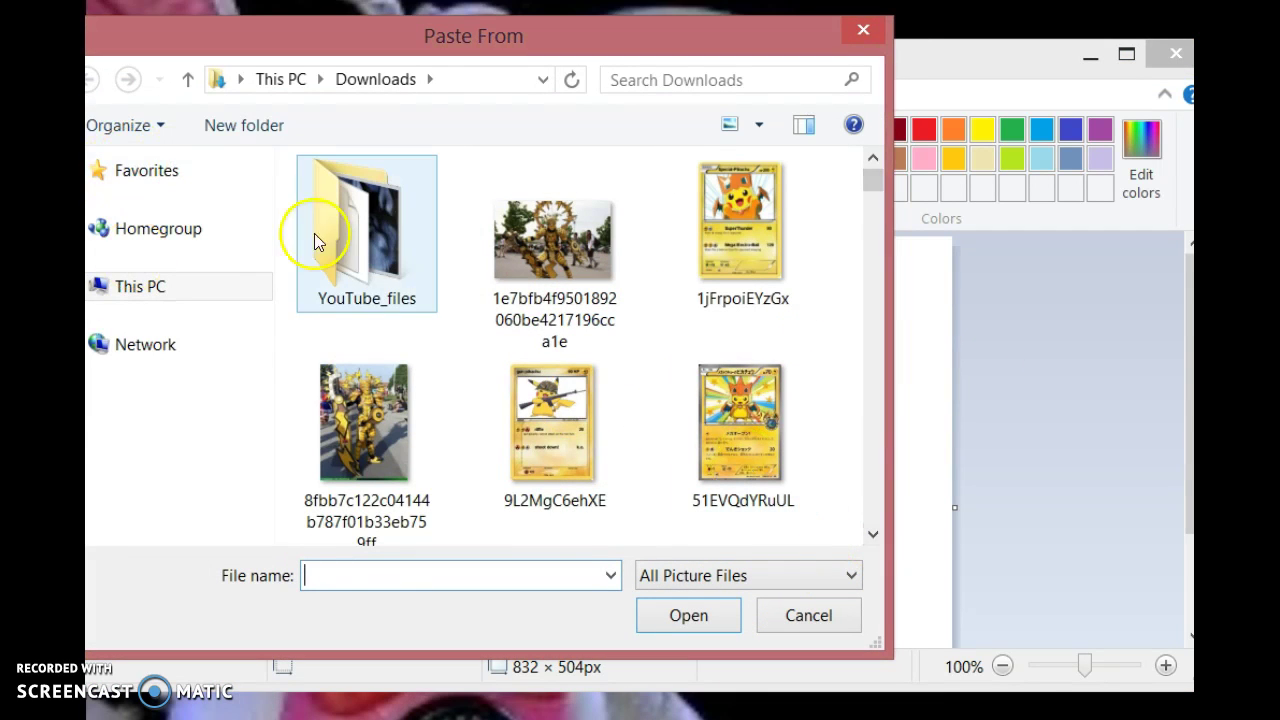
# Step: Look through the picture thumbnails in the Downloads folder for a picture to paste
pyautogui.click(872, 535)
pyautogui.click(872, 537)
pyautogui.click(872, 537)
pyautogui.moveTo(884, 256)
pyautogui.mouseDown()
pyautogui.moveTo(879, 199)
pyautogui.moveTo(895, 270)
pyautogui.moveTo(872, 237)
pyautogui.mouseUp()
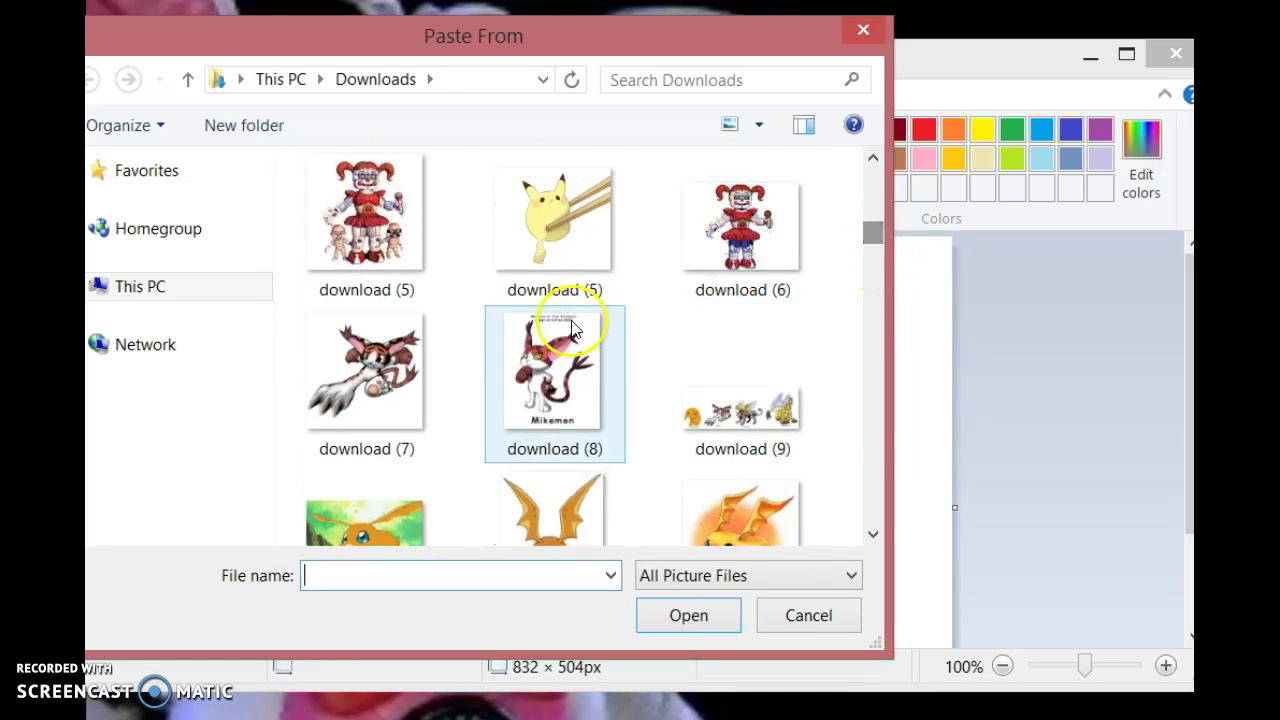
pyautogui.click(872, 535)
pyautogui.click(872, 537)
pyautogui.scroll(-6, 869, 535)
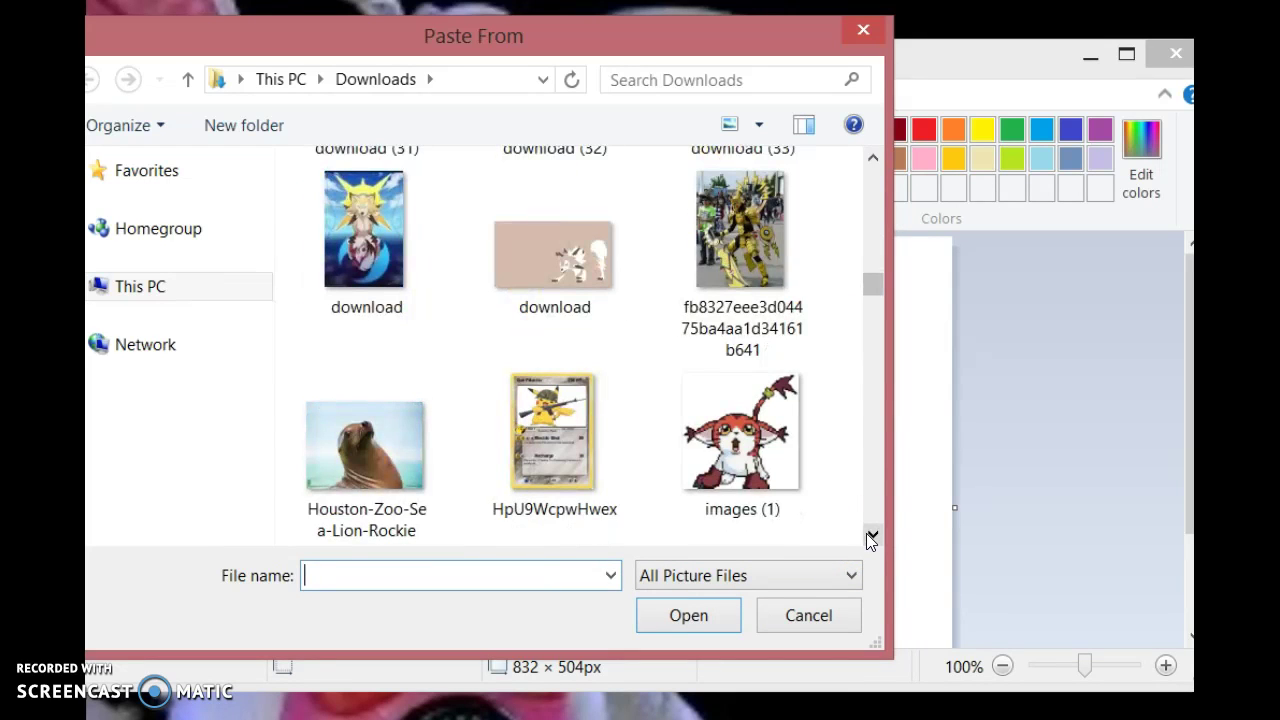
pyautogui.click(873, 160)
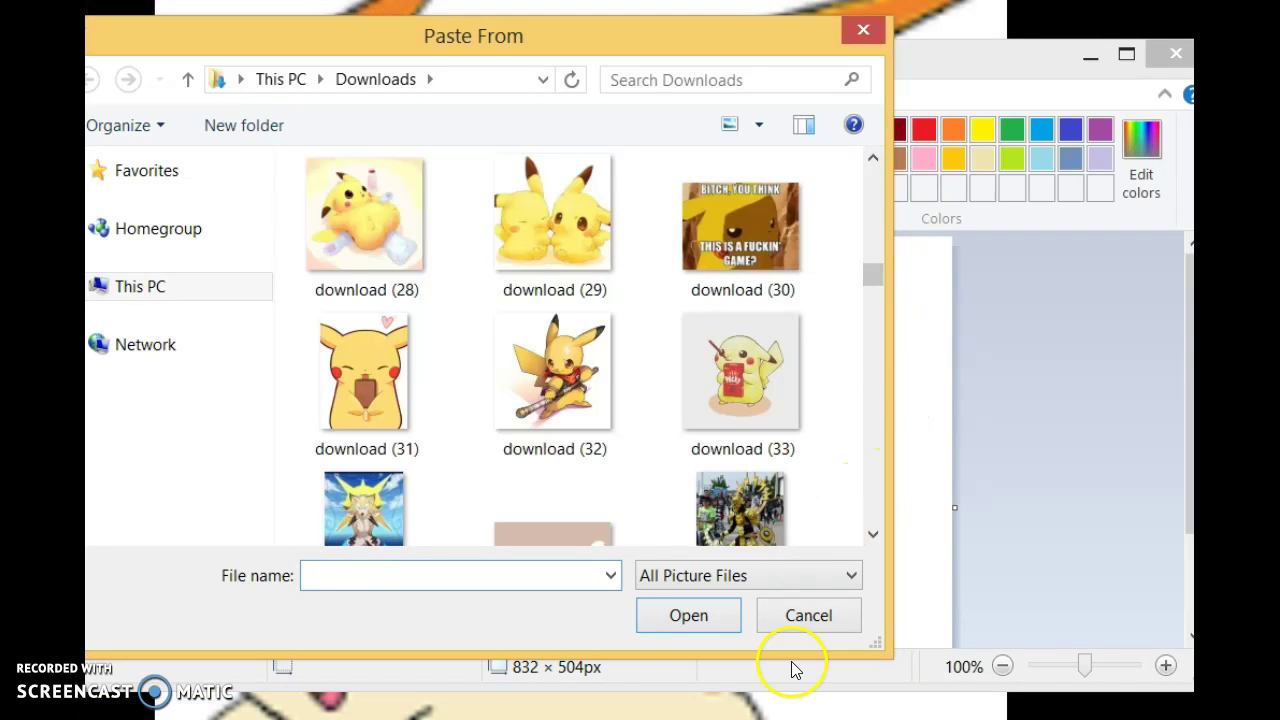
pyautogui.click(873, 537)
pyautogui.click(873, 537)
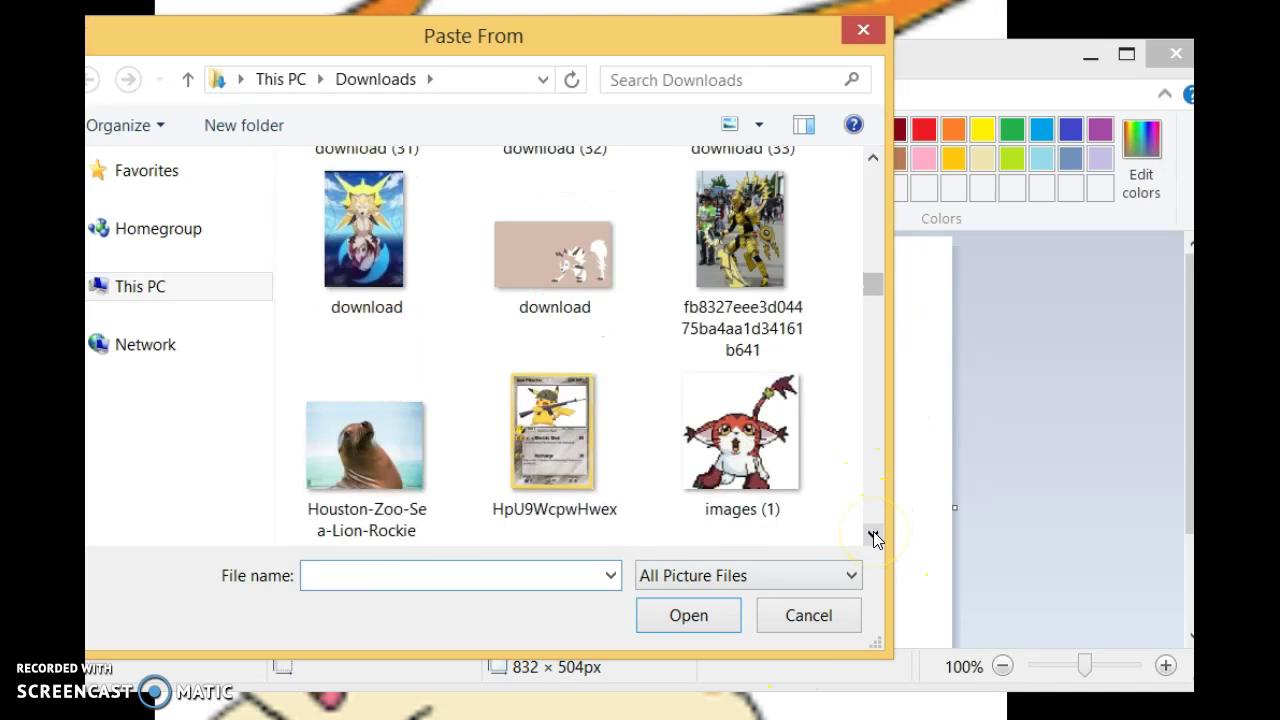
pyautogui.click(873, 537)
pyautogui.click(873, 537)
pyautogui.click(873, 537)
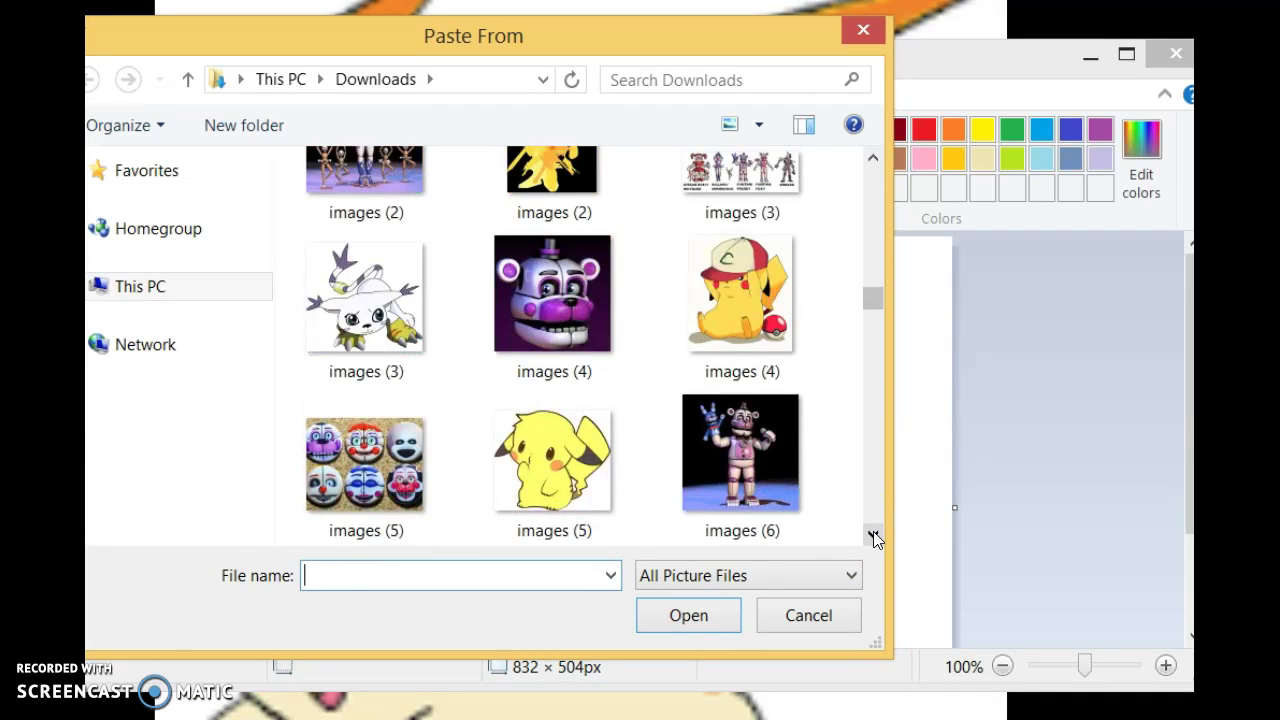
pyautogui.click(873, 537)
pyautogui.click(873, 537)
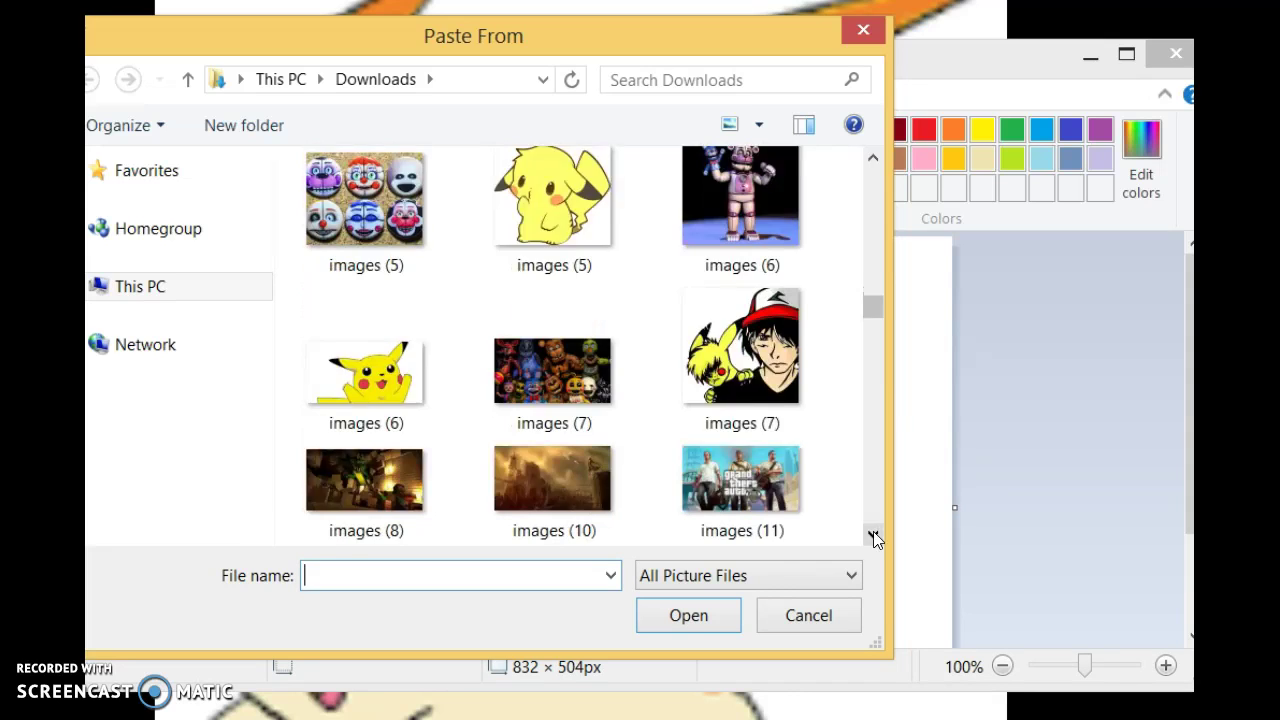
pyautogui.click(873, 537)
pyautogui.click(873, 537)
pyautogui.click(873, 537)
pyautogui.click(873, 537)
pyautogui.click(873, 537)
pyautogui.click(873, 537)
pyautogui.click(873, 537)
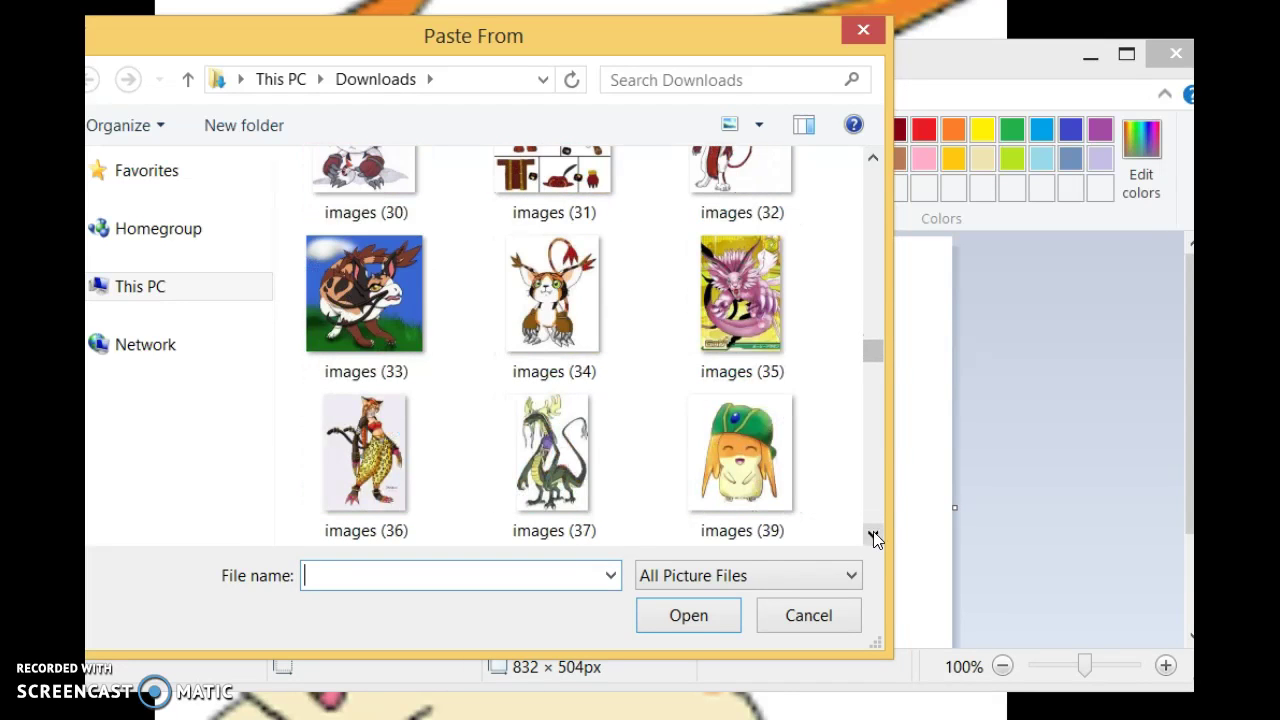
pyautogui.click(873, 537)
pyautogui.click(873, 537)
pyautogui.click(873, 537)
pyautogui.click(873, 537)
pyautogui.click(873, 537)
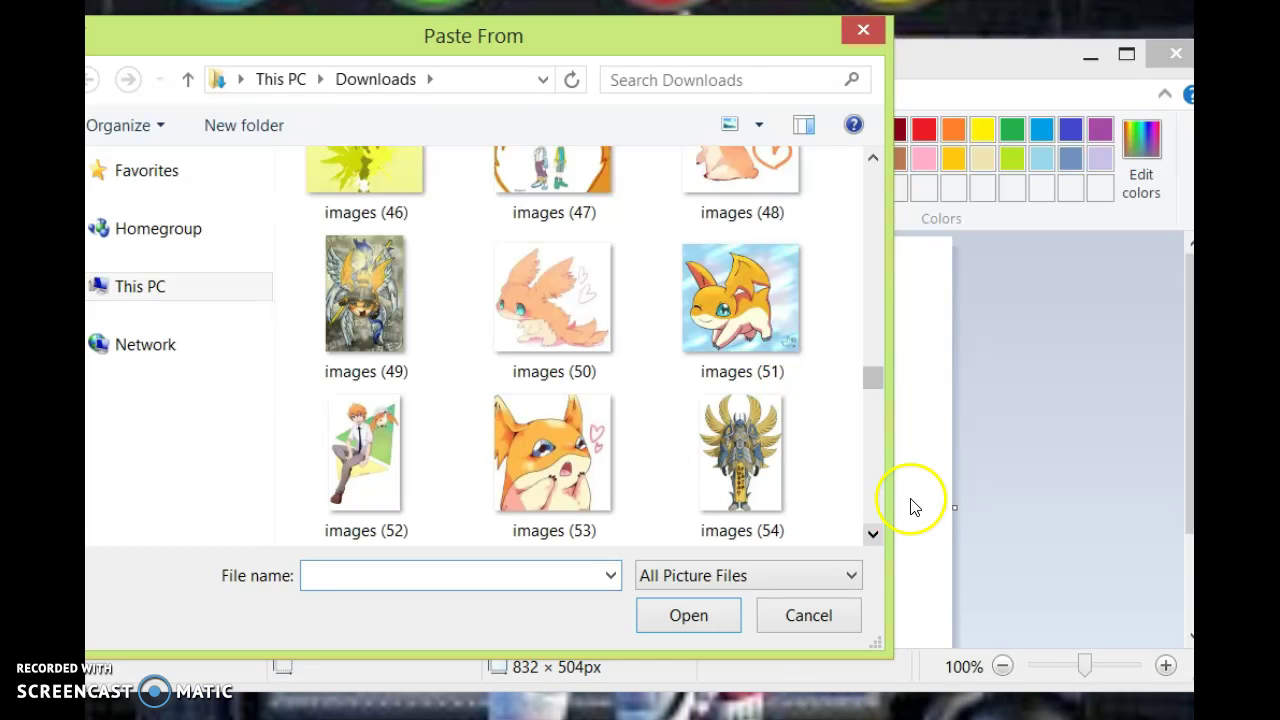
pyautogui.scroll(-3, 872, 390)
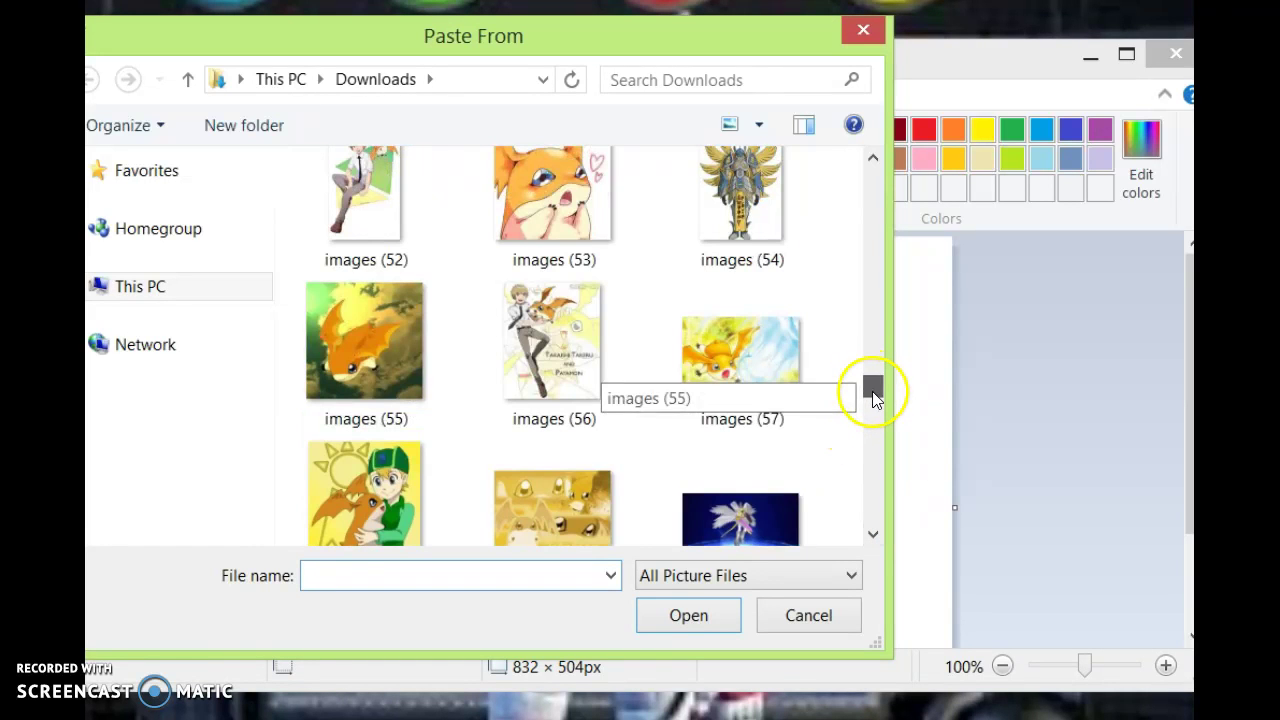
pyautogui.moveTo(872, 540); pyautogui.dragTo(868, 536)
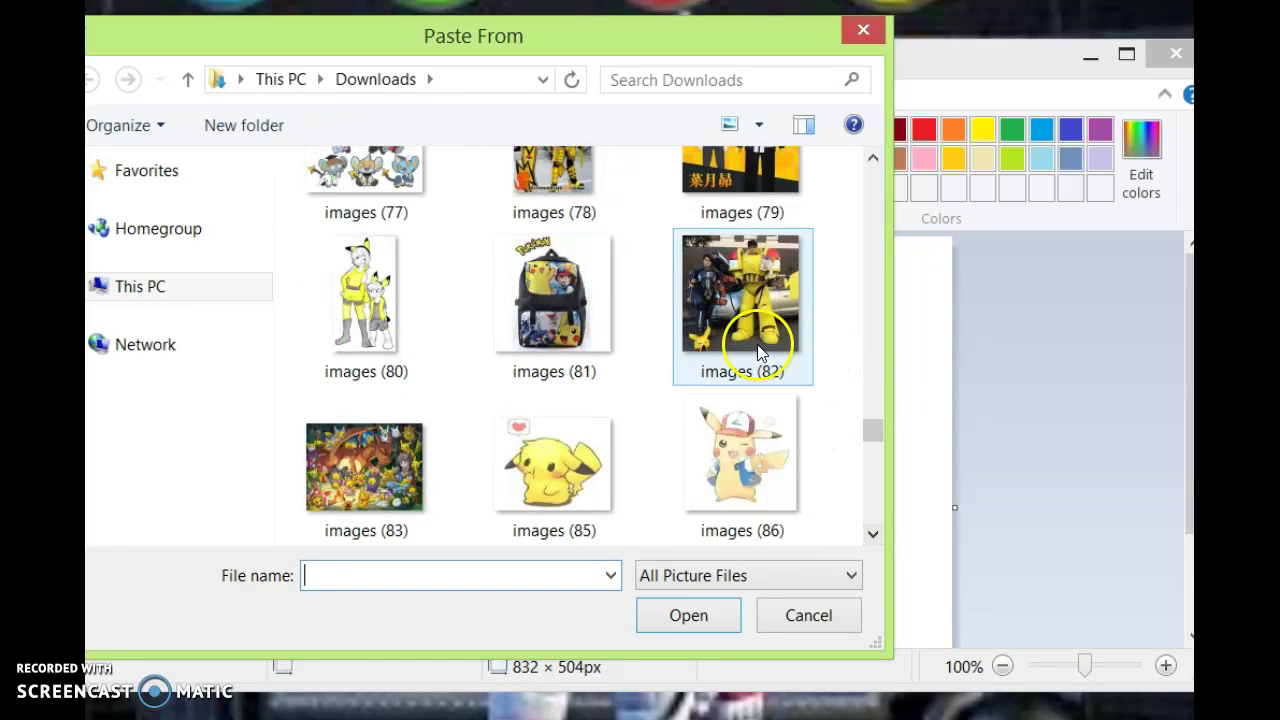
pyautogui.click(872, 532)
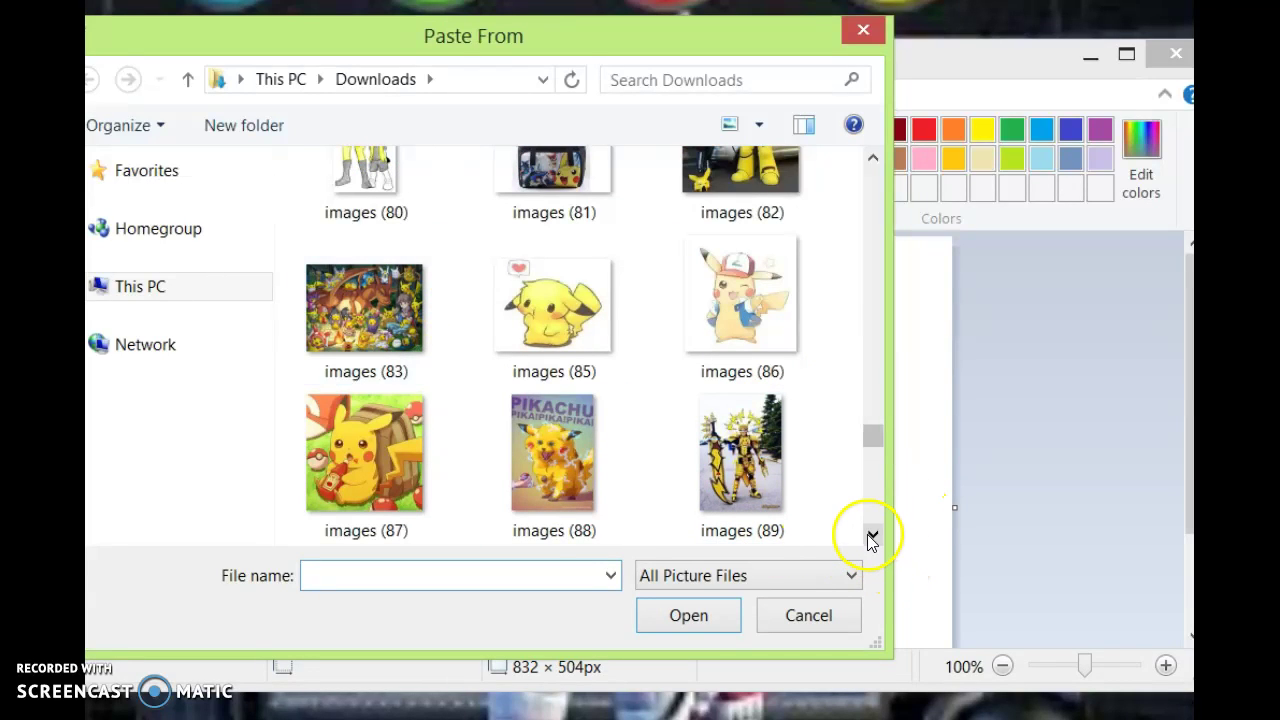
pyautogui.click(872, 538)
pyautogui.click(864, 535)
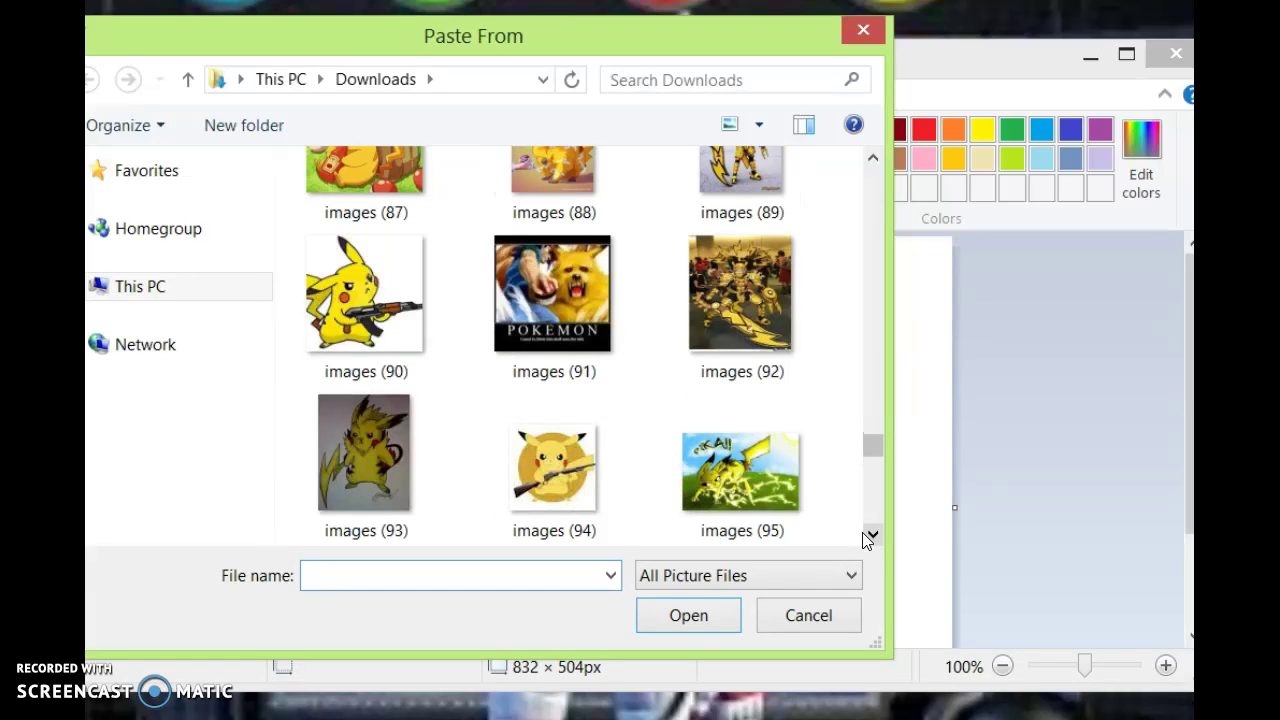
pyautogui.doubleClick(866, 538)
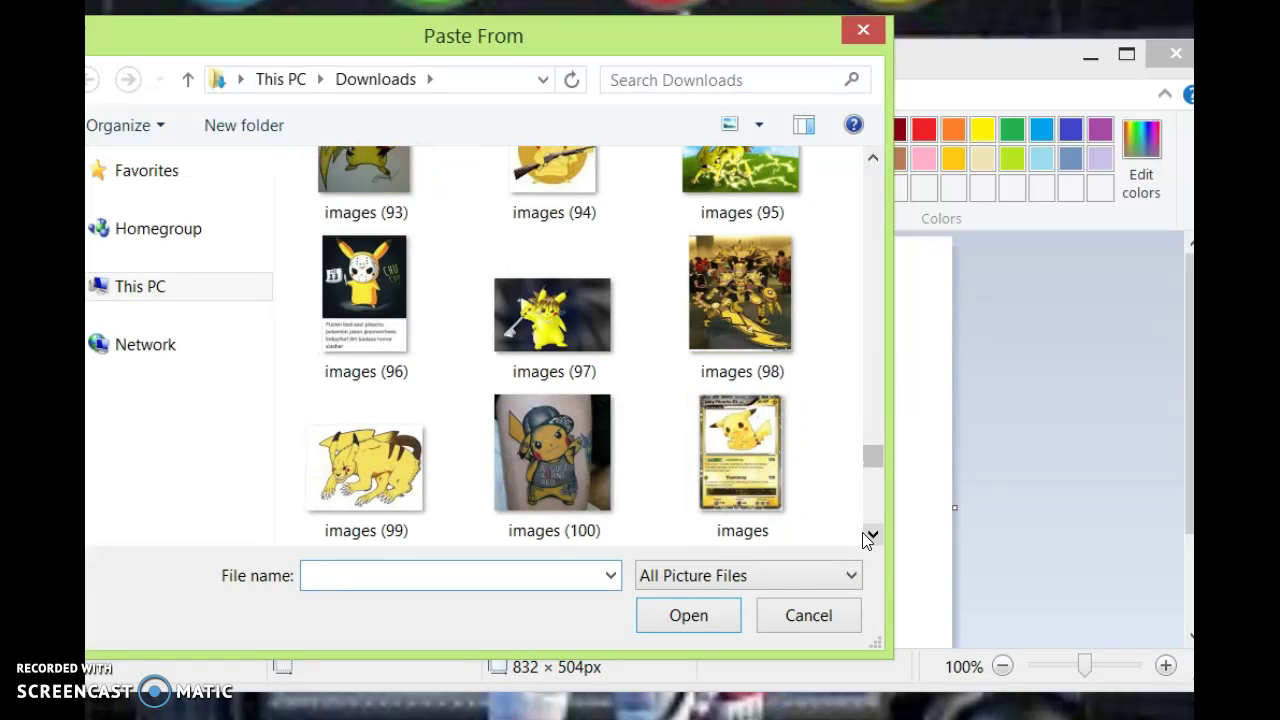
pyautogui.click(866, 538)
pyautogui.click(866, 538)
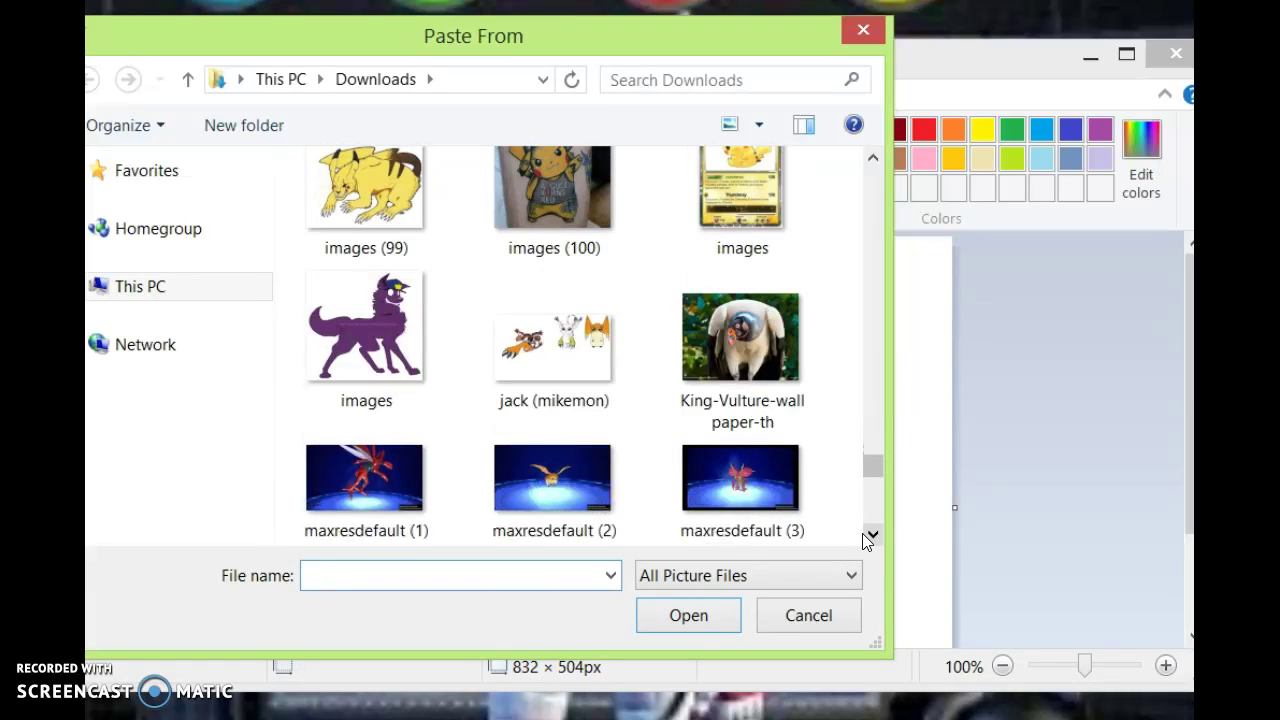
pyautogui.click(404, 335)
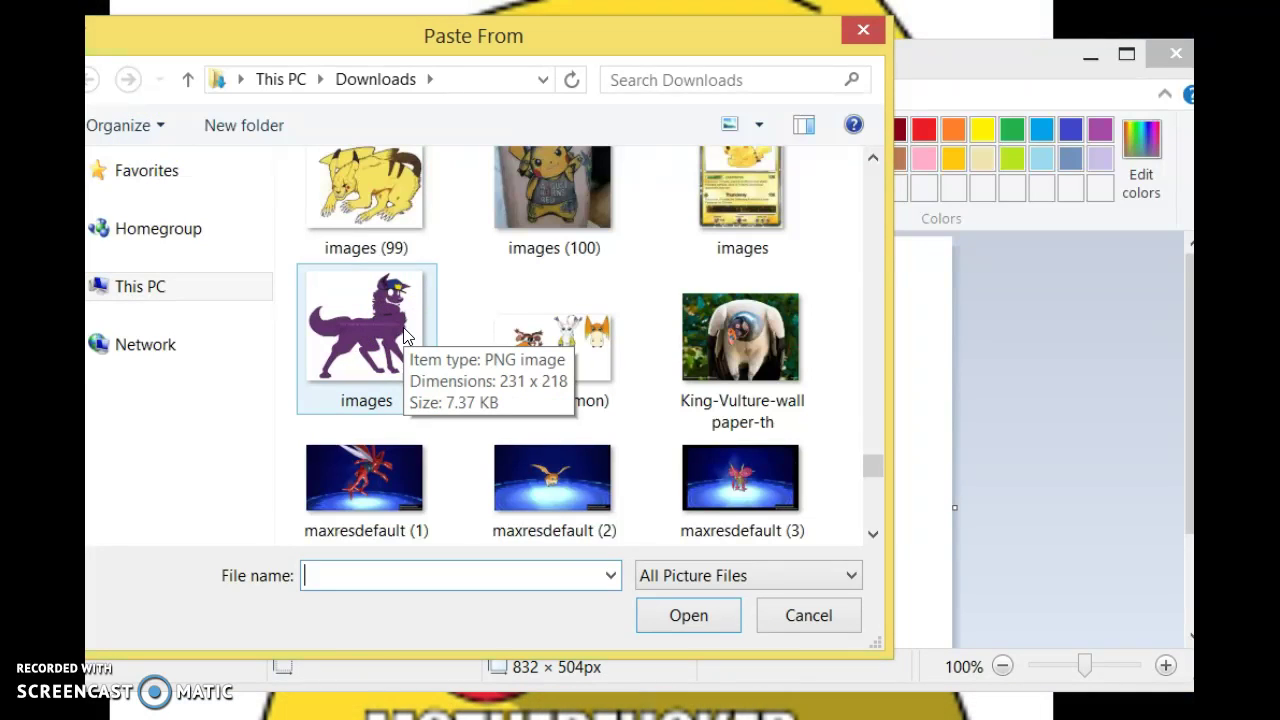
pyautogui.click(982, 365)
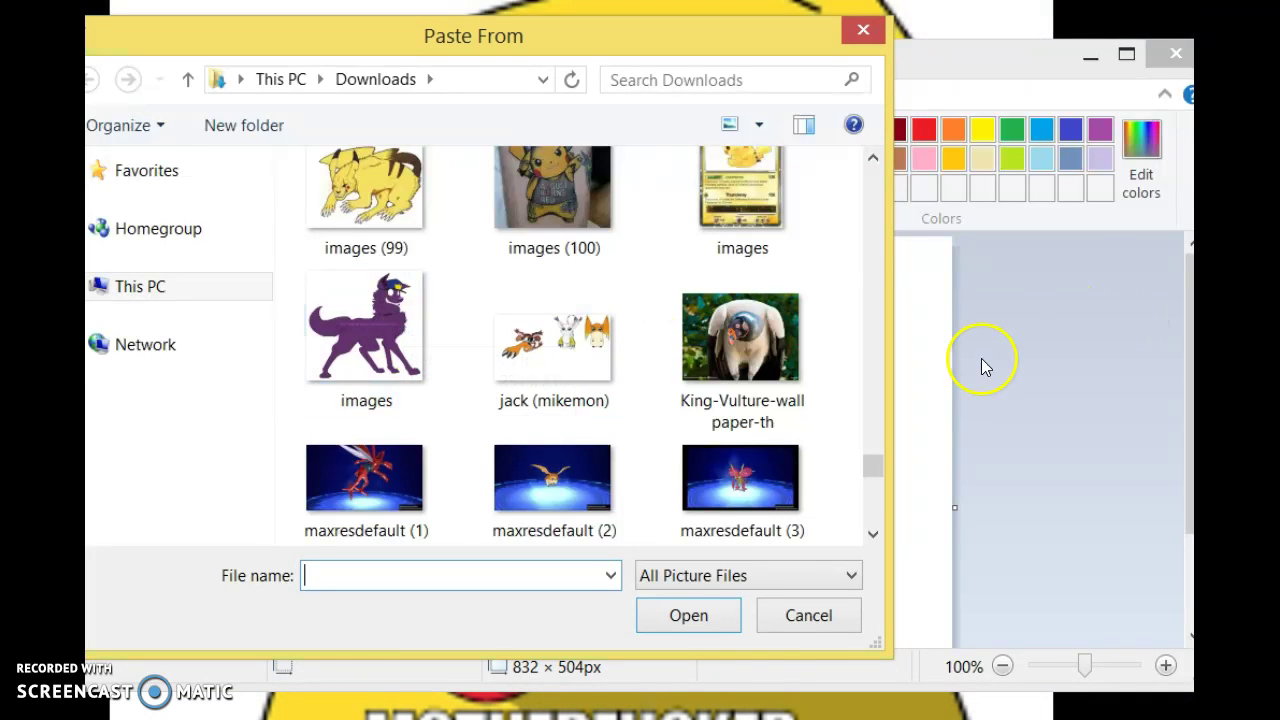
pyautogui.click(874, 540)
pyautogui.click(874, 540)
pyautogui.click(874, 540)
pyautogui.click(874, 540)
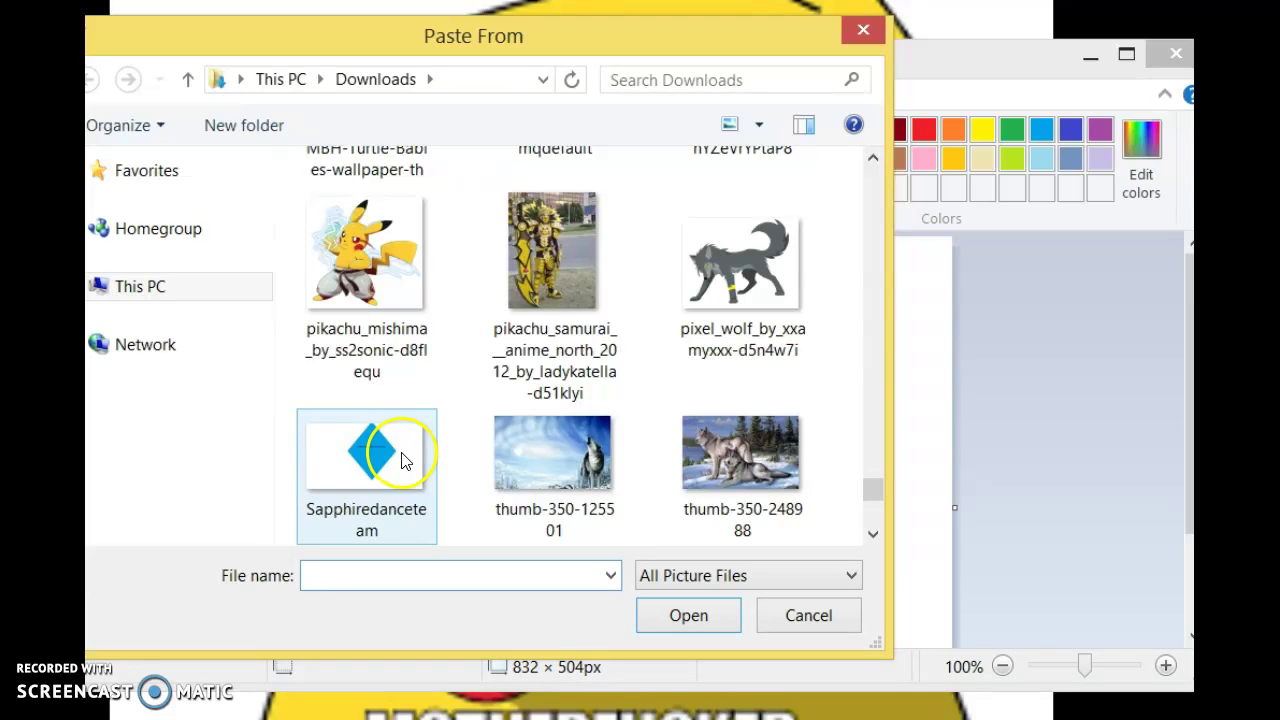
pyautogui.moveTo(874, 537); pyautogui.dragTo(875, 538)
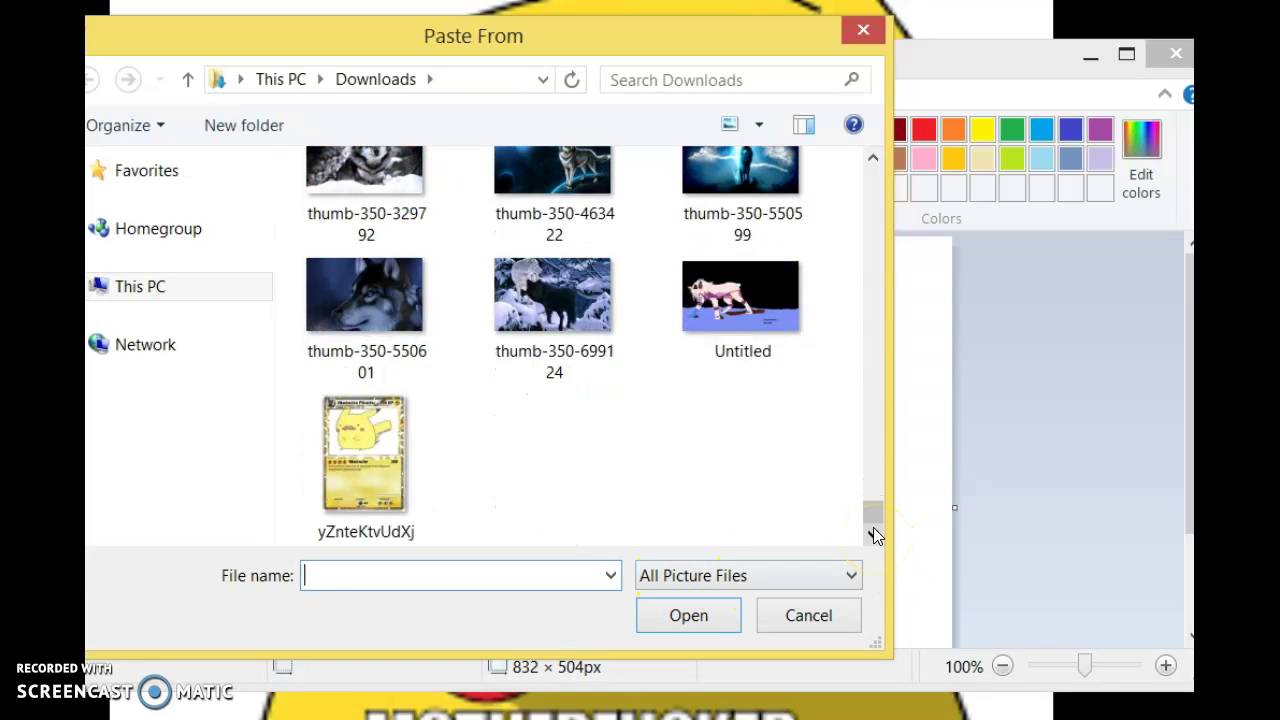
pyautogui.scroll(2, 871, 506)
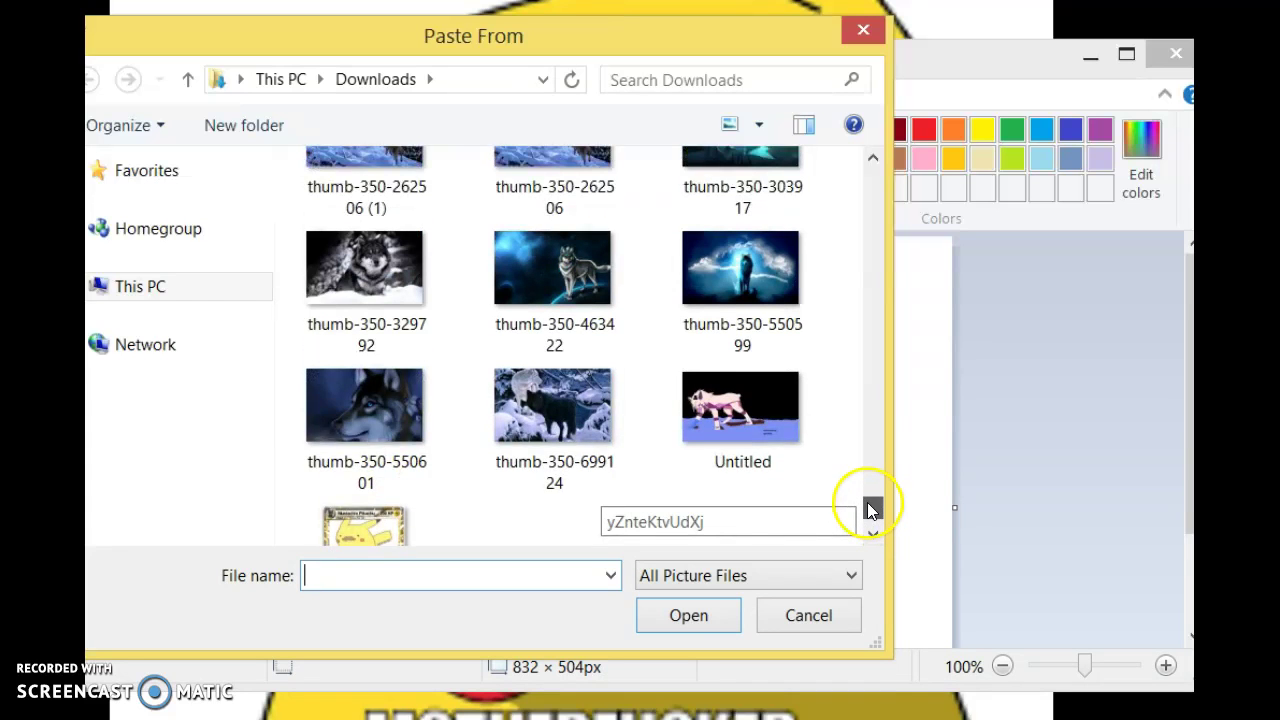
pyautogui.moveTo(873, 508); pyautogui.dragTo(908, 394)
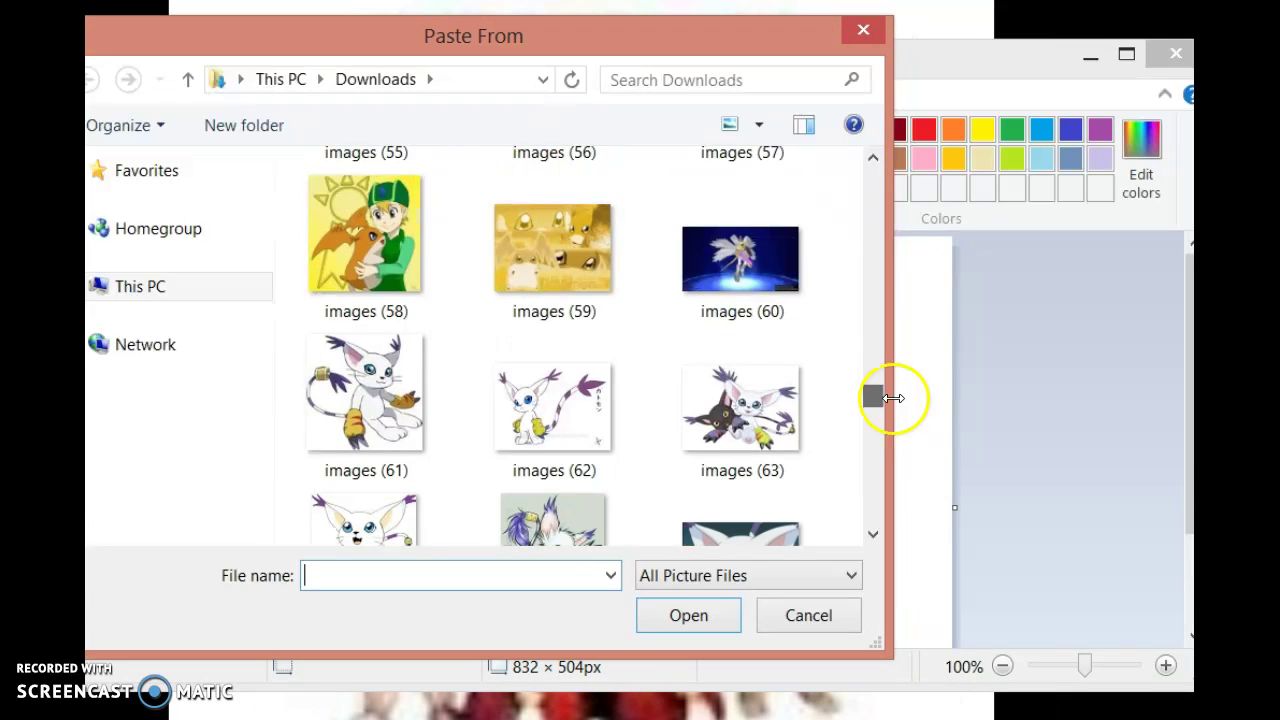
# Step: Paste the picture "jack (mikemon).png" from the Downloads folder onto the blank canvas by its file name
pyautogui.click(592, 576)
pyautogui.write('jack')
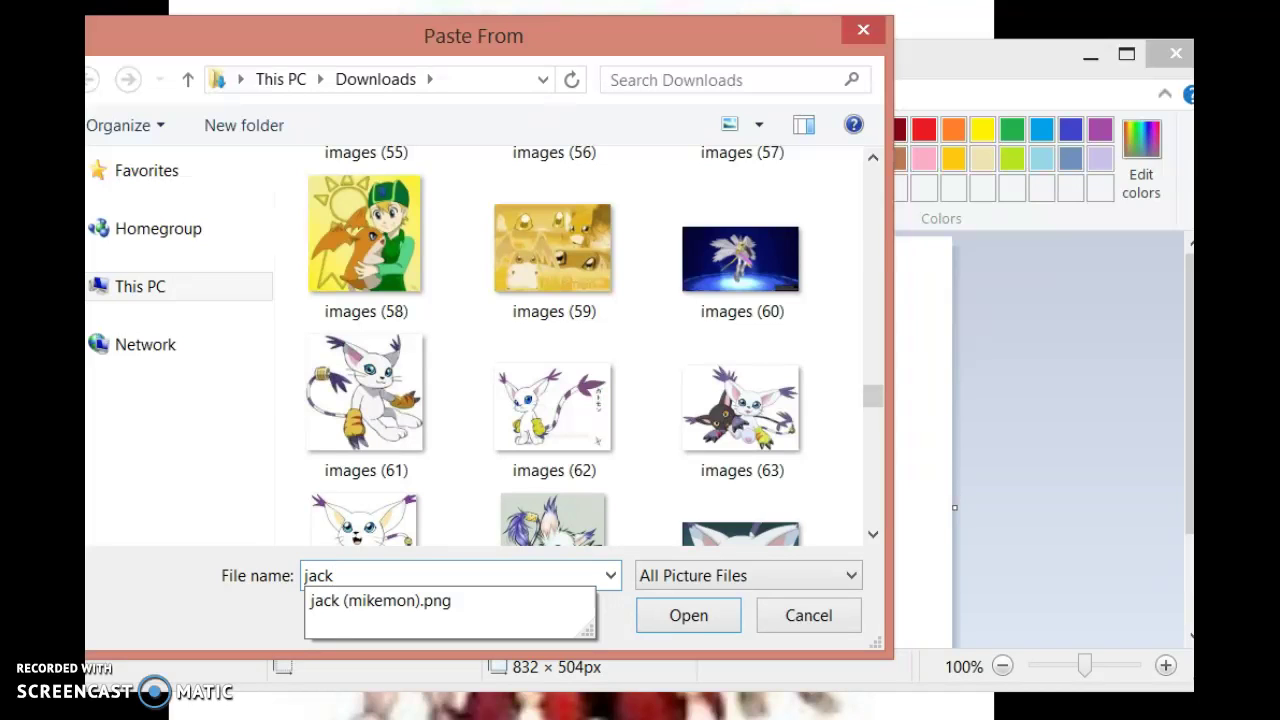
pyautogui.click(352, 599)
pyautogui.click(688, 615)
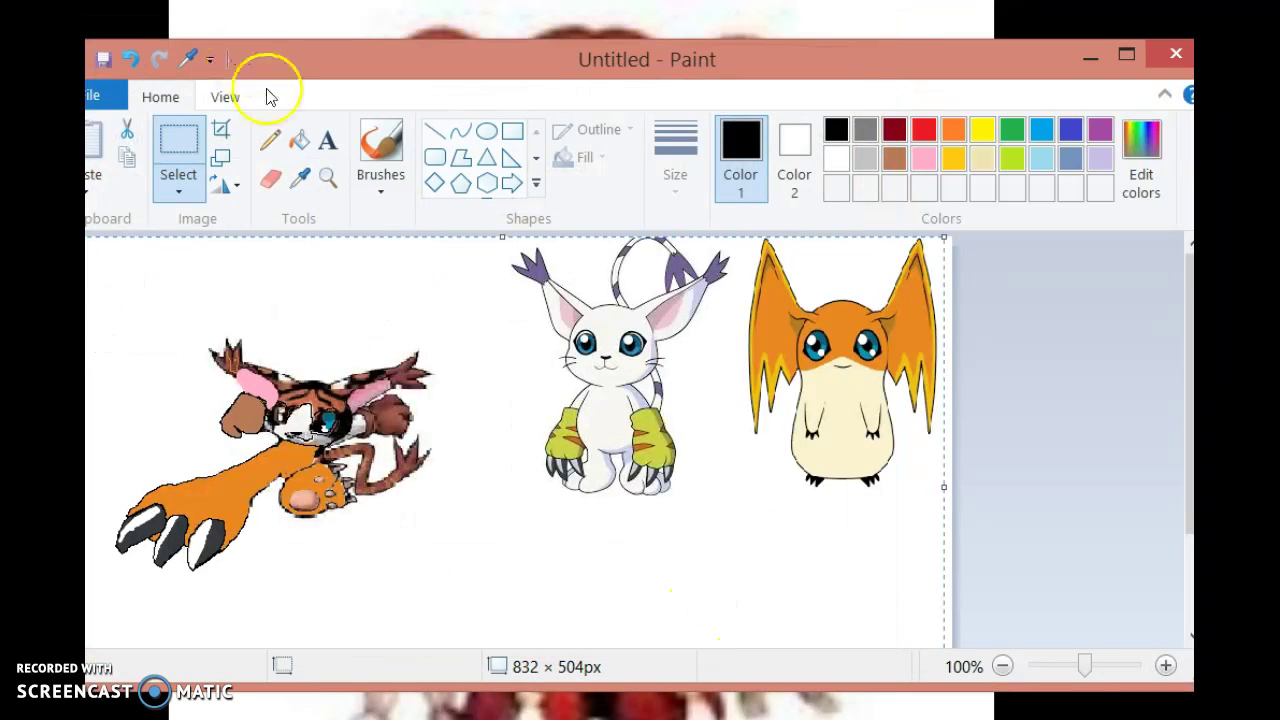
# Step: Choose the brush and sample the orange of the striped character's large paw as Color 1
pyautogui.click(381, 140)
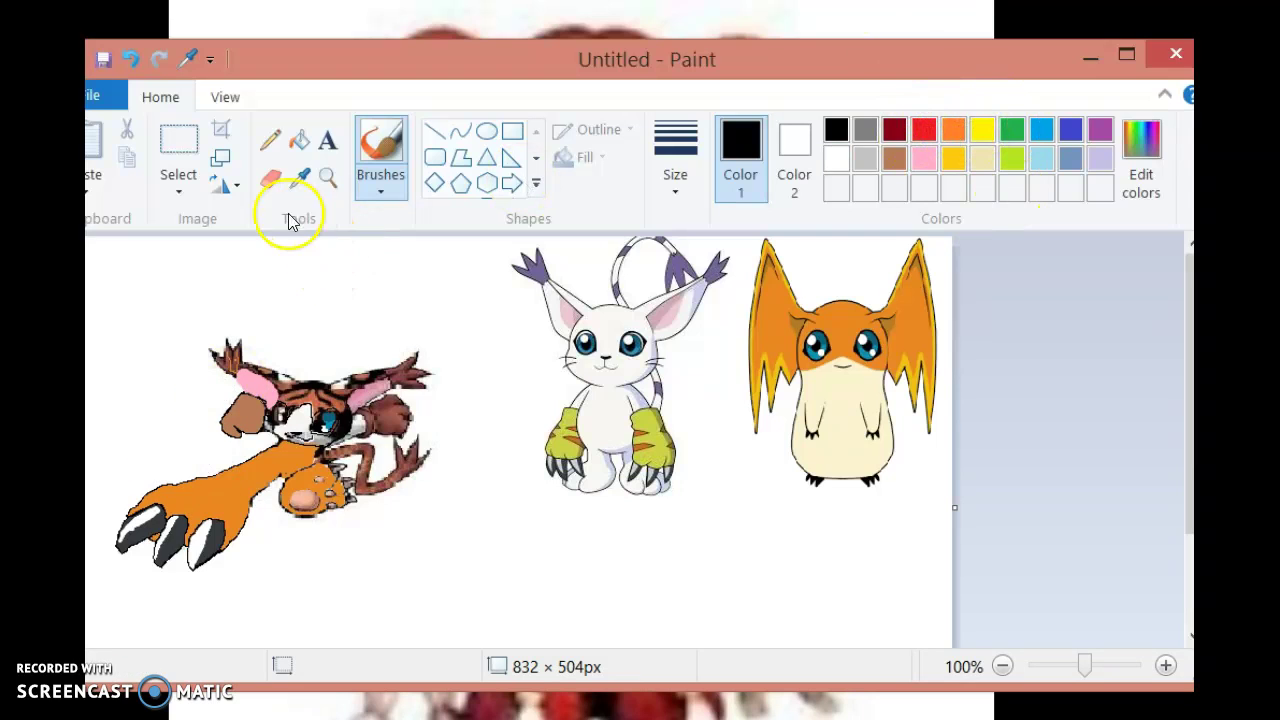
pyautogui.click(300, 177)
pyautogui.click(210, 502)
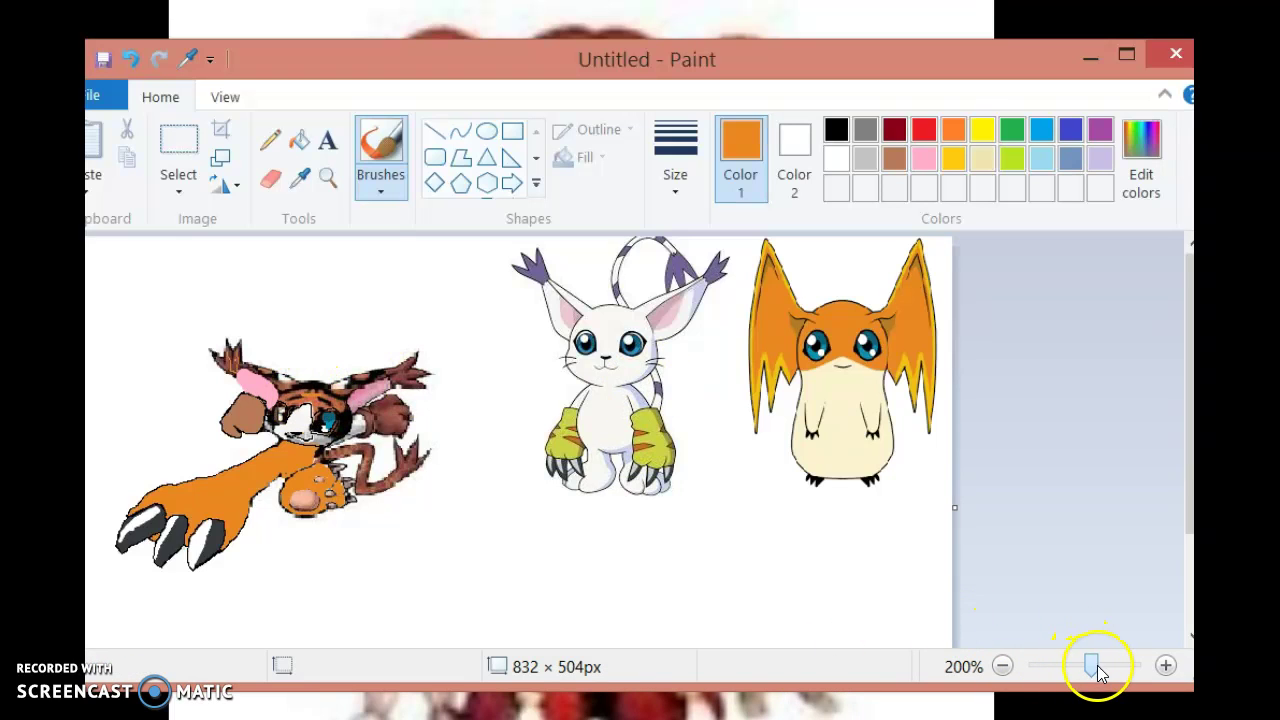
# Step: At 800% zoom, trace the lower edge of the orange arm up to the neighbouring paw with a black pencil line
pyautogui.moveTo(1096, 668); pyautogui.dragTo(1148, 666)
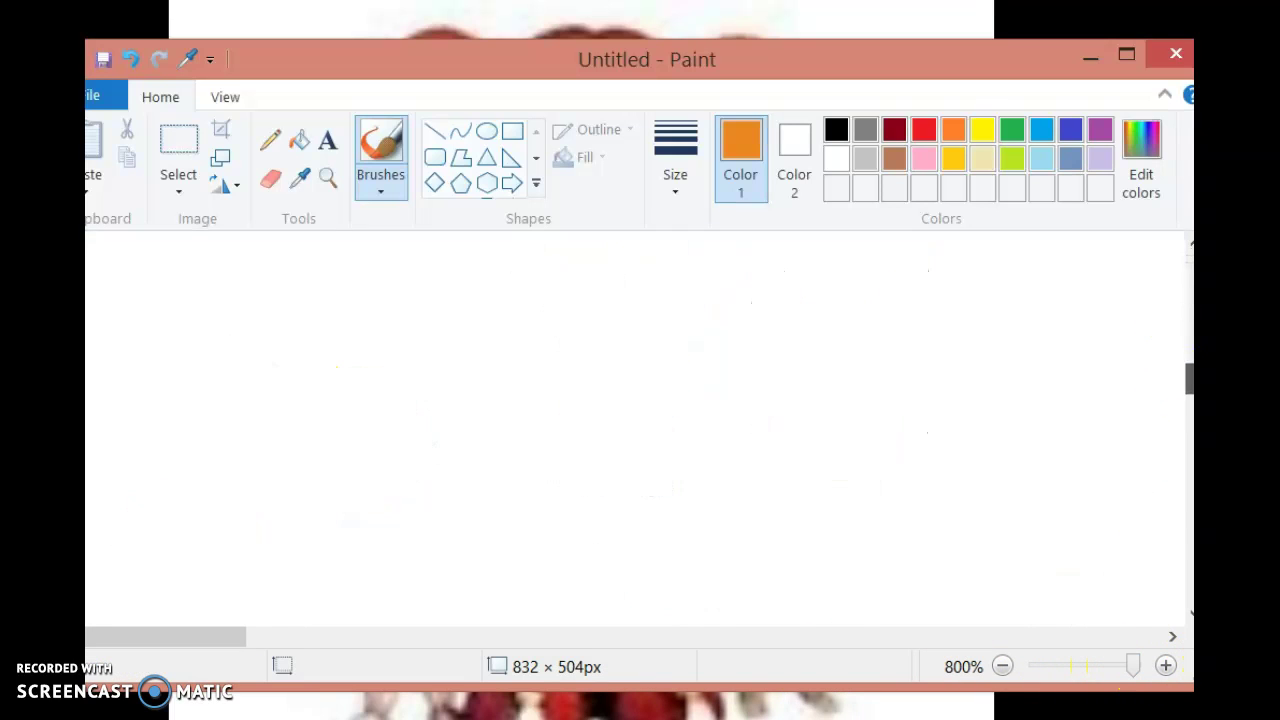
pyautogui.moveTo(1189, 378); pyautogui.dragTo(1190, 440)
pyautogui.moveTo(129, 639); pyautogui.dragTo(212, 638)
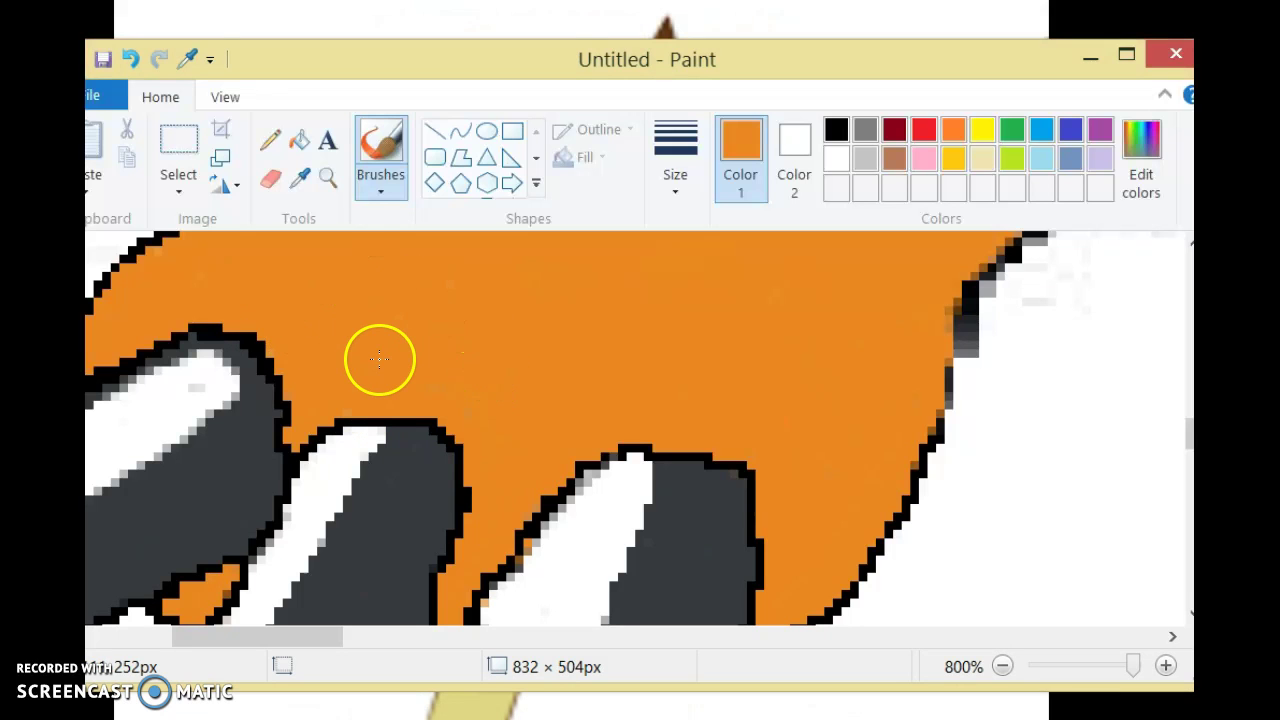
pyautogui.scroll(1, 1078, 414)
pyautogui.scroll(2, 1078, 414)
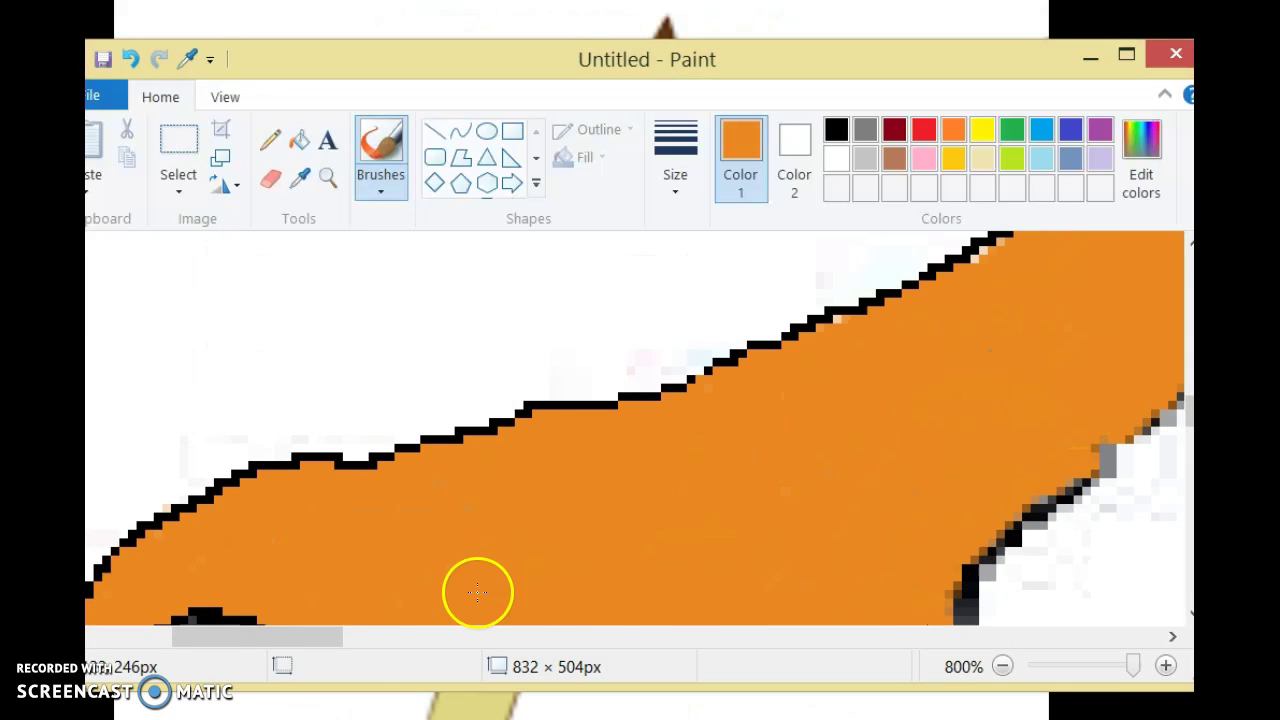
pyautogui.moveTo(286, 640); pyautogui.dragTo(386, 634)
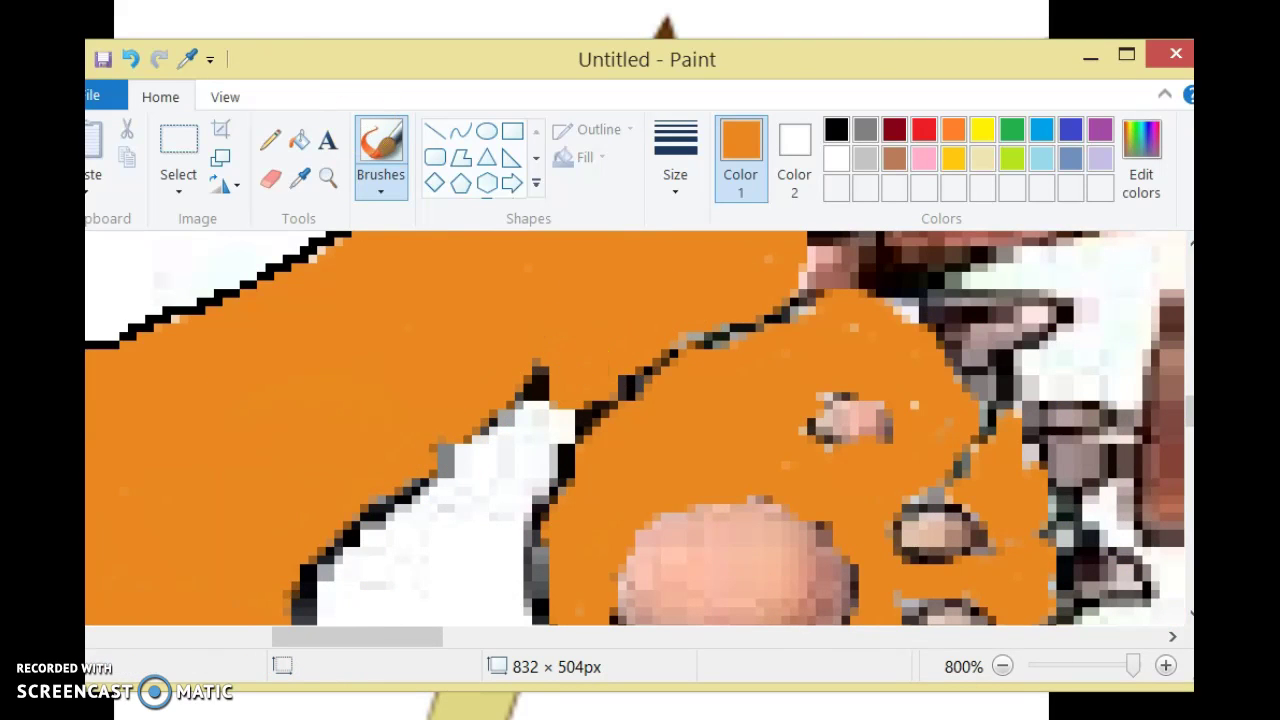
pyautogui.click(808, 160)
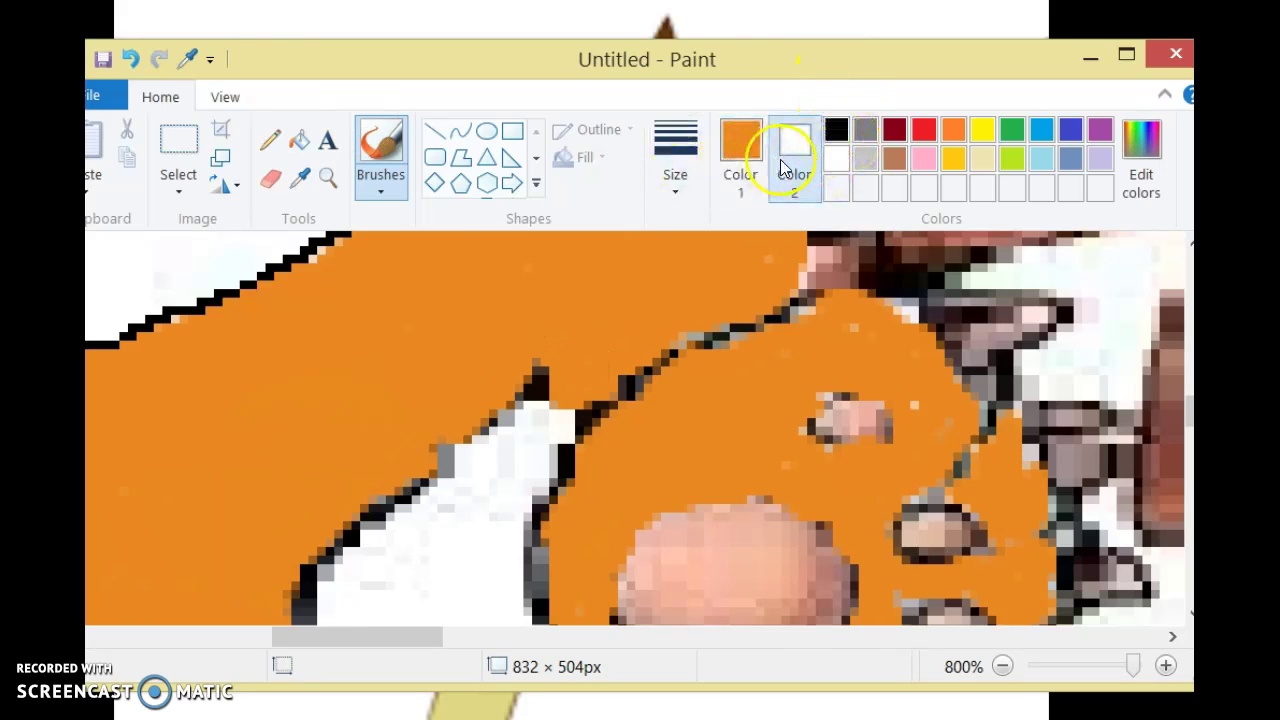
pyautogui.click(836, 158)
pyautogui.click(836, 130)
pyautogui.click(272, 142)
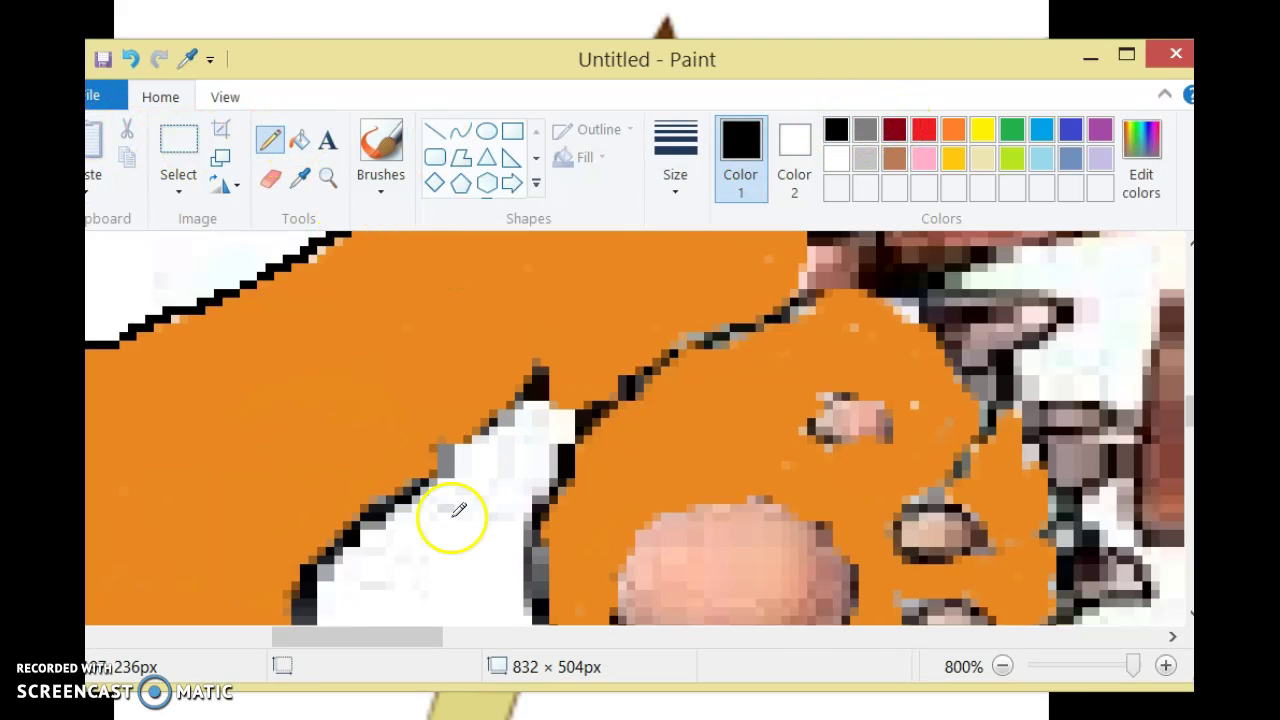
pyautogui.moveTo(320, 578)
pyautogui.mouseDown()
pyautogui.moveTo(310, 596)
pyautogui.moveTo(360, 529)
pyautogui.moveTo(414, 501)
pyautogui.moveTo(511, 409)
pyautogui.moveTo(546, 394)
pyautogui.moveTo(566, 438)
pyautogui.mouseUp()
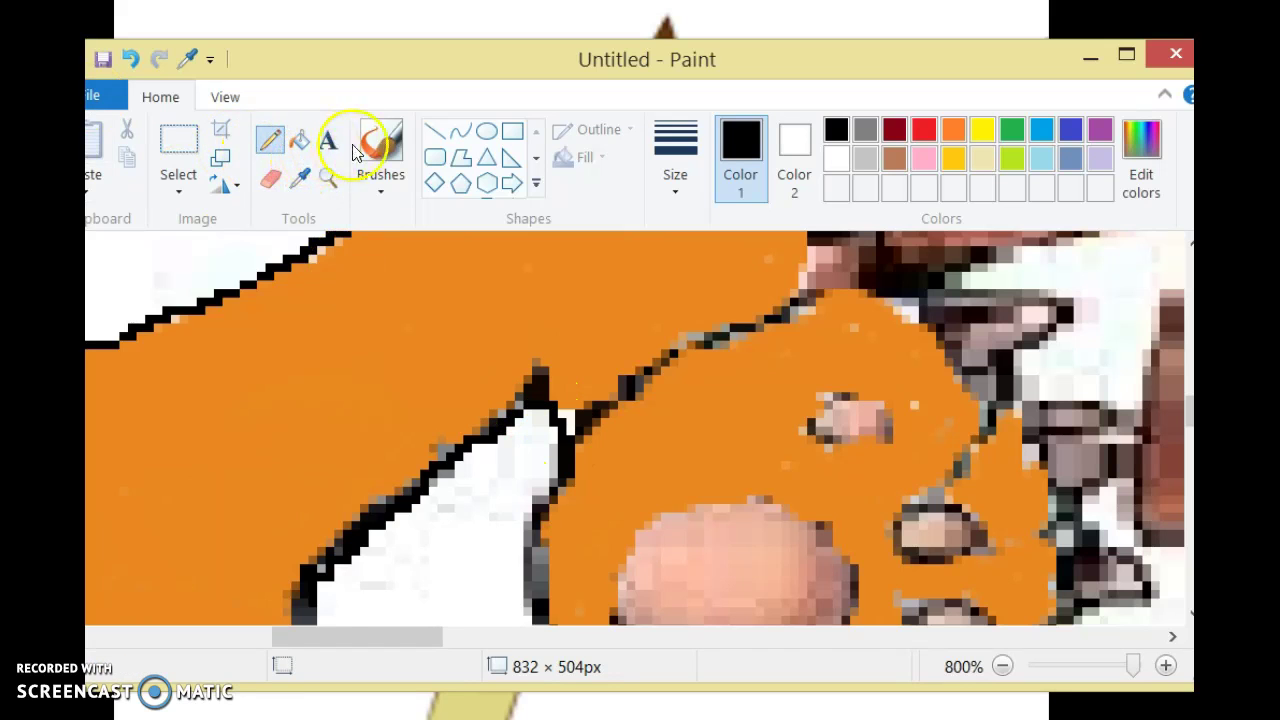
# Step: Sample the arm's orange and paint over the white gap where the arm meets the smaller paw
pyautogui.click(300, 177)
pyautogui.click(381, 345)
pyautogui.moveTo(560, 390)
pyautogui.mouseDown()
pyautogui.moveTo(586, 406)
pyautogui.moveTo(566, 383)
pyautogui.moveTo(573, 412)
pyautogui.mouseUp()
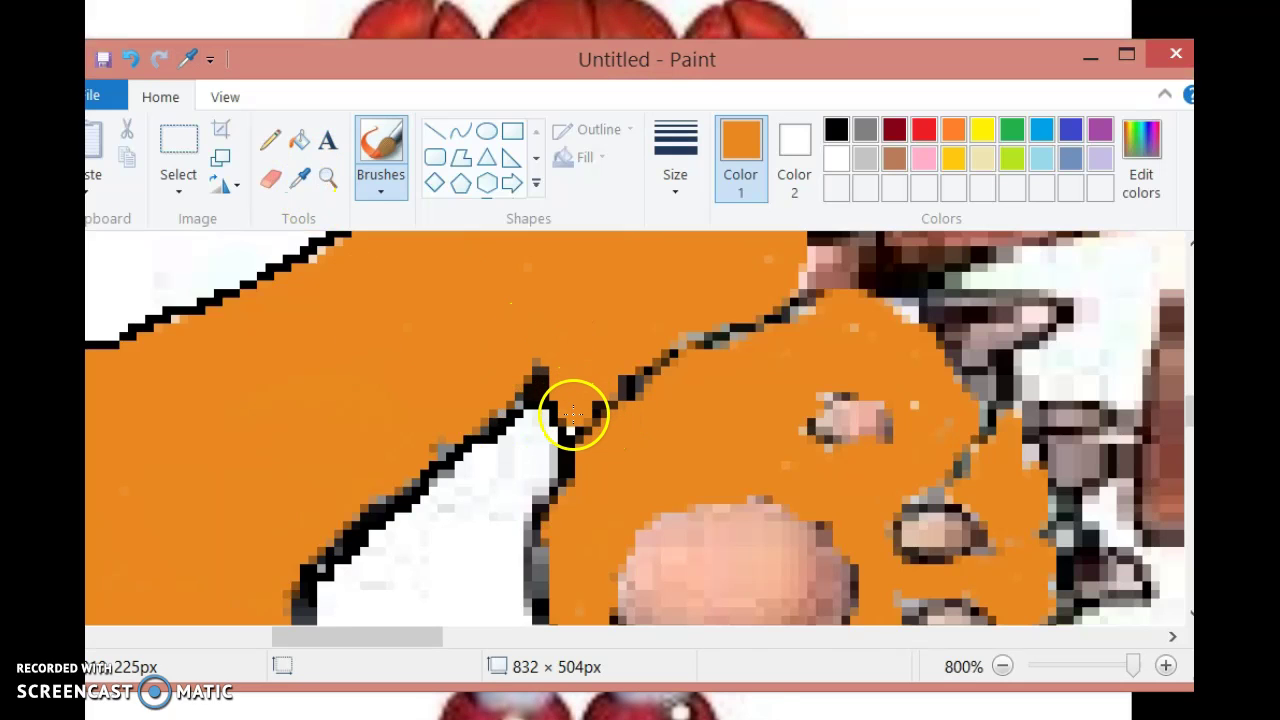
pyautogui.click(271, 141)
# Step: Sample black from the arm's outline and brush a thicker line along the smaller paw's upper edge and around its first claw
pyautogui.click(300, 177)
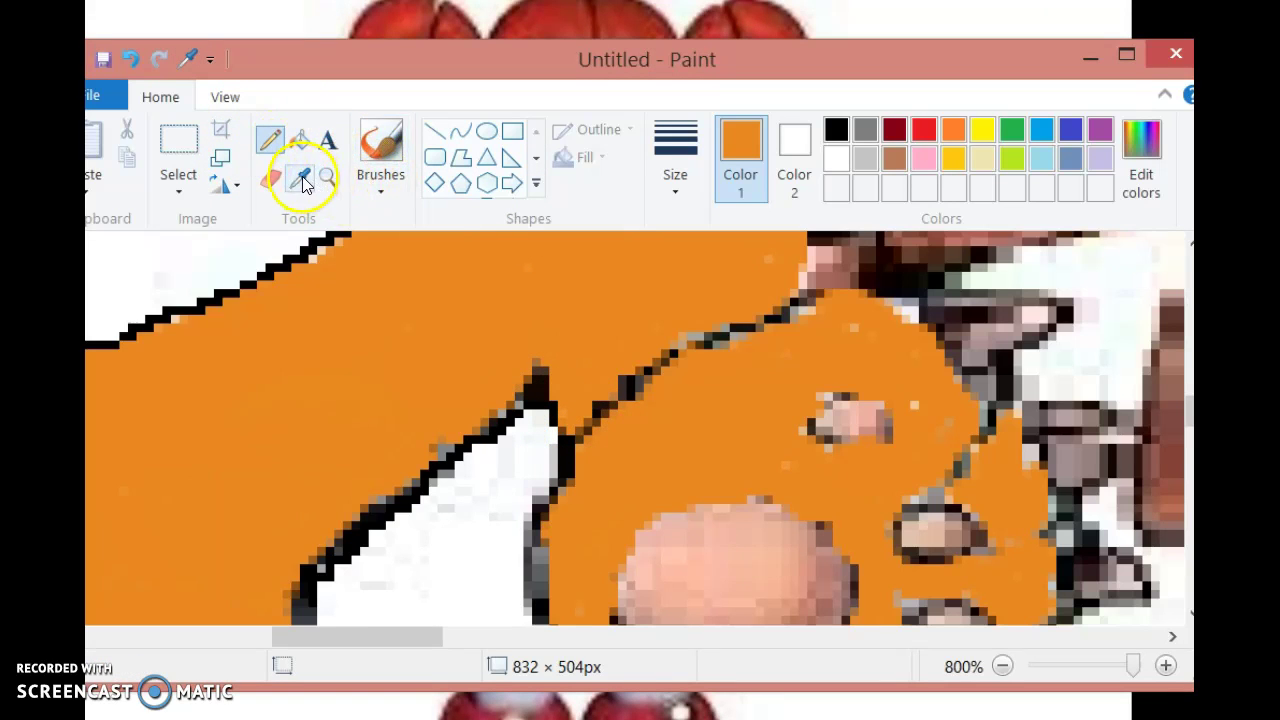
pyautogui.click(236, 284)
pyautogui.click(409, 180)
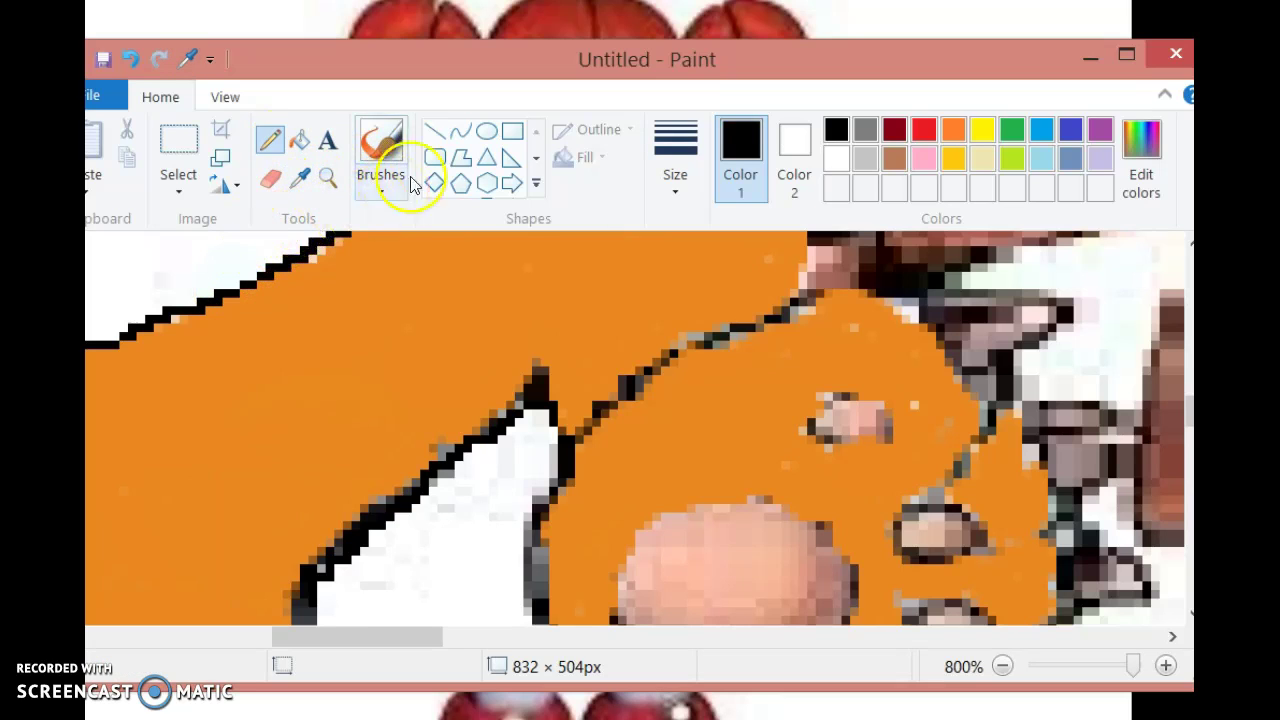
pyautogui.moveTo(549, 371)
pyautogui.mouseDown()
pyautogui.moveTo(531, 371)
pyautogui.moveTo(560, 428)
pyautogui.moveTo(667, 357)
pyautogui.moveTo(803, 310)
pyautogui.moveTo(809, 291)
pyautogui.moveTo(943, 297)
pyautogui.moveTo(931, 290)
pyautogui.moveTo(974, 284)
pyautogui.moveTo(1060, 314)
pyautogui.moveTo(1001, 392)
pyautogui.mouseUp()
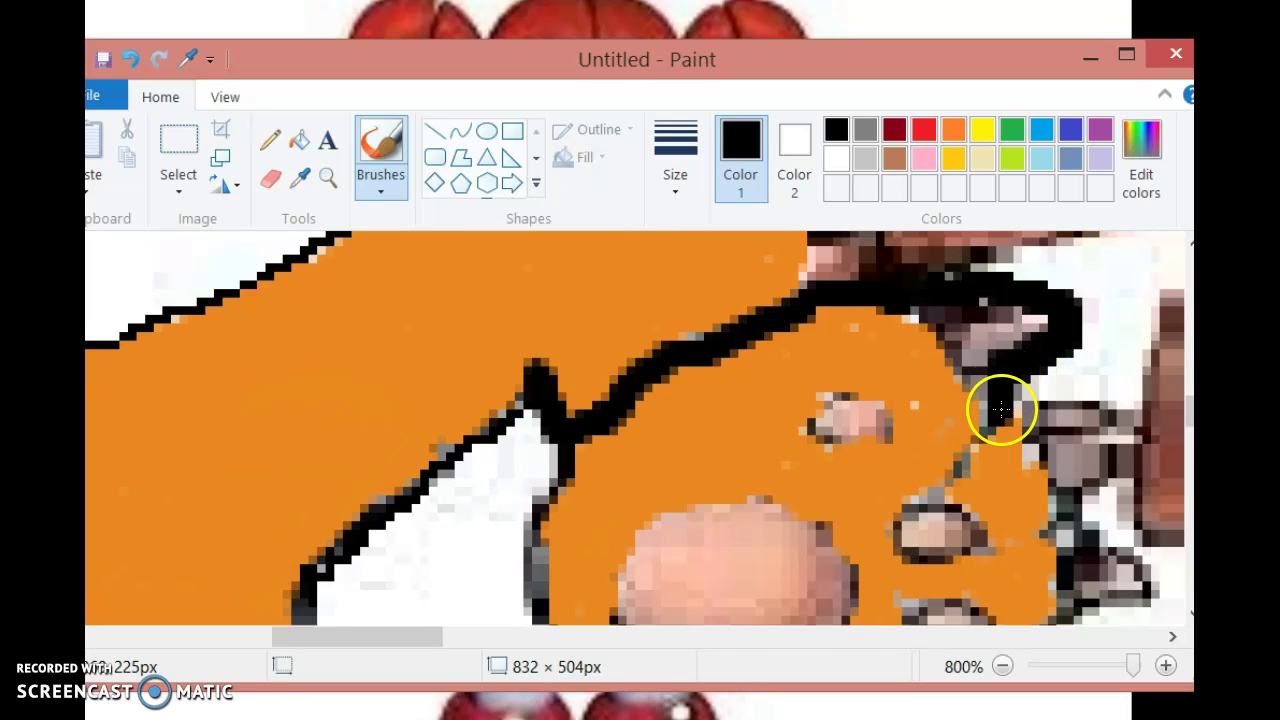
# Step: Brush a thicker black line over the lower edge of the orange arm, redoing the stroke once
pyautogui.moveTo(542, 380)
pyautogui.mouseDown()
pyautogui.moveTo(320, 554)
pyautogui.moveTo(304, 620)
pyautogui.mouseUp()
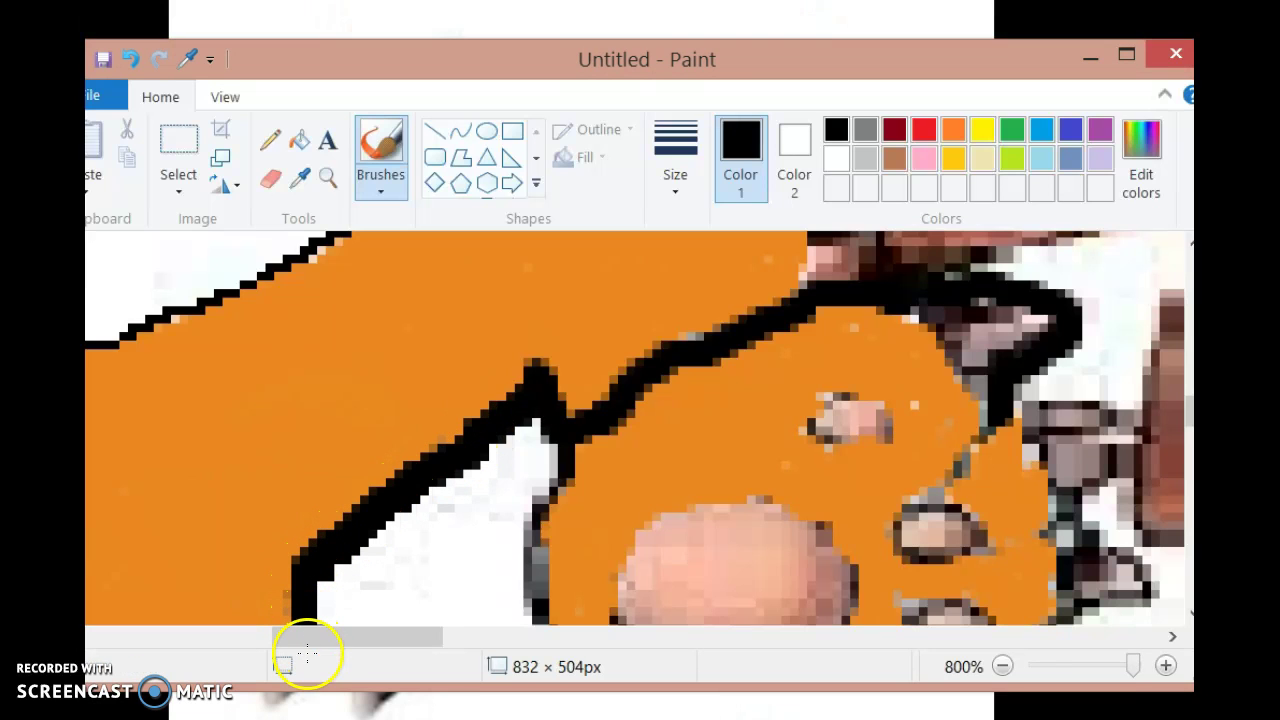
pyautogui.hotkey('ctrl', 'z')
pyautogui.moveTo(512, 420)
pyautogui.mouseDown()
pyautogui.moveTo(311, 574)
pyautogui.moveTo(320, 583)
pyautogui.mouseUp()
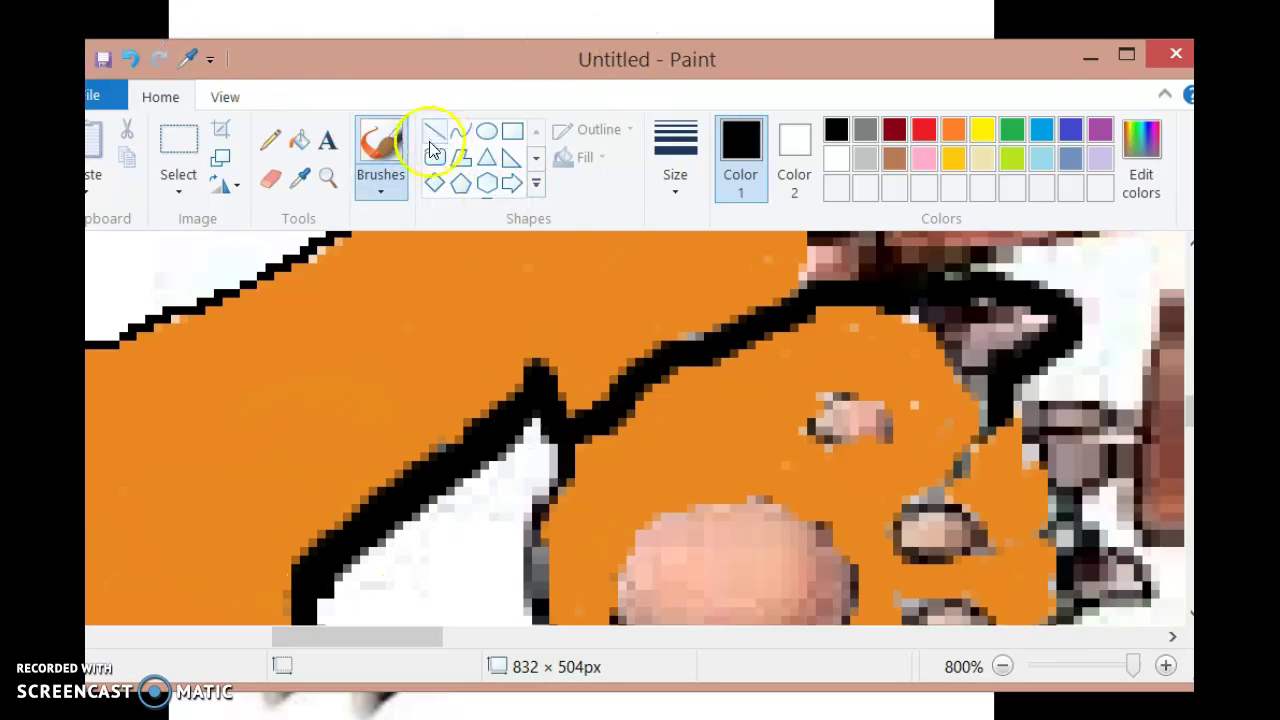
# Step: Erase the faint stray pixels from the white background beside the brown shape and the pink inner ear
pyautogui.scroll(3, 751, 320)
pyautogui.scroll(2, 716, 404)
pyautogui.scroll(-1, 716, 404)
pyautogui.scroll(2, 716, 404)
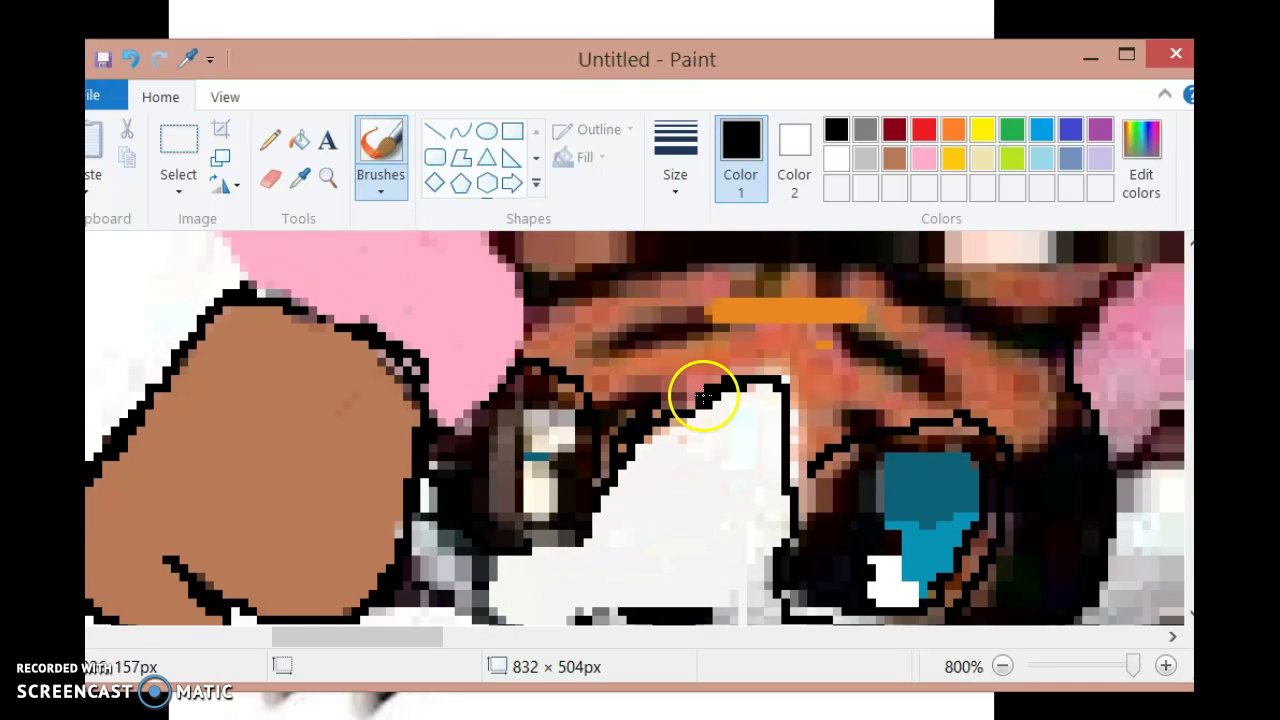
pyautogui.scroll(-1, 670, 512)
pyautogui.scroll(1, 673, 515)
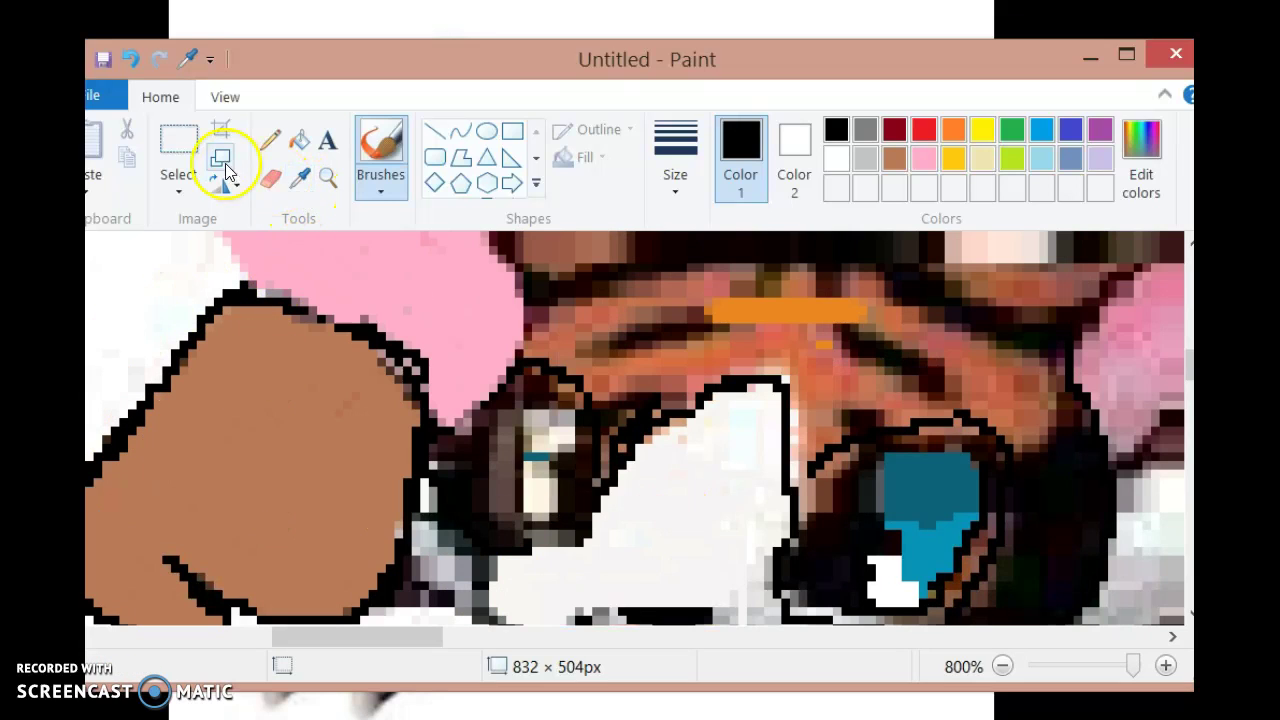
pyautogui.click(268, 180)
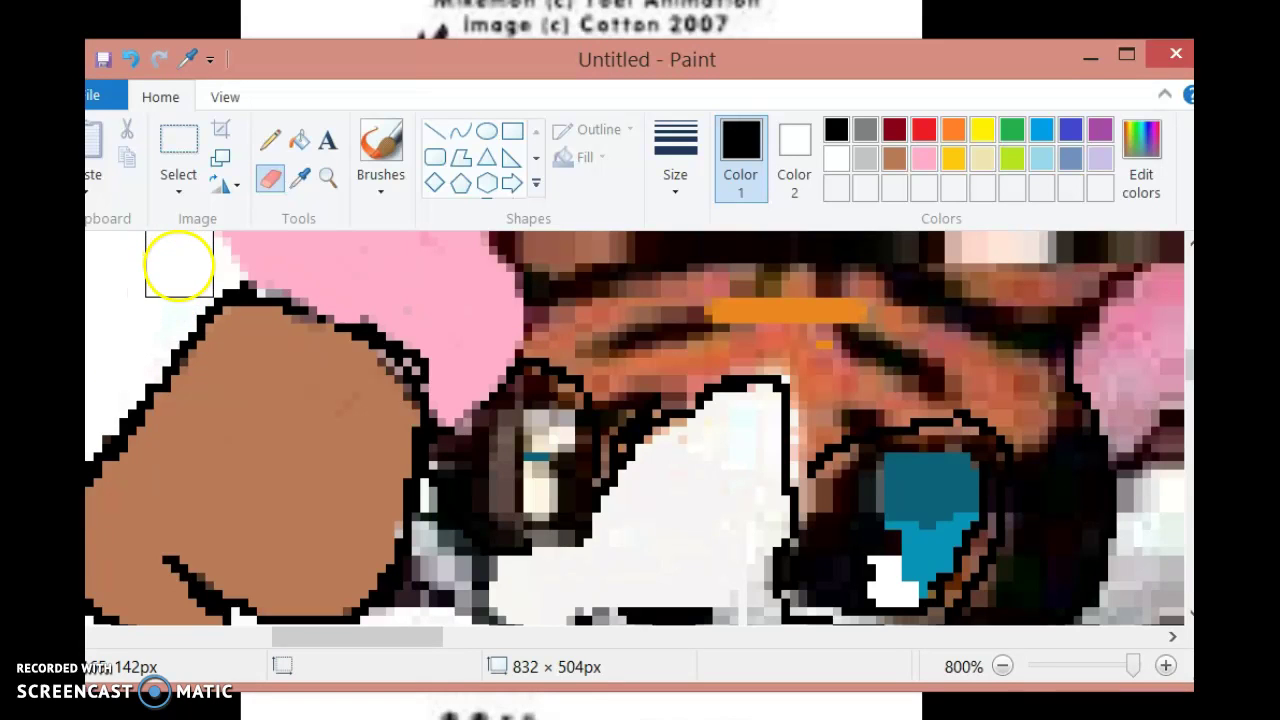
pyautogui.scroll(4, 175, 270)
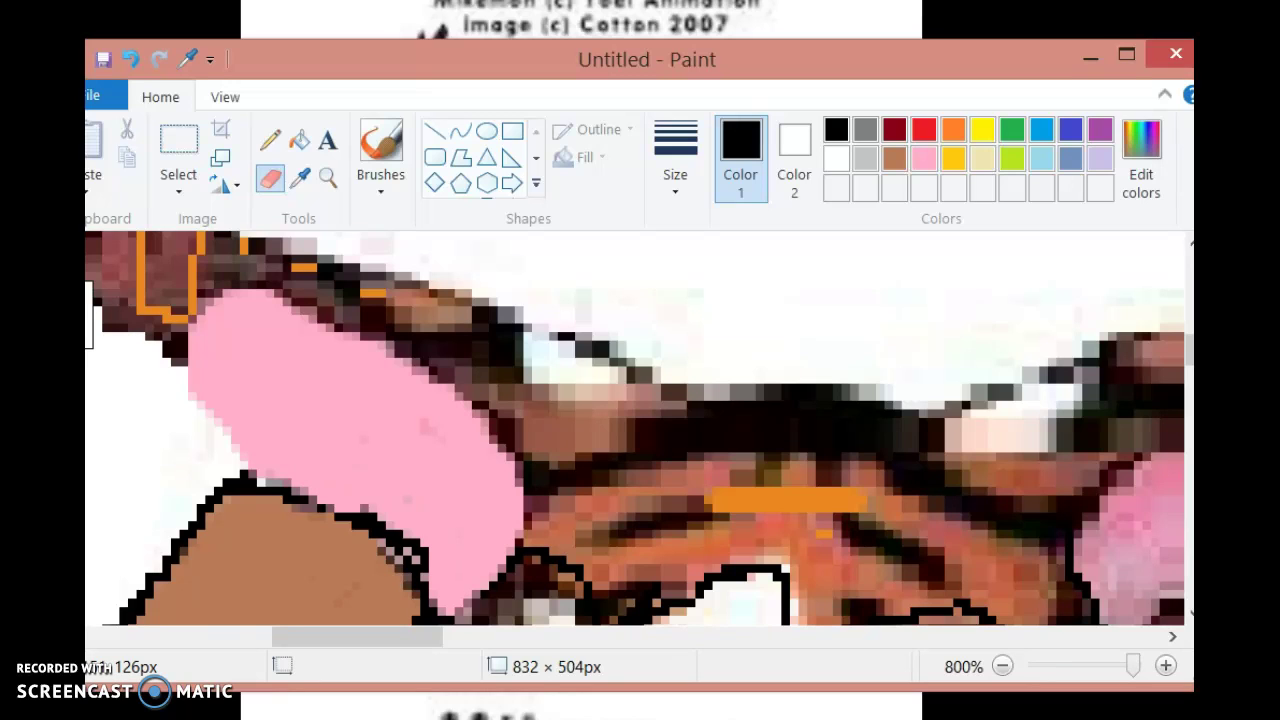
pyautogui.click(100, 630)
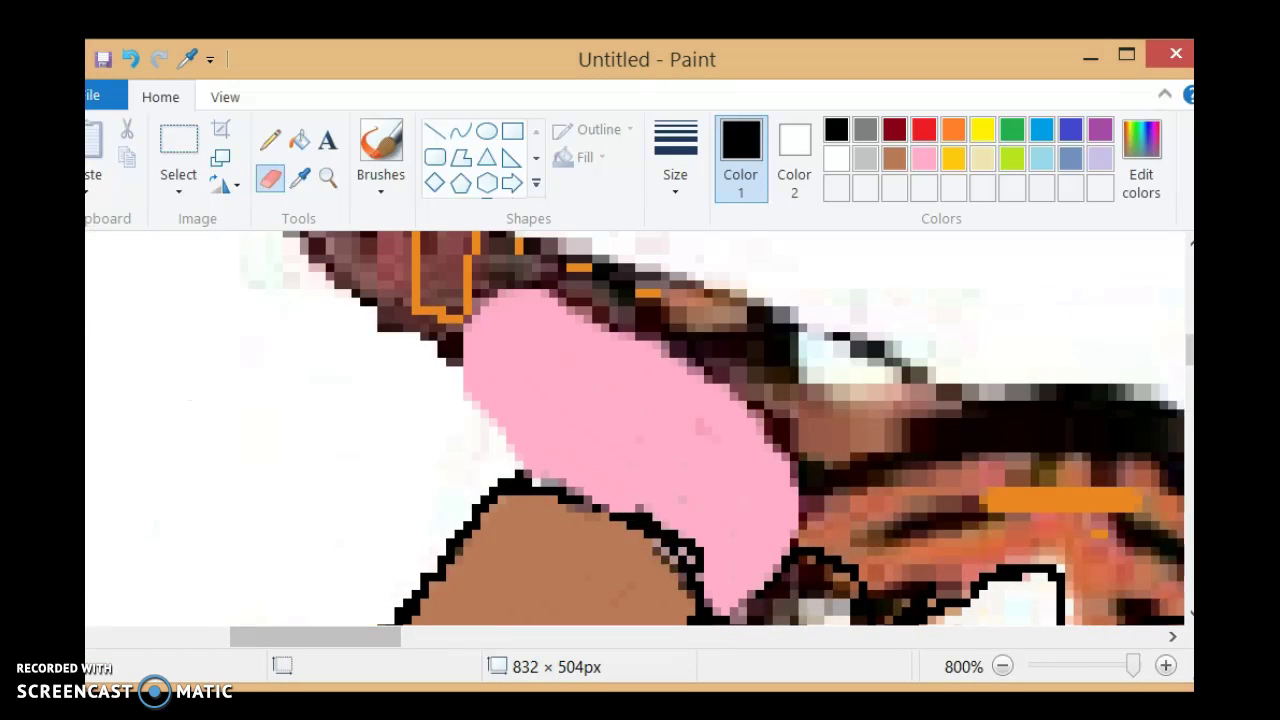
# Step: Reposition the drawing window so that its cut-off edge comes into view
pyautogui.moveTo(550, 58); pyautogui.dragTo(497, 719)
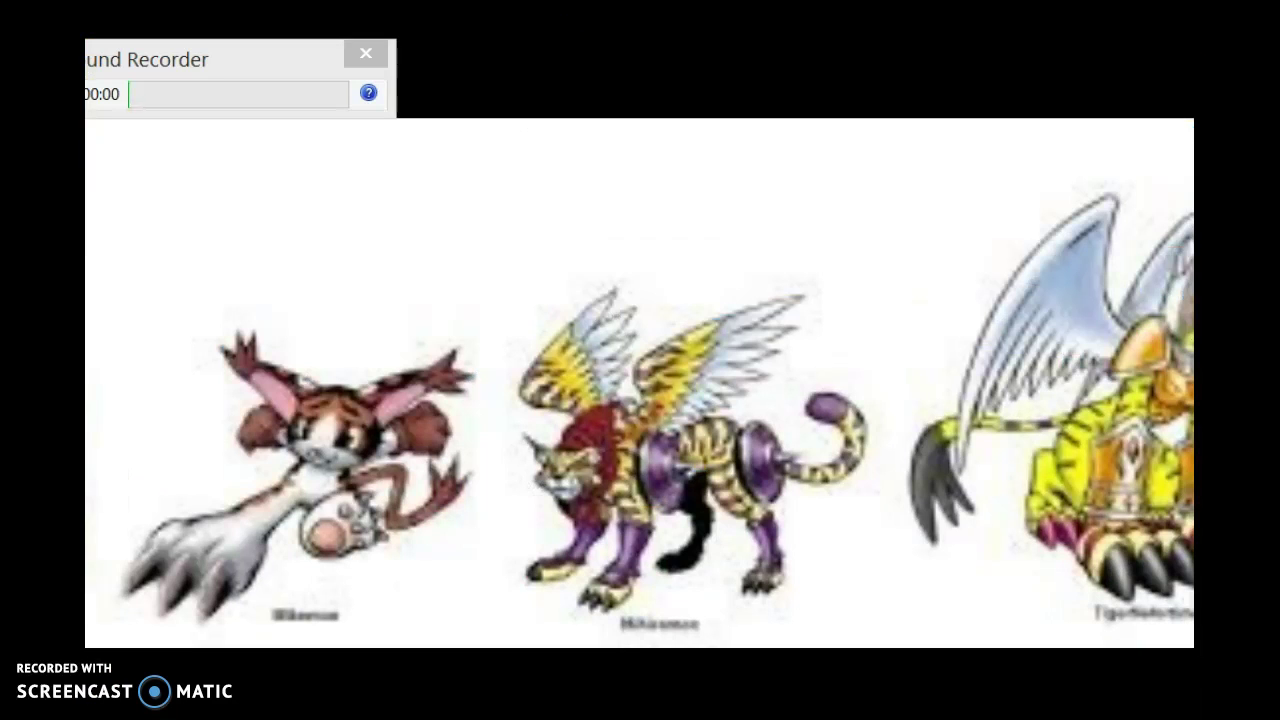
pyautogui.moveTo(497, 719)
pyautogui.mouseDown()
pyautogui.moveTo(450, 719)
pyautogui.moveTo(443, 697)
pyautogui.moveTo(466, 686)
pyautogui.moveTo(503, 410)
pyautogui.moveTo(531, 0)
pyautogui.moveTo(542, 75)
pyautogui.moveTo(520, 43)
pyautogui.moveTo(557, 42)
pyautogui.mouseUp()
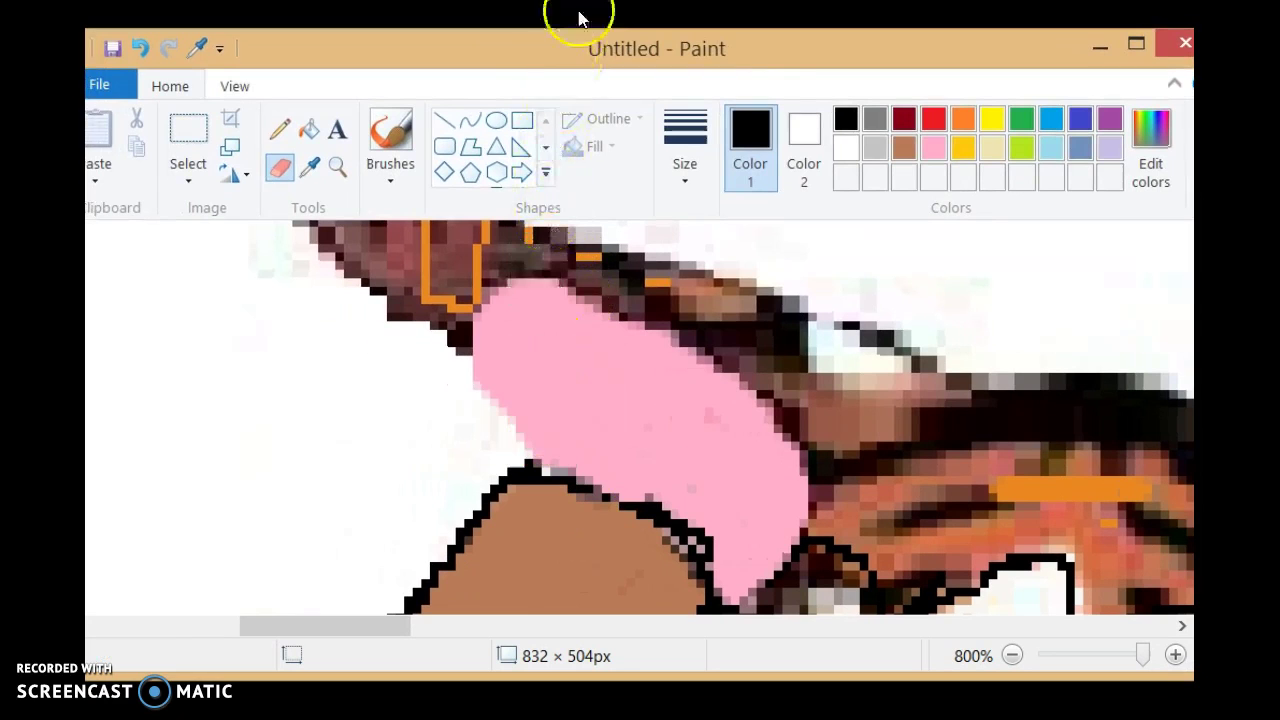
pyautogui.moveTo(600, 48)
pyautogui.mouseDown()
pyautogui.moveTo(642, 57)
pyautogui.moveTo(631, 45)
pyautogui.mouseUp()
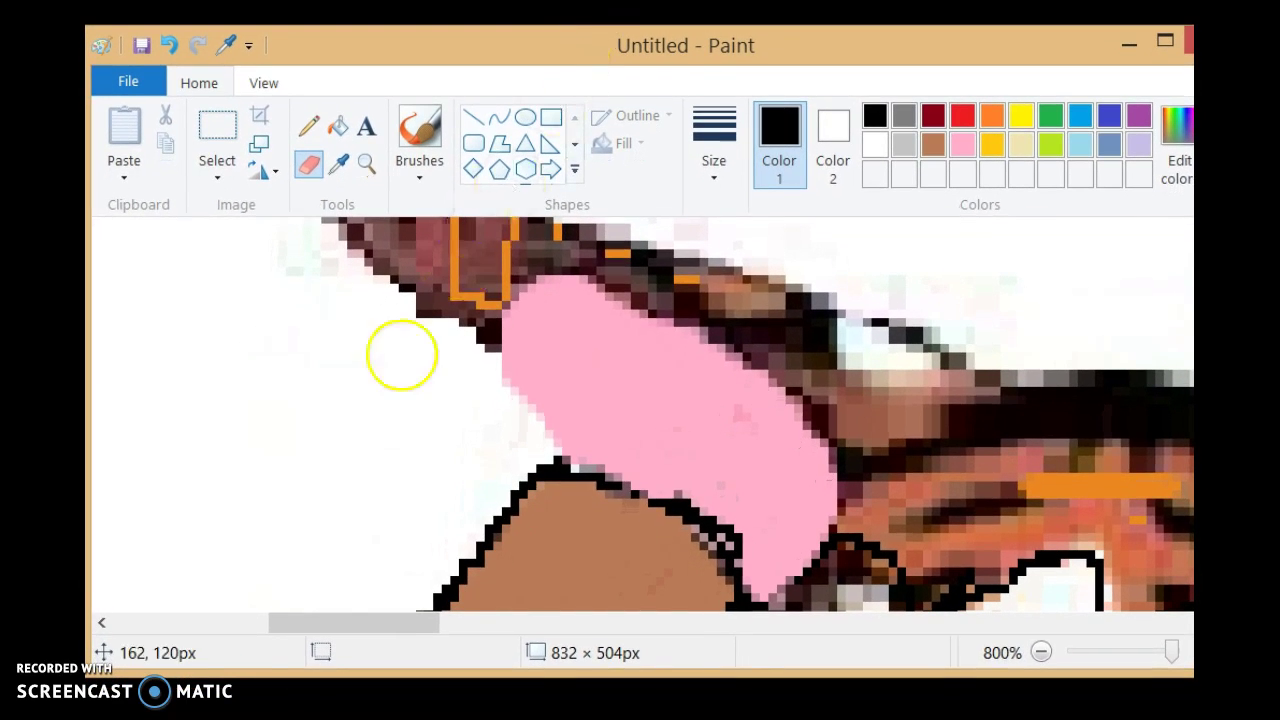
# Step: Erase the stray background pixels around the first claw at the tip of the pink-lined ear
pyautogui.moveTo(842, 707)
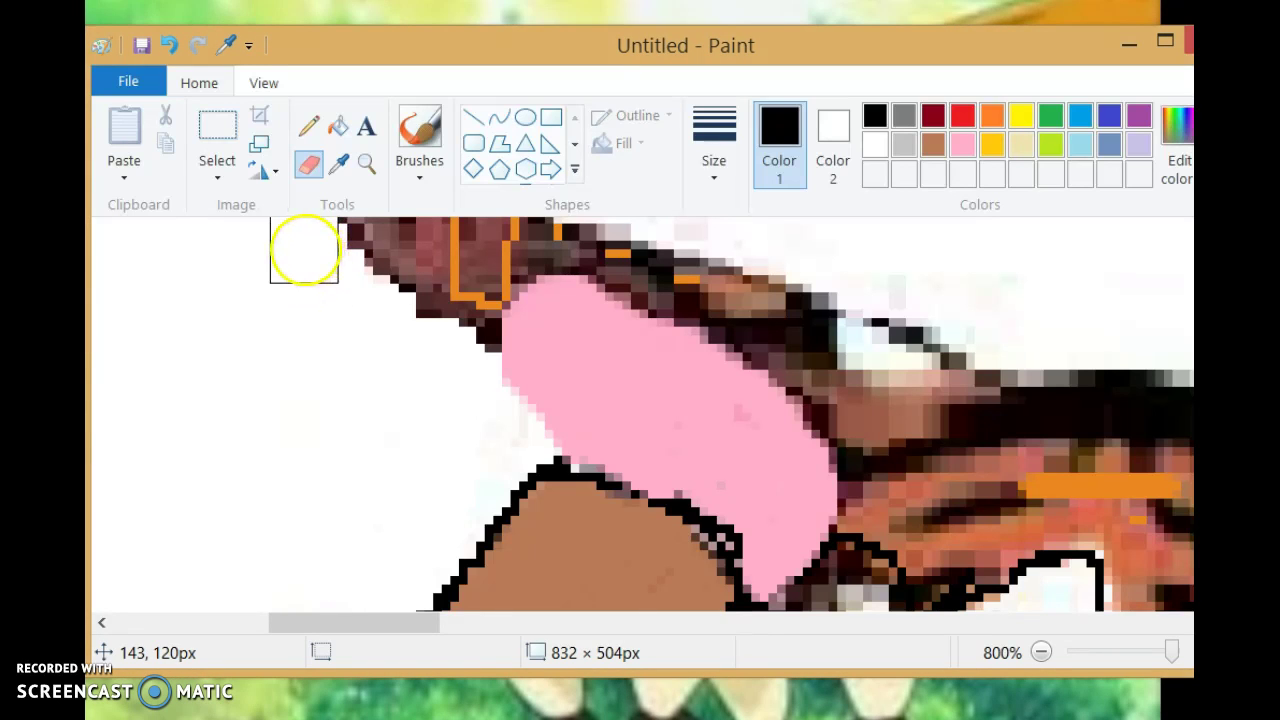
pyautogui.scroll(2, 290, 330)
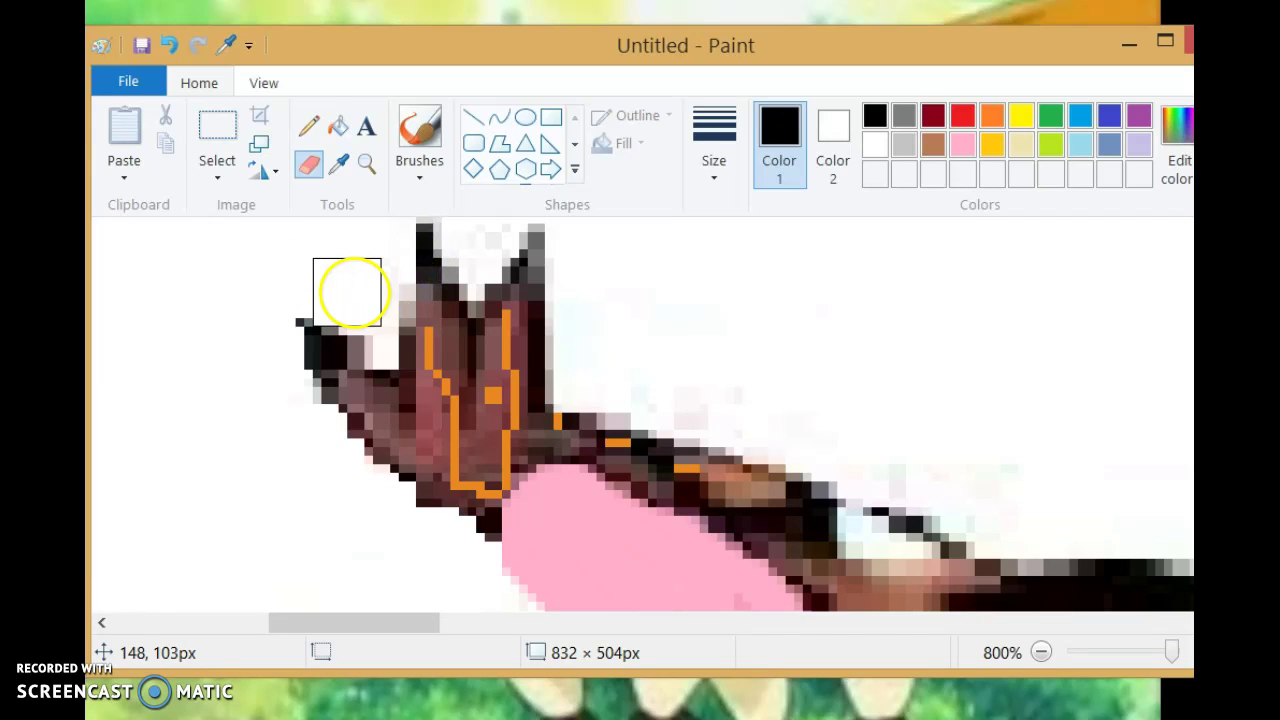
pyautogui.moveTo(354, 292)
pyautogui.mouseDown()
pyautogui.moveTo(381, 301)
pyautogui.moveTo(381, 341)
pyautogui.moveTo(381, 327)
pyautogui.mouseUp()
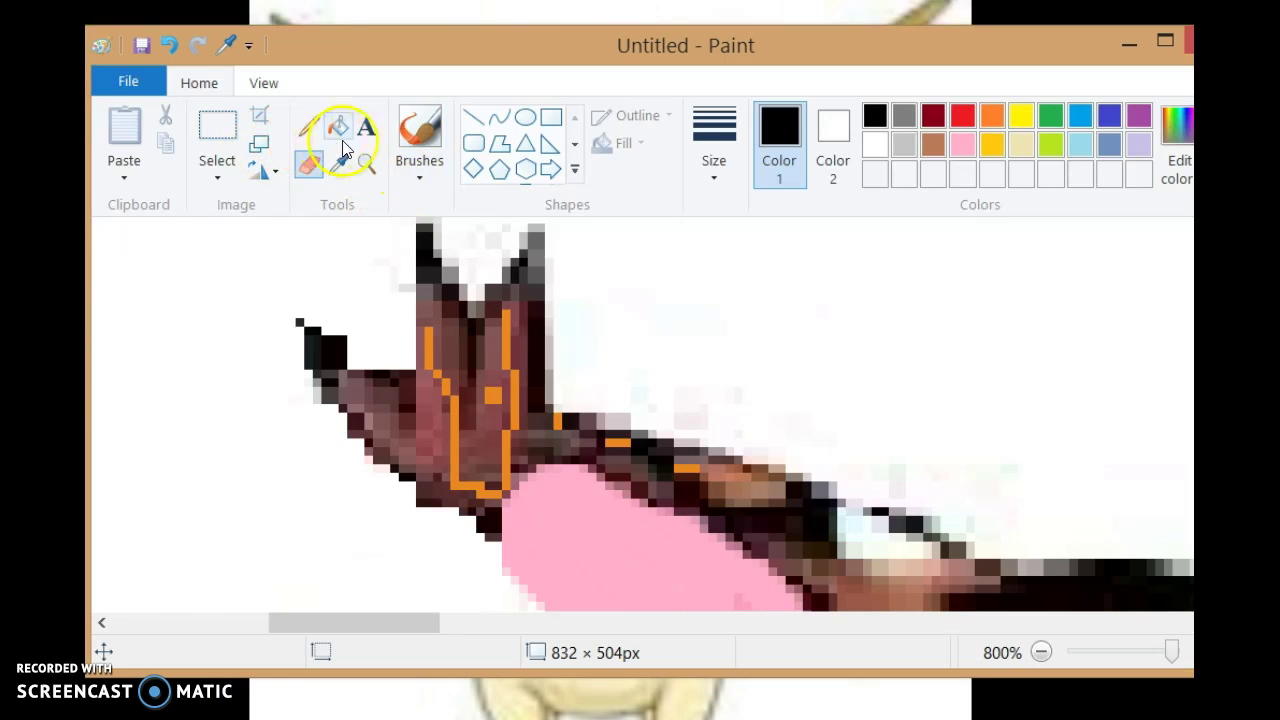
# Step: Sample the orange on the clawed ear tip and brush it over the brown fur of the tip and along the ear's upper strip
pyautogui.click(427, 142)
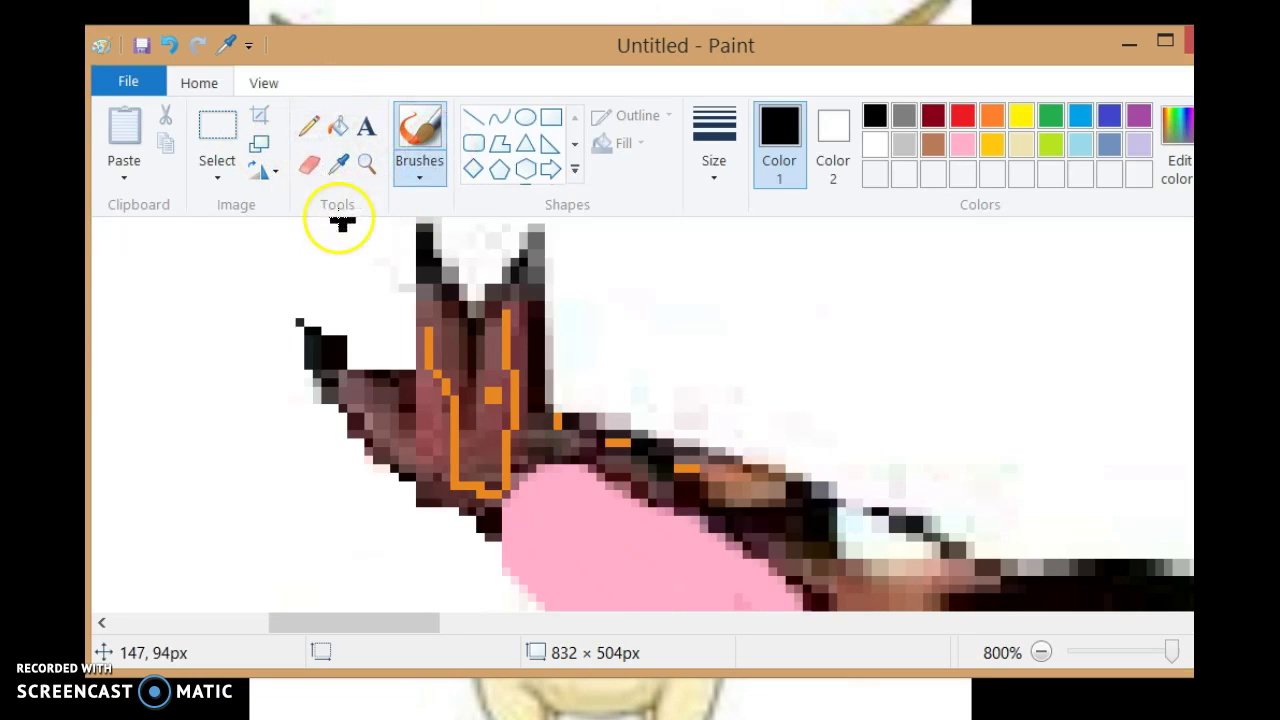
pyautogui.click(343, 163)
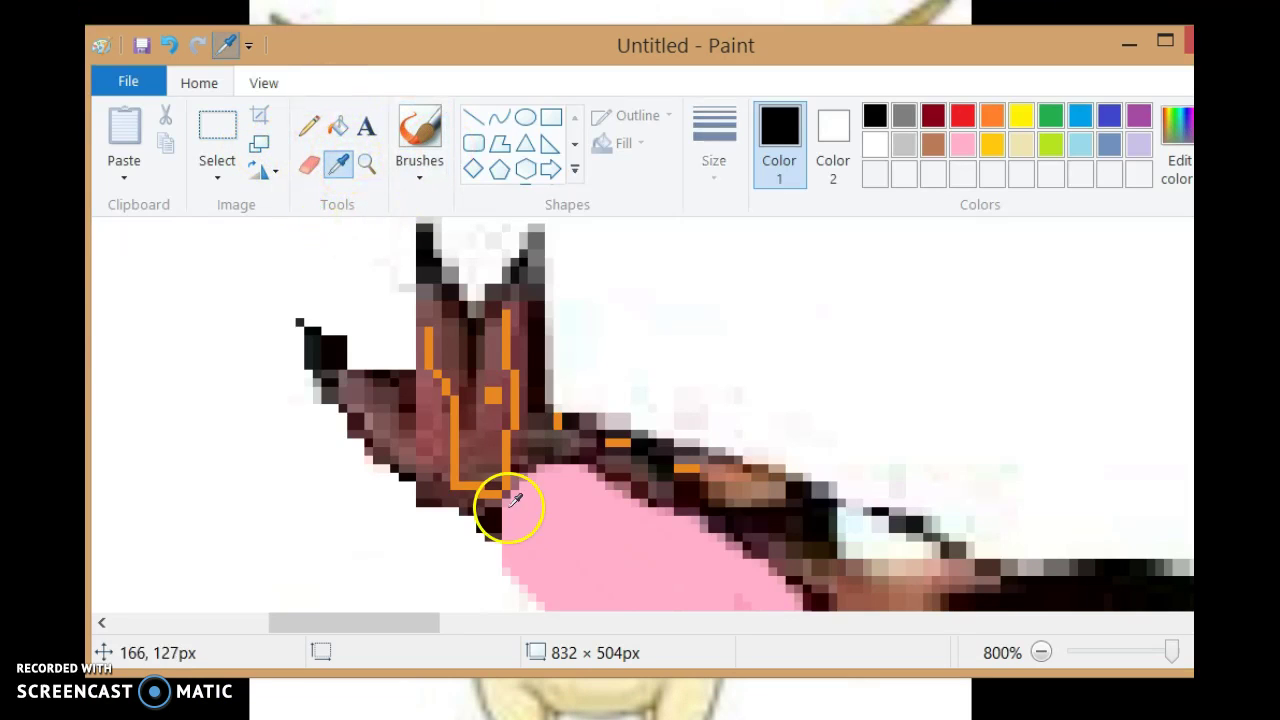
pyautogui.click(429, 340)
pyautogui.moveTo(429, 340); pyautogui.dragTo(441, 383)
pyautogui.moveTo(429, 283)
pyautogui.mouseDown()
pyautogui.moveTo(418, 411)
pyautogui.moveTo(359, 380)
pyautogui.moveTo(327, 381)
pyautogui.moveTo(436, 483)
pyautogui.moveTo(452, 424)
pyautogui.mouseUp()
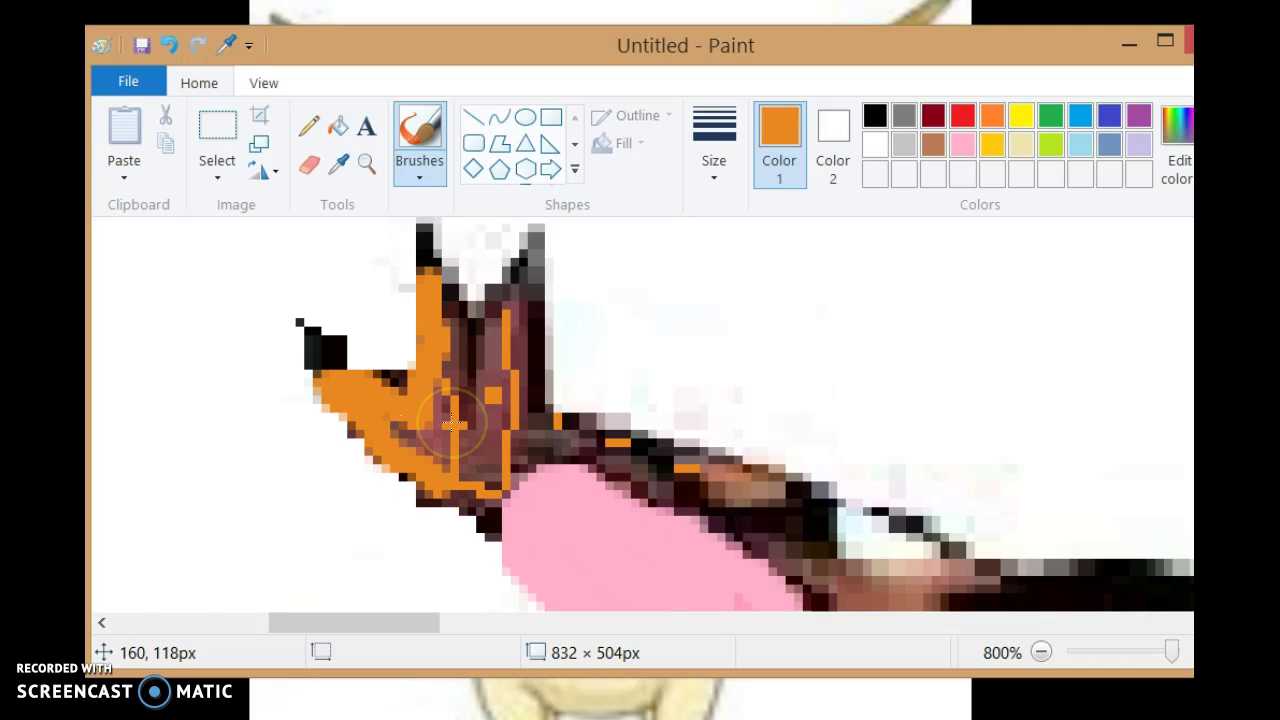
pyautogui.moveTo(452, 380)
pyautogui.mouseDown()
pyautogui.moveTo(402, 417)
pyautogui.moveTo(480, 537)
pyautogui.moveTo(396, 414)
pyautogui.moveTo(477, 467)
pyautogui.moveTo(498, 527)
pyautogui.moveTo(504, 486)
pyautogui.moveTo(563, 457)
pyautogui.moveTo(480, 437)
pyautogui.moveTo(498, 462)
pyautogui.moveTo(457, 459)
pyautogui.moveTo(435, 421)
pyautogui.moveTo(478, 403)
pyautogui.moveTo(477, 433)
pyautogui.moveTo(484, 413)
pyautogui.moveTo(468, 431)
pyautogui.moveTo(408, 442)
pyautogui.moveTo(360, 418)
pyautogui.moveTo(451, 402)
pyautogui.moveTo(443, 372)
pyautogui.mouseUp()
pyautogui.moveTo(481, 458)
pyautogui.mouseDown()
pyautogui.moveTo(516, 294)
pyautogui.moveTo(525, 414)
pyautogui.mouseUp()
pyautogui.moveTo(460, 330)
pyautogui.mouseDown()
pyautogui.moveTo(556, 426)
pyautogui.moveTo(544, 417)
pyautogui.moveTo(758, 495)
pyautogui.moveTo(930, 599)
pyautogui.moveTo(907, 552)
pyautogui.moveTo(852, 502)
pyautogui.moveTo(934, 529)
pyautogui.moveTo(954, 549)
pyautogui.moveTo(942, 557)
pyautogui.moveTo(823, 551)
pyautogui.moveTo(885, 503)
pyautogui.moveTo(919, 539)
pyautogui.moveTo(860, 520)
pyautogui.mouseUp()
# Step: Brush a thick black outline along the upper edge of the ear's orange strip, down to the head
pyautogui.click(309, 124)
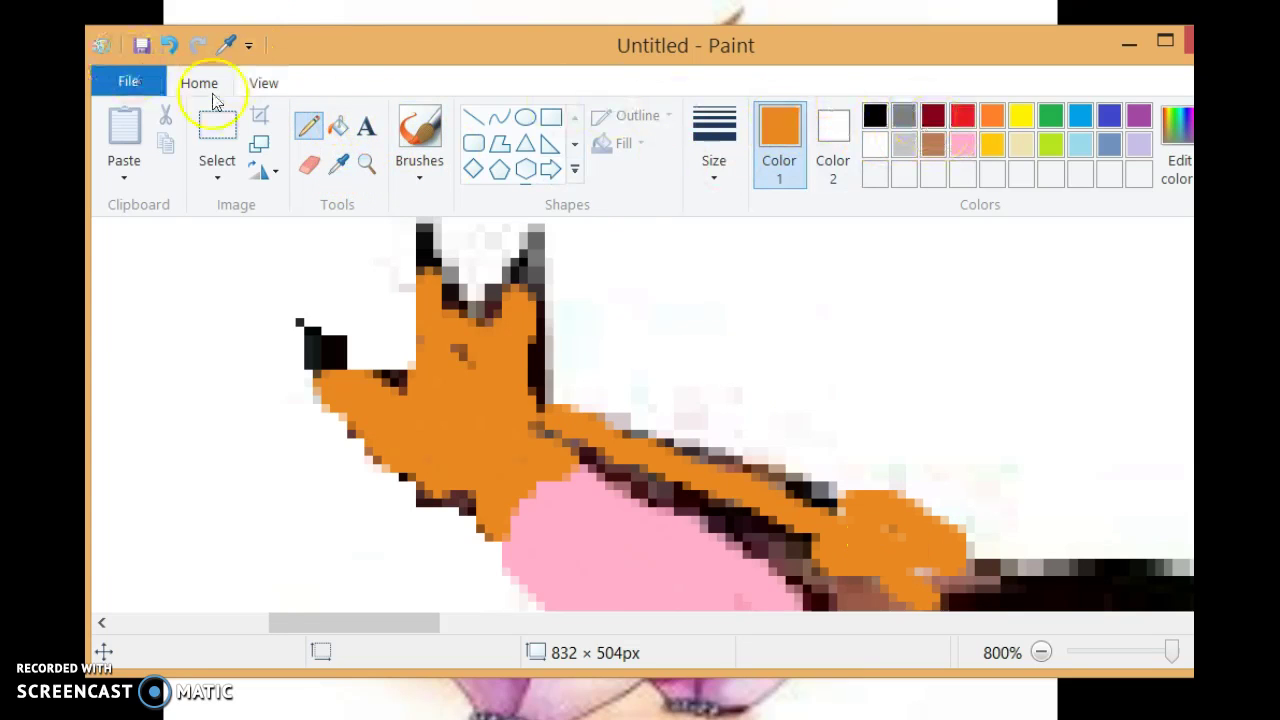
pyautogui.click(434, 122)
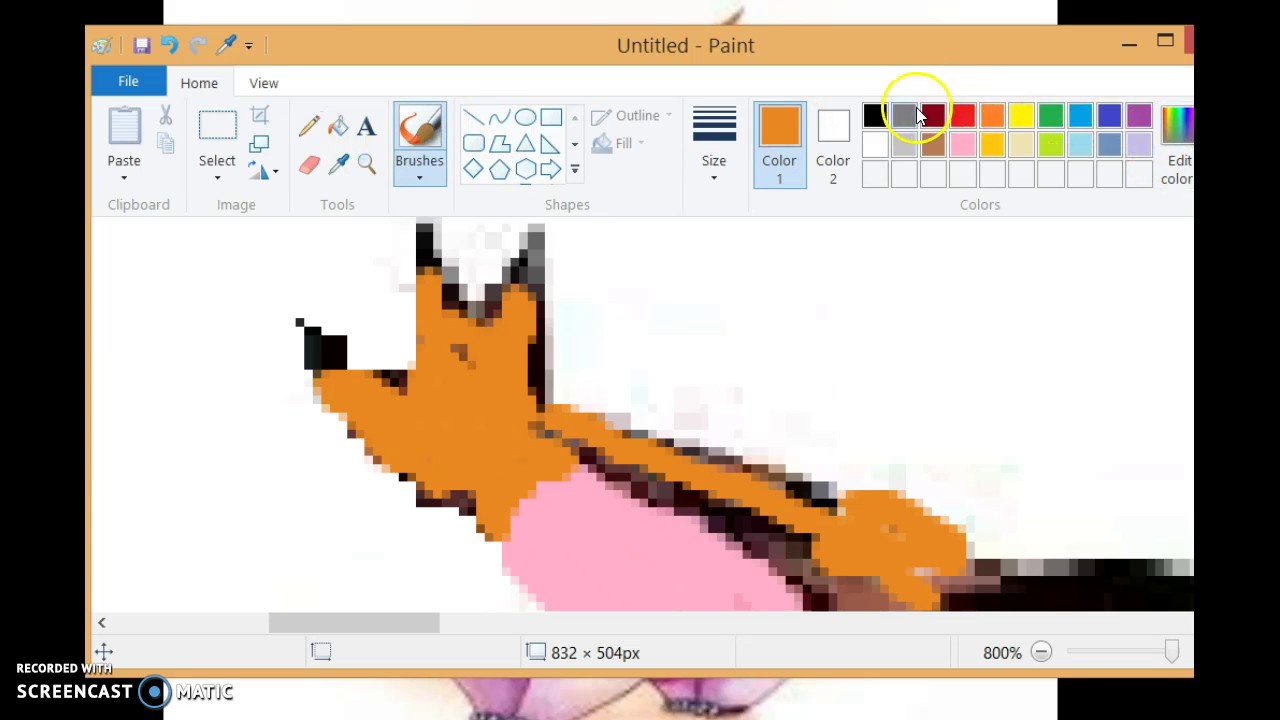
pyautogui.moveTo(397, 620); pyautogui.dragTo(480, 621)
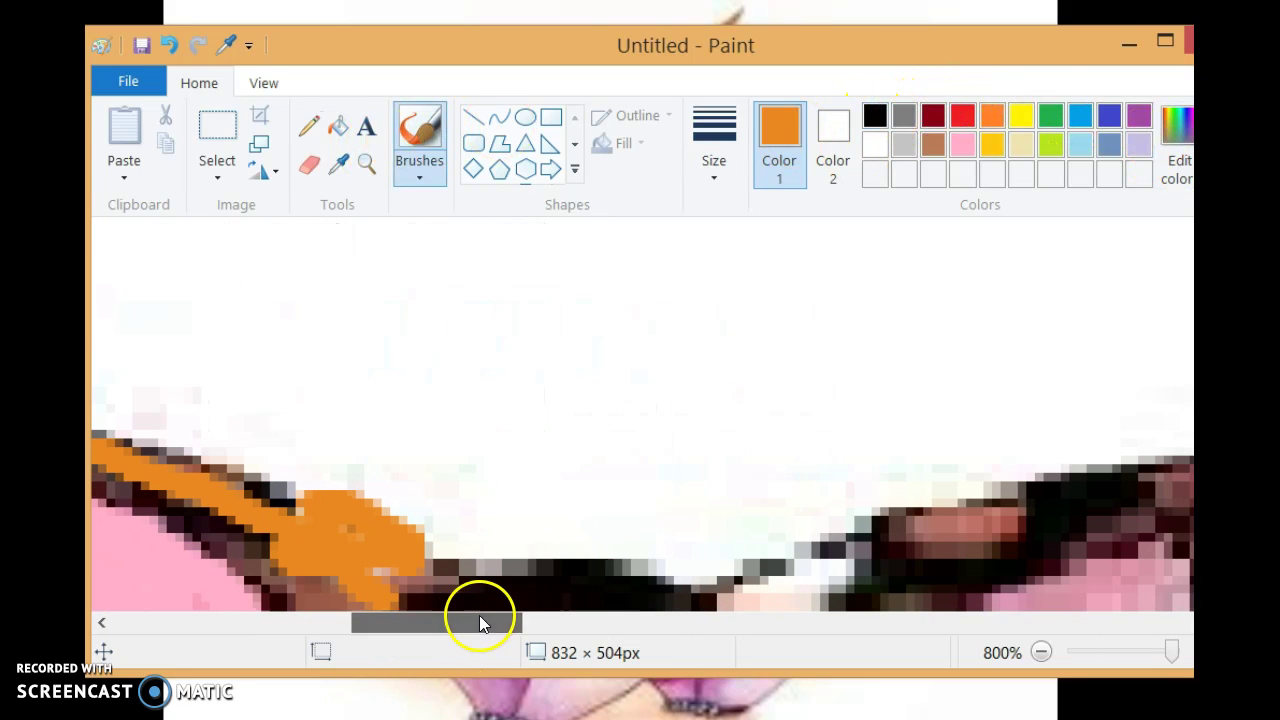
pyautogui.click(880, 115)
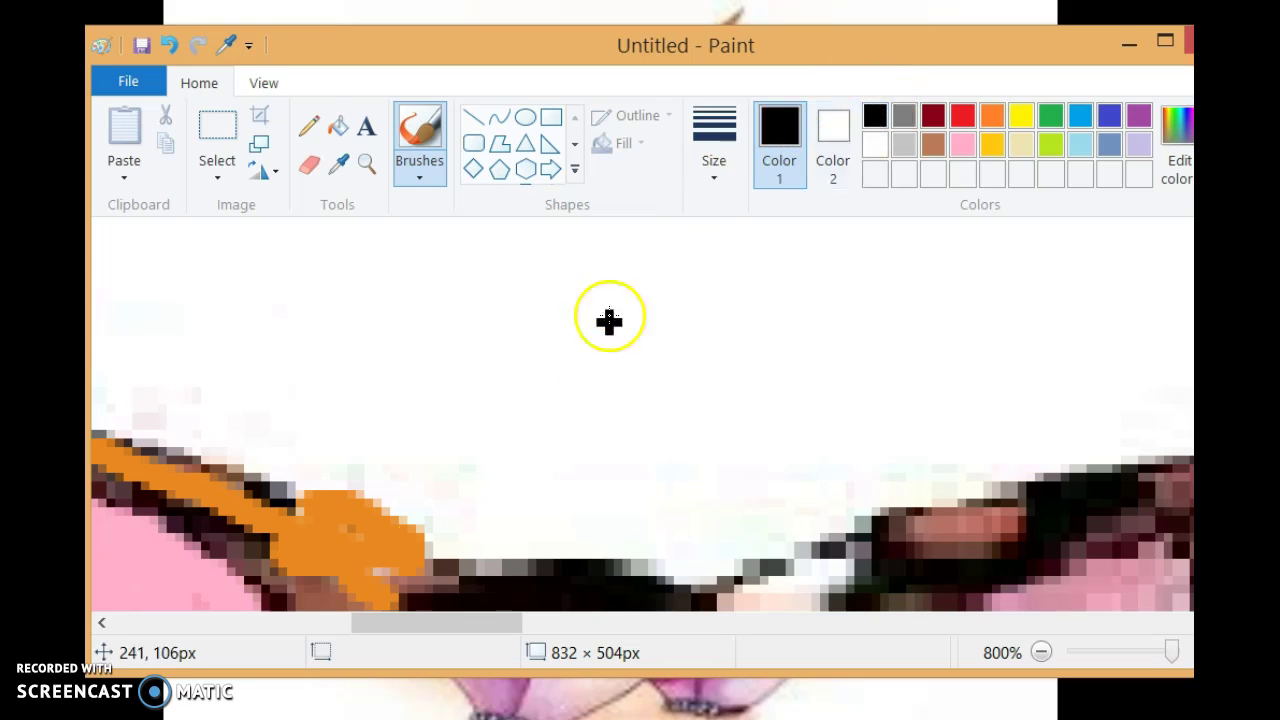
pyautogui.moveTo(426, 553)
pyautogui.mouseDown()
pyautogui.moveTo(414, 534)
pyautogui.moveTo(331, 503)
pyautogui.moveTo(212, 488)
pyautogui.moveTo(214, 472)
pyautogui.moveTo(86, 414)
pyautogui.mouseUp()
pyautogui.moveTo(226, 471); pyautogui.dragTo(259, 480)
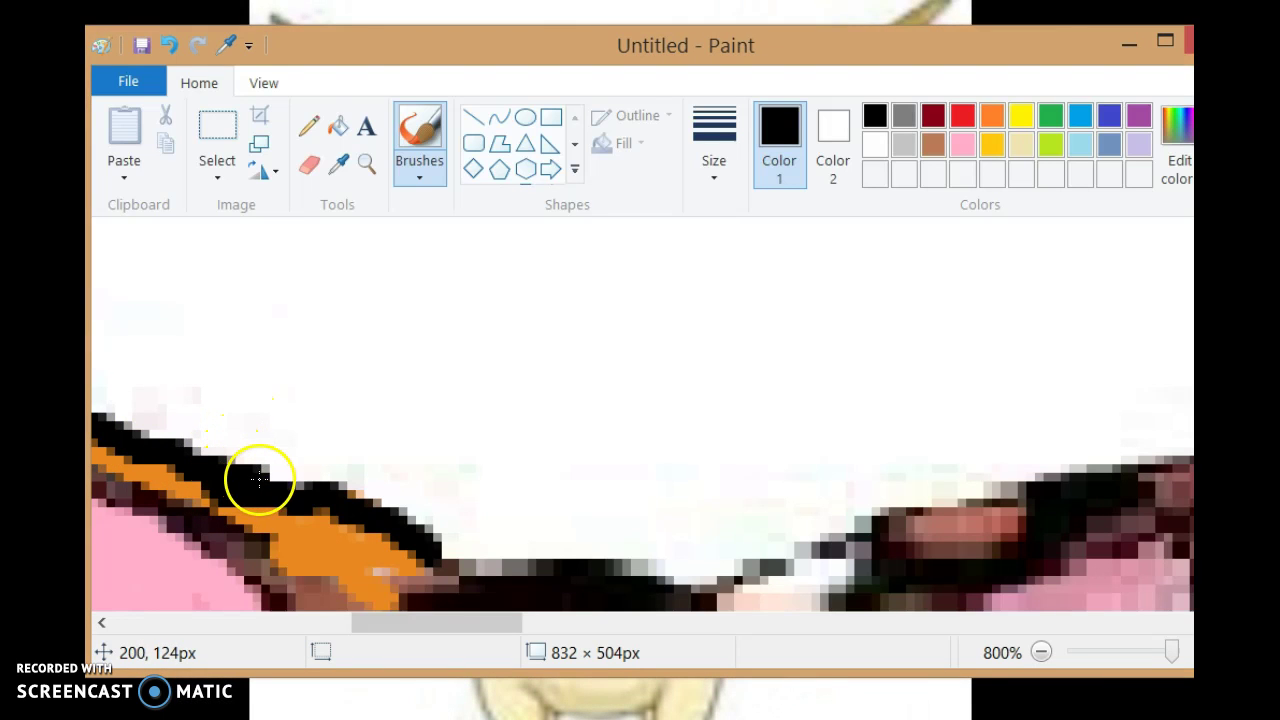
# Step: Sample the ear's orange and add it to the custom colors, keeping it as Color 1
pyautogui.click(338, 163)
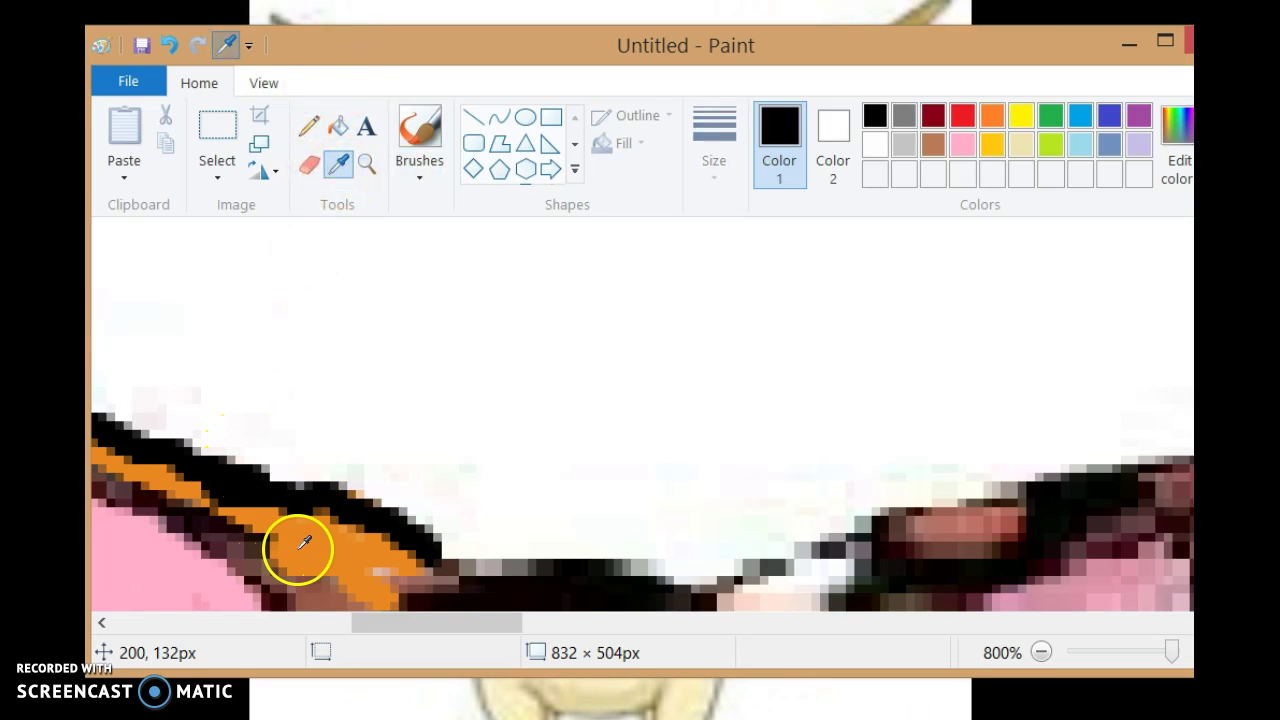
pyautogui.click(297, 547)
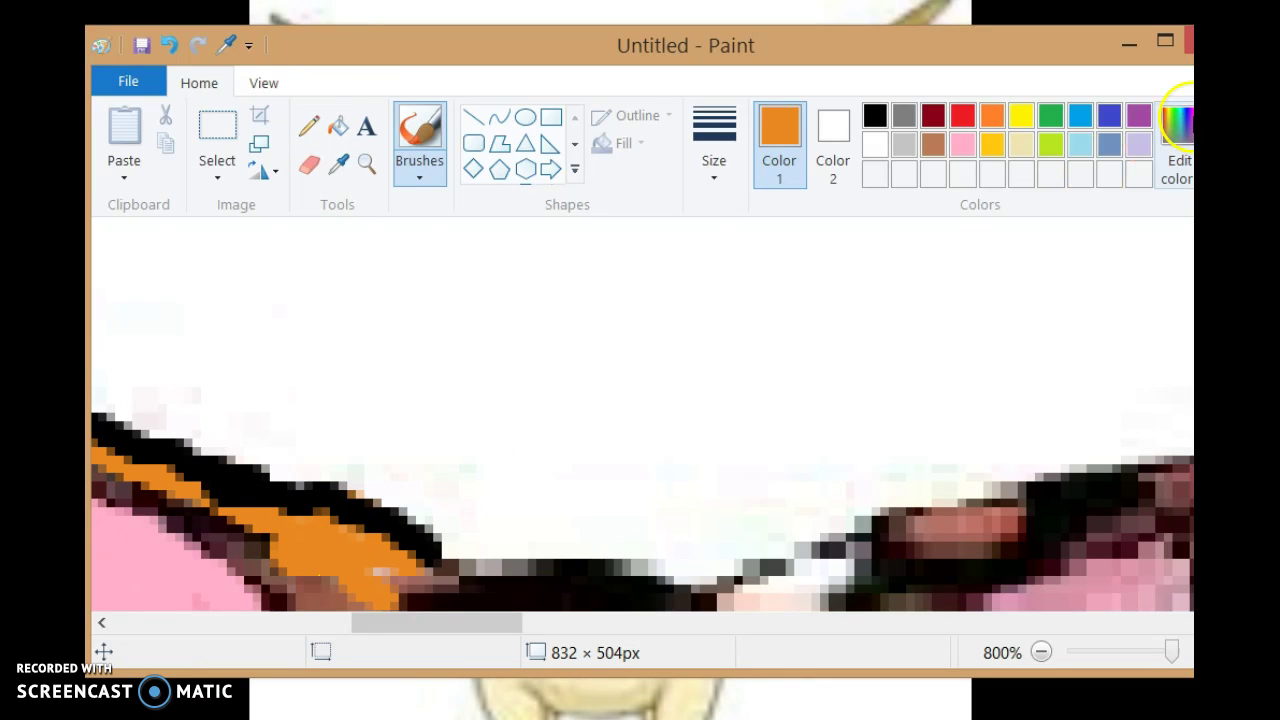
pyautogui.click(1176, 140)
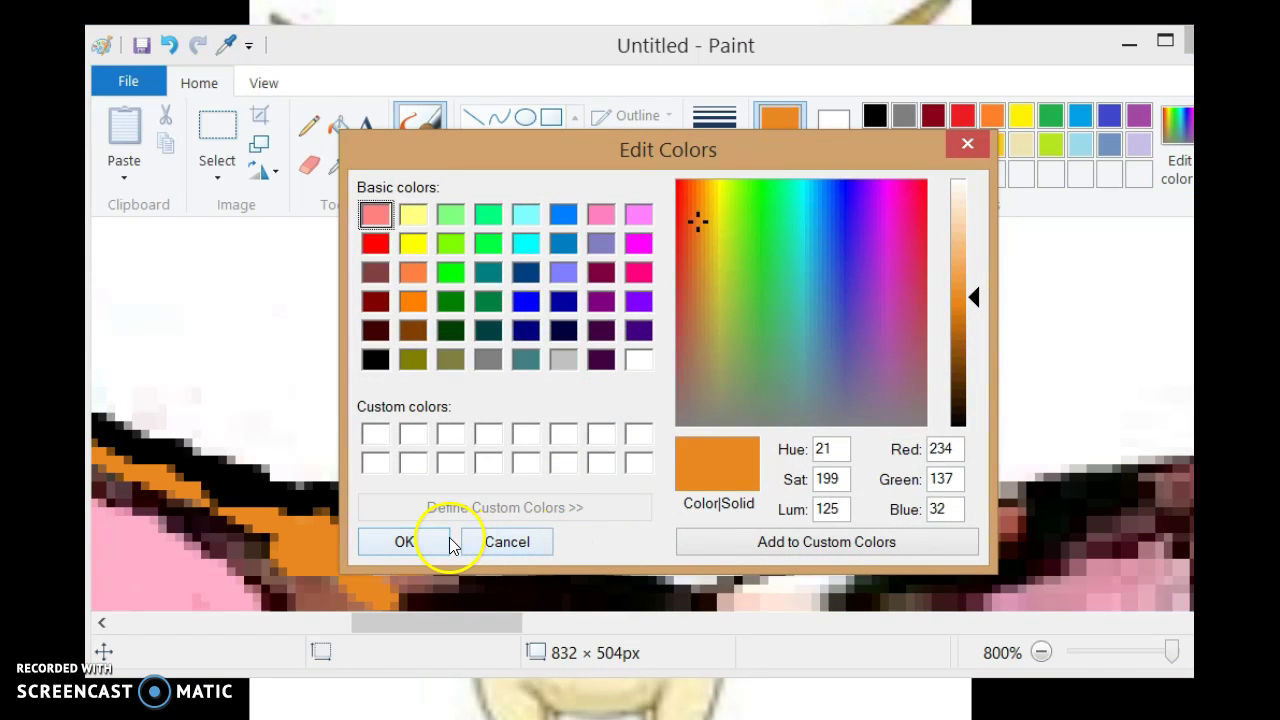
pyautogui.click(691, 552)
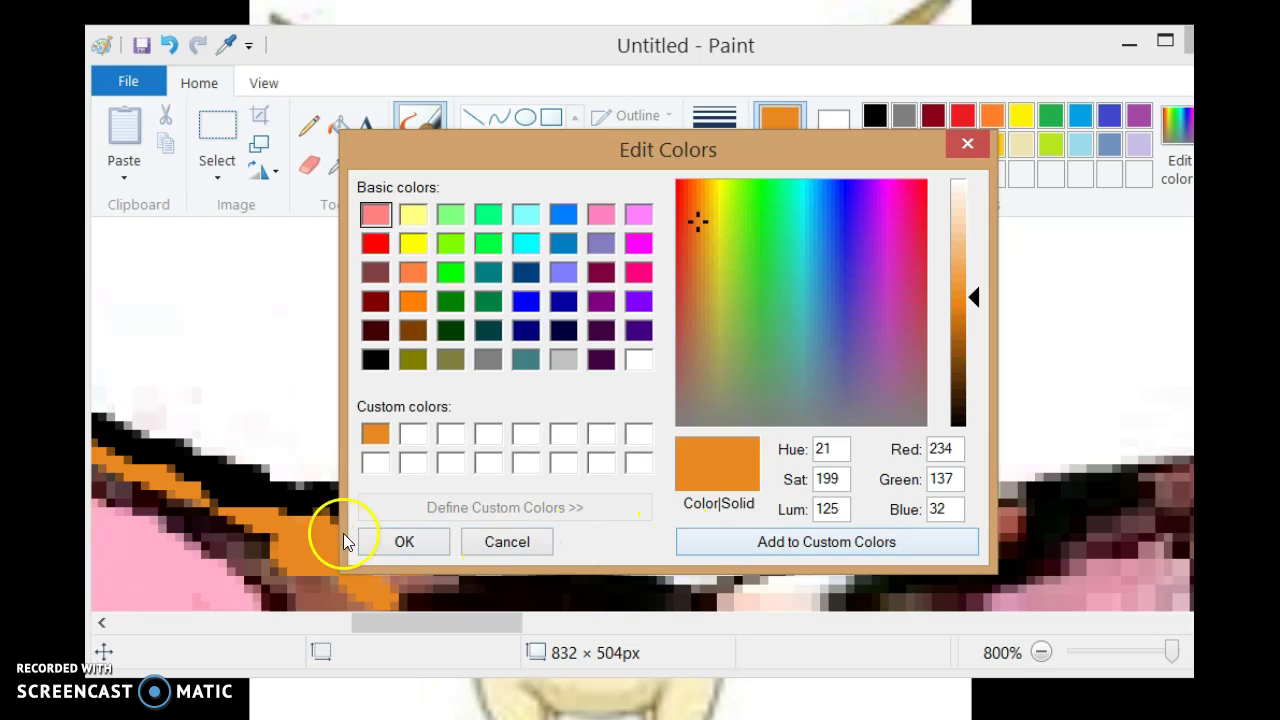
pyautogui.click(399, 542)
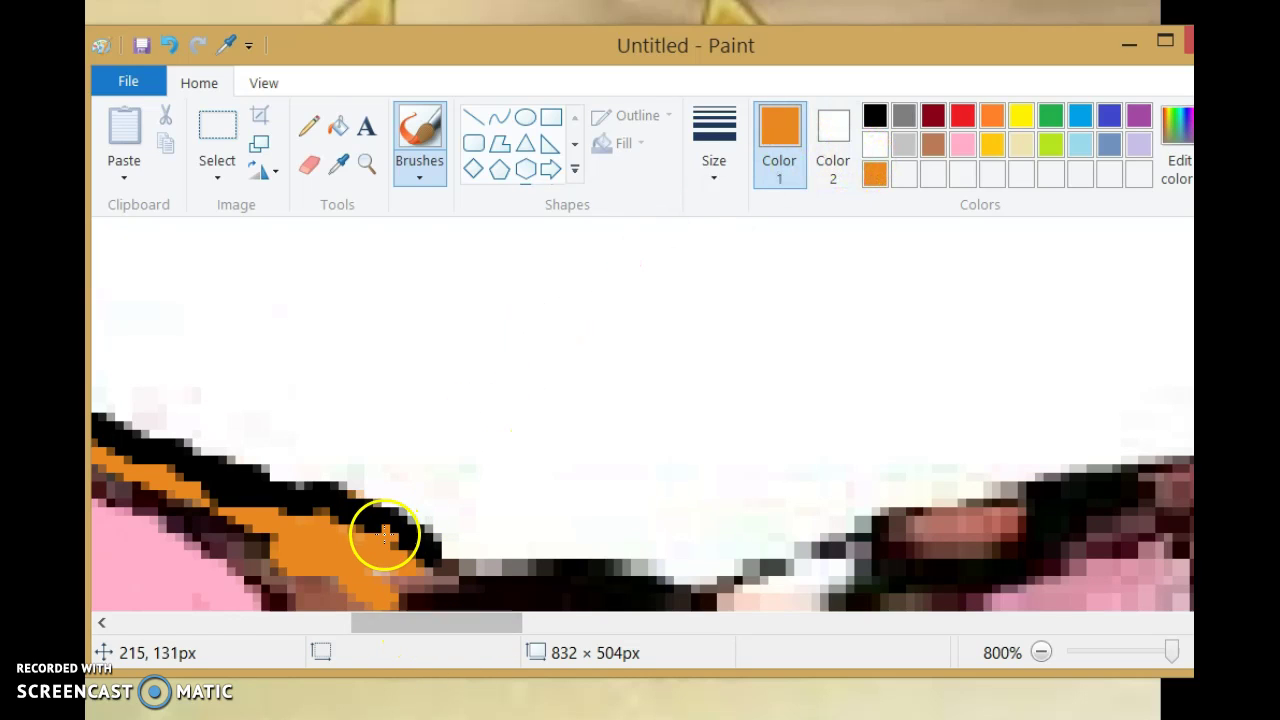
# Step: Widen the ear's orange strip beneath its black outline and brush an orange band along the top of the head to the other ear
pyautogui.moveTo(378, 570)
pyautogui.mouseDown()
pyautogui.moveTo(436, 582)
pyautogui.moveTo(350, 572)
pyautogui.mouseUp()
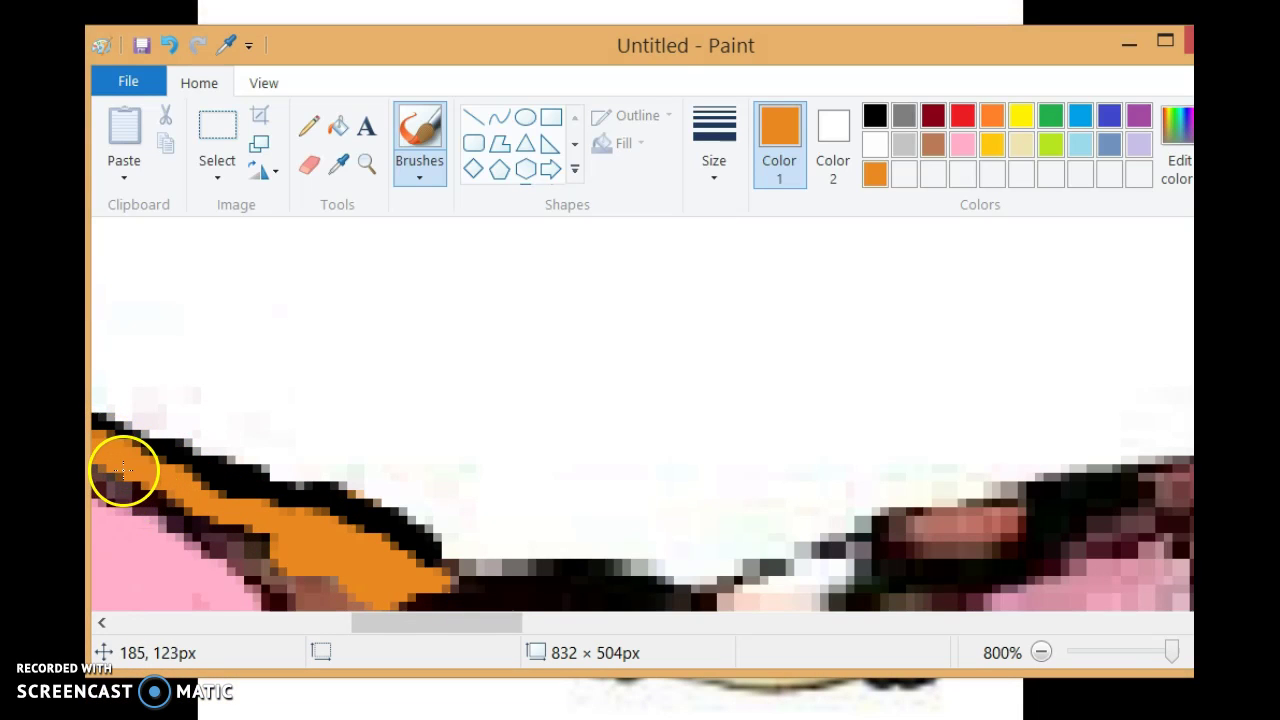
pyautogui.moveTo(125, 483)
pyautogui.mouseDown()
pyautogui.moveTo(274, 551)
pyautogui.moveTo(310, 586)
pyautogui.moveTo(370, 602)
pyautogui.moveTo(307, 534)
pyautogui.mouseUp()
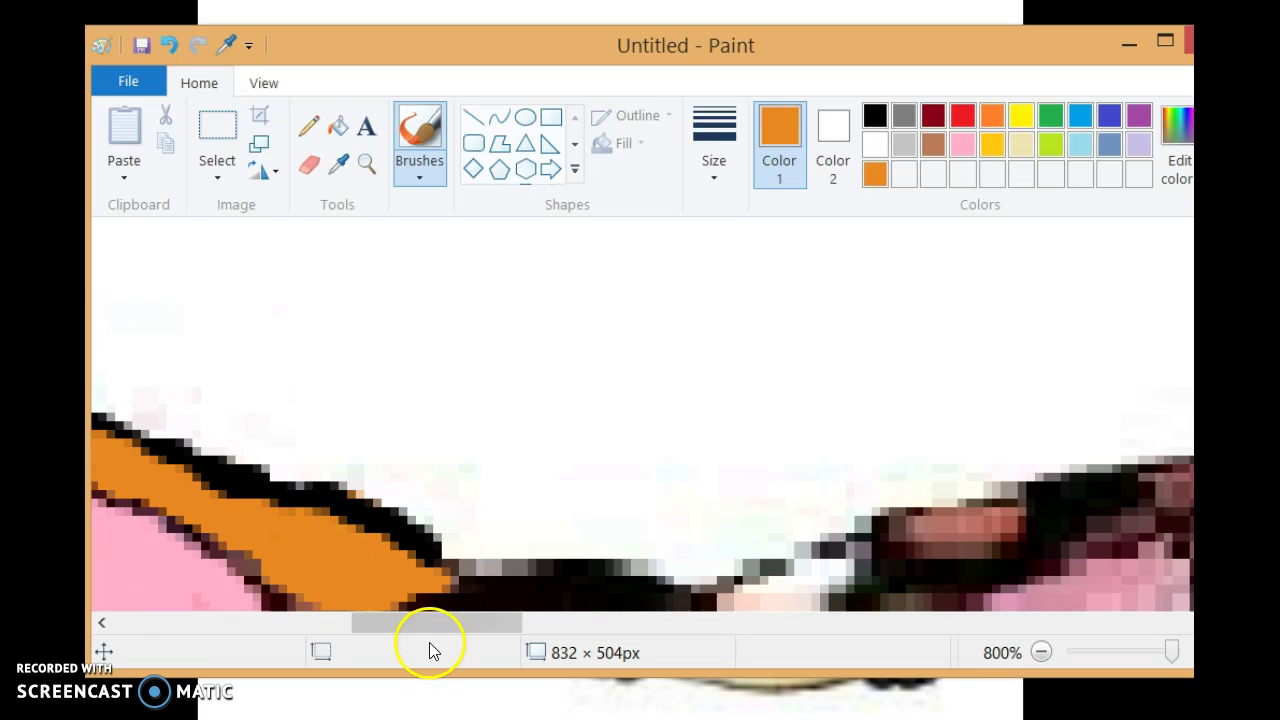
pyautogui.hscroll(3, 406, 623)
pyautogui.moveTo(287, 572)
pyautogui.mouseDown()
pyautogui.moveTo(497, 585)
pyautogui.moveTo(622, 563)
pyautogui.moveTo(692, 530)
pyautogui.mouseUp()
# Step: Paint the top of the head and the upper forehead between the ears orange, covering the dark stripe
pyautogui.scroll(-3, 692, 530)
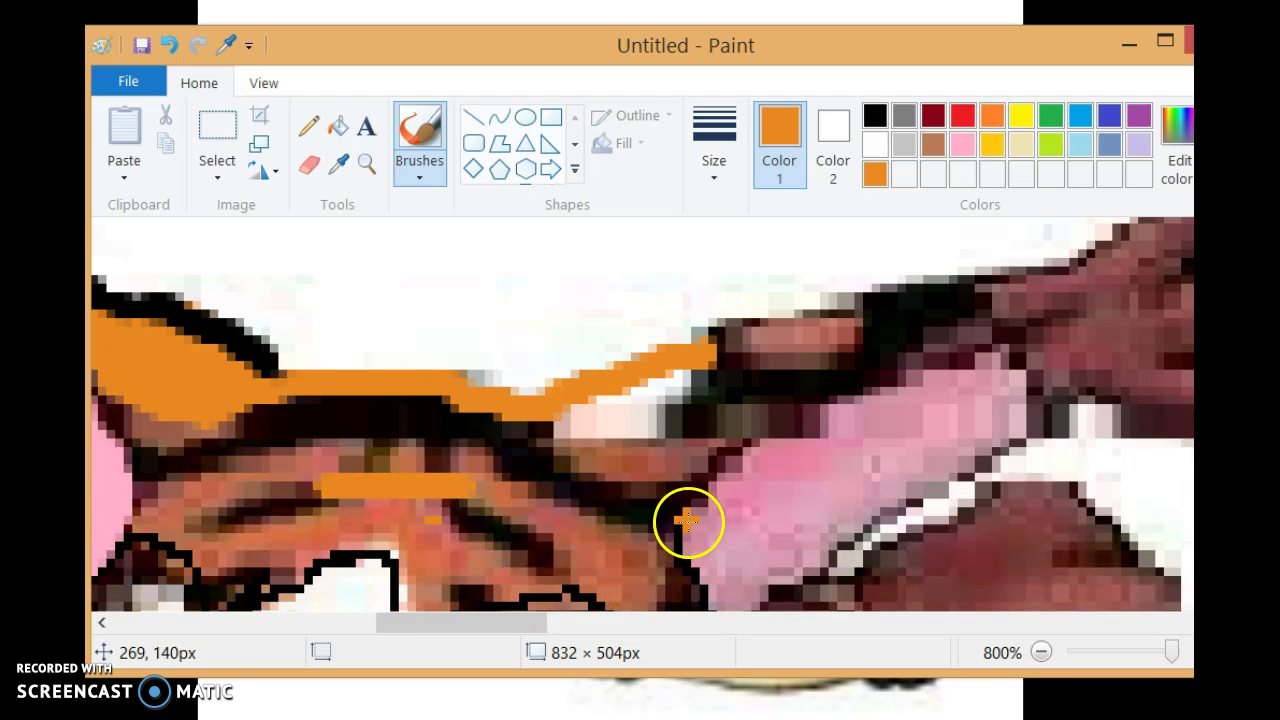
pyautogui.moveTo(566, 404)
pyautogui.mouseDown()
pyautogui.moveTo(649, 443)
pyautogui.moveTo(684, 376)
pyautogui.moveTo(587, 408)
pyautogui.moveTo(653, 417)
pyautogui.moveTo(592, 478)
pyautogui.moveTo(329, 499)
pyautogui.moveTo(202, 478)
pyautogui.moveTo(142, 520)
pyautogui.moveTo(188, 523)
pyautogui.moveTo(198, 457)
pyautogui.moveTo(215, 447)
pyautogui.moveTo(178, 422)
pyautogui.moveTo(115, 422)
pyautogui.moveTo(103, 348)
pyautogui.moveTo(117, 421)
pyautogui.moveTo(197, 469)
pyautogui.moveTo(157, 530)
pyautogui.moveTo(142, 490)
pyautogui.moveTo(140, 450)
pyautogui.mouseUp()
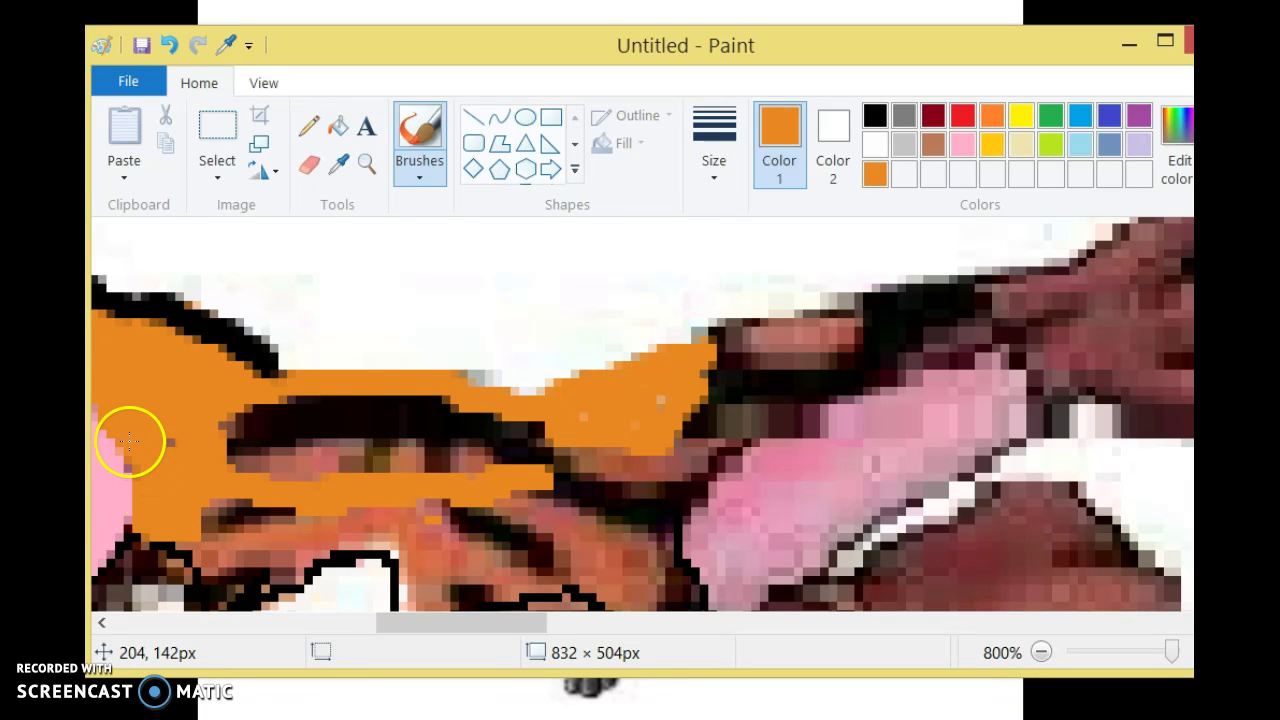
pyautogui.moveTo(173, 447)
pyautogui.mouseDown()
pyautogui.moveTo(190, 479)
pyautogui.moveTo(214, 428)
pyautogui.mouseUp()
pyautogui.moveTo(225, 458)
pyautogui.mouseDown()
pyautogui.moveTo(355, 452)
pyautogui.moveTo(573, 457)
pyautogui.moveTo(528, 430)
pyautogui.moveTo(326, 421)
pyautogui.moveTo(225, 447)
pyautogui.moveTo(512, 455)
pyautogui.mouseUp()
pyautogui.moveTo(305, 447); pyautogui.dragTo(416, 451)
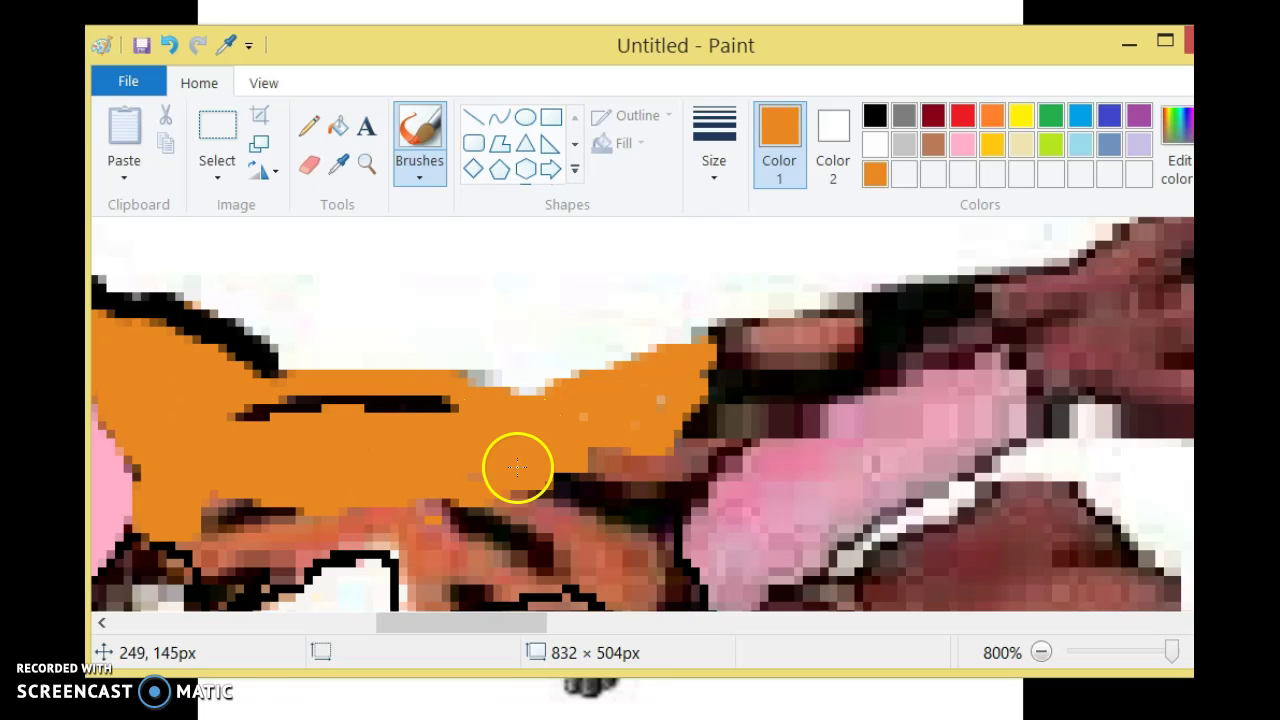
pyautogui.moveTo(538, 470)
pyautogui.mouseDown()
pyautogui.moveTo(427, 515)
pyautogui.moveTo(321, 484)
pyautogui.mouseUp()
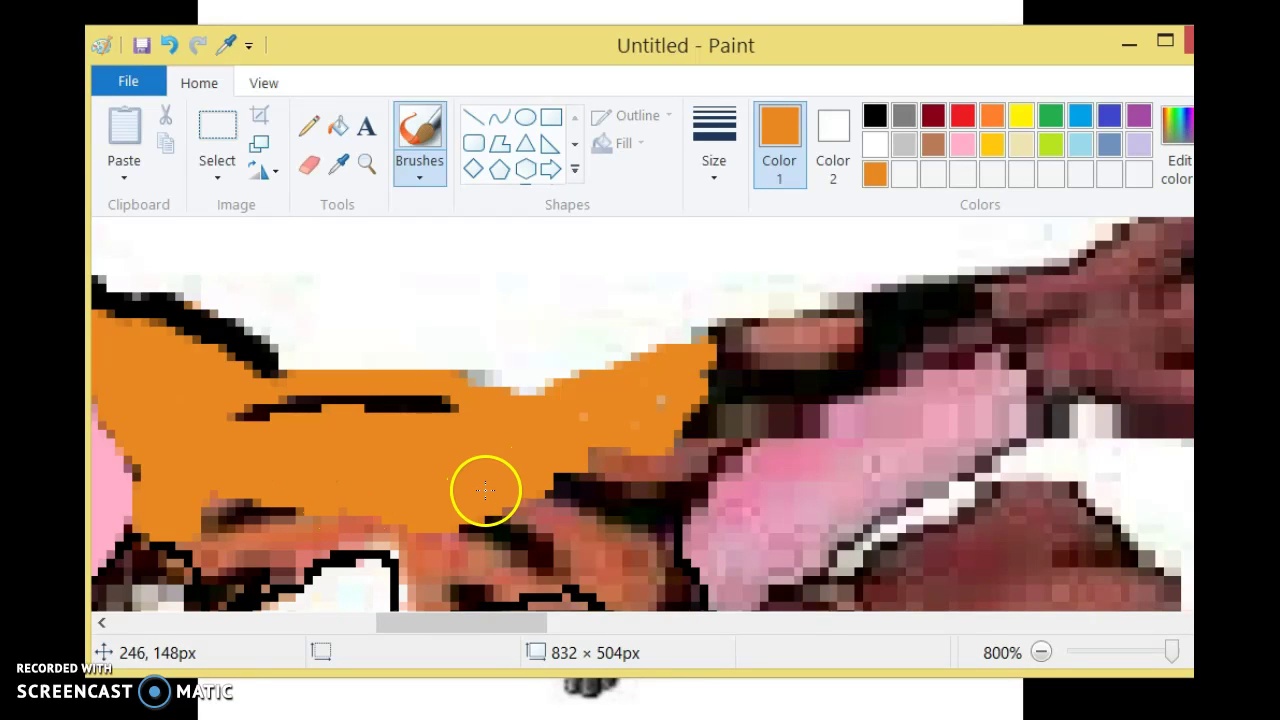
pyautogui.moveTo(378, 522)
pyautogui.mouseDown()
pyautogui.moveTo(200, 532)
pyautogui.moveTo(310, 523)
pyautogui.moveTo(284, 507)
pyautogui.mouseUp()
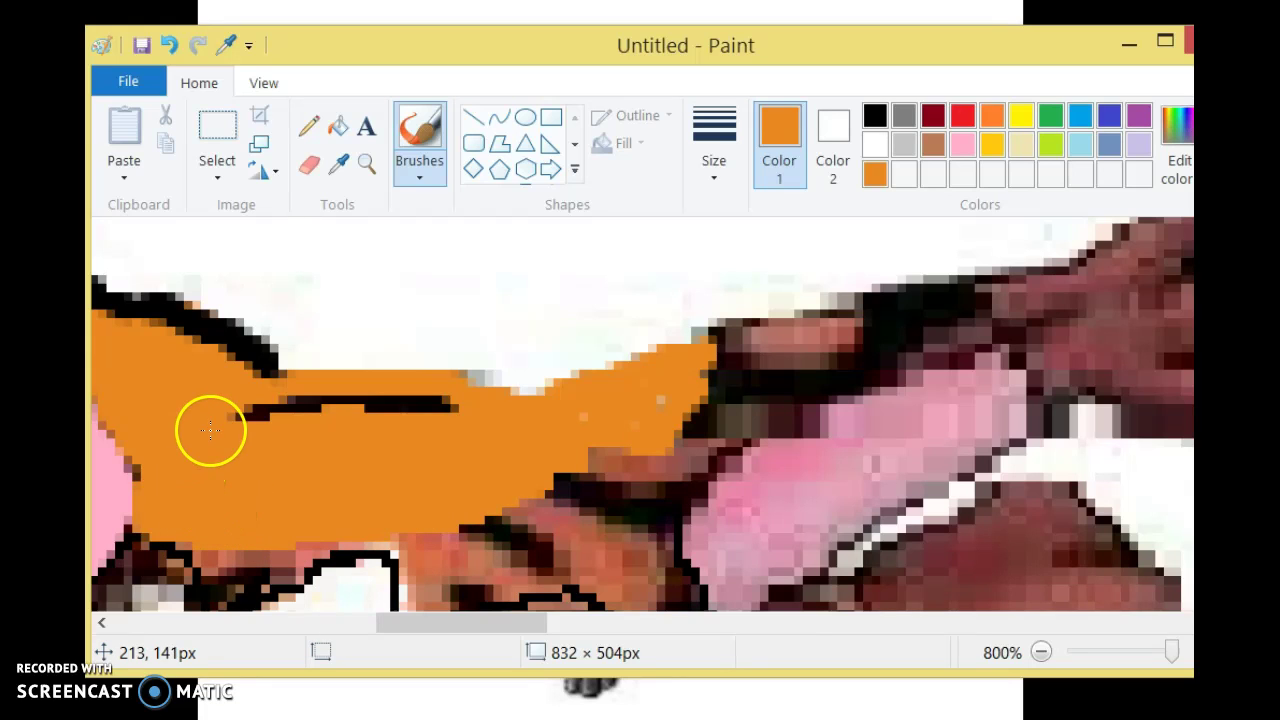
pyautogui.moveTo(340, 388); pyautogui.dragTo(427, 403)
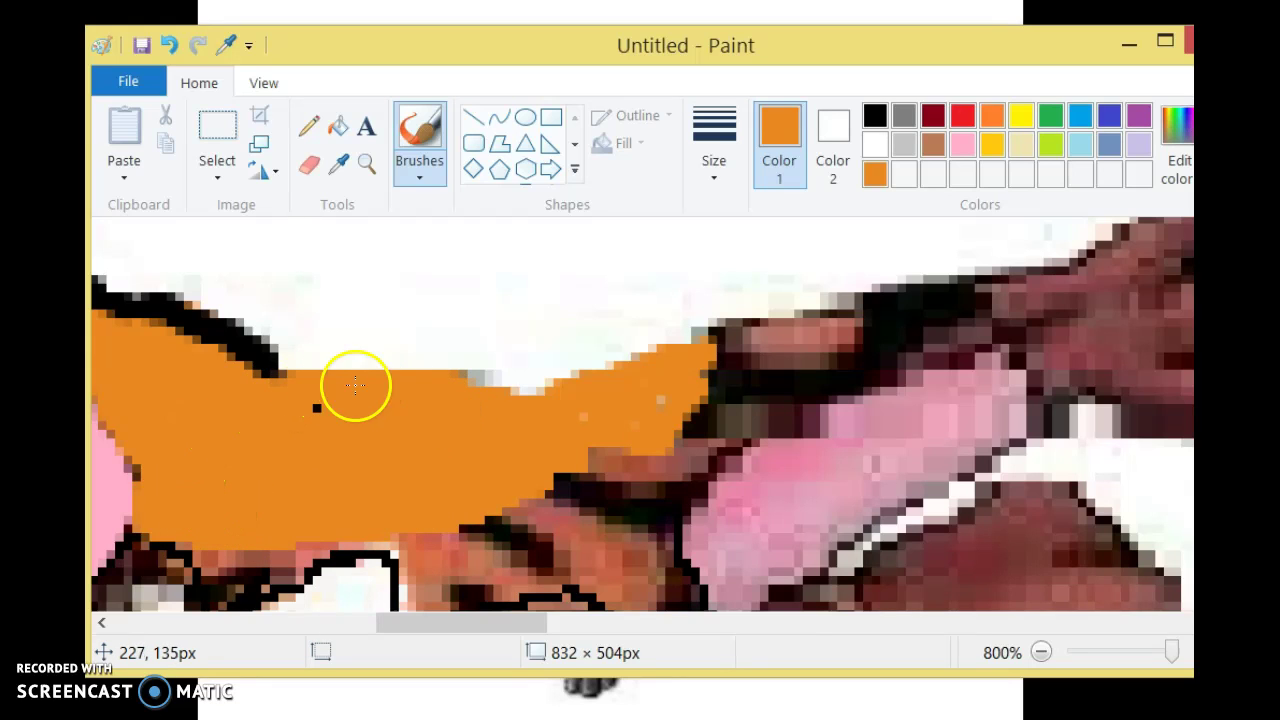
# Step: Extend the orange along the top of the head between the ears and out along the right ear's upper and inner edges
pyautogui.moveTo(595, 459)
pyautogui.mouseDown()
pyautogui.moveTo(693, 467)
pyautogui.moveTo(872, 354)
pyautogui.moveTo(927, 362)
pyautogui.moveTo(987, 340)
pyautogui.moveTo(1013, 345)
pyautogui.moveTo(1054, 390)
pyautogui.moveTo(1037, 404)
pyautogui.moveTo(1038, 430)
pyautogui.moveTo(1187, 436)
pyautogui.moveTo(1176, 405)
pyautogui.moveTo(1062, 403)
pyautogui.moveTo(1082, 412)
pyautogui.moveTo(1056, 415)
pyautogui.moveTo(1094, 385)
pyautogui.moveTo(1070, 294)
pyautogui.moveTo(1037, 270)
pyautogui.moveTo(707, 327)
pyautogui.moveTo(627, 407)
pyautogui.mouseUp()
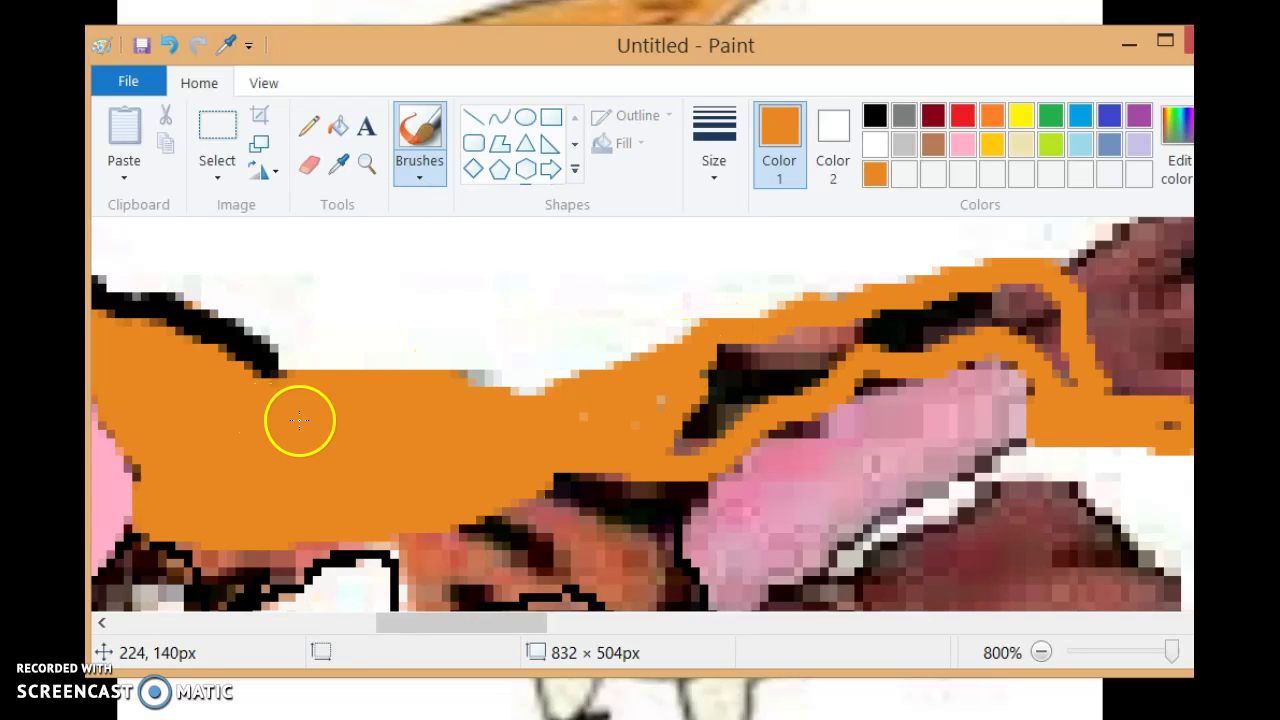
pyautogui.moveTo(473, 380)
pyautogui.mouseDown()
pyautogui.moveTo(534, 380)
pyautogui.moveTo(634, 349)
pyautogui.moveTo(628, 320)
pyautogui.mouseUp()
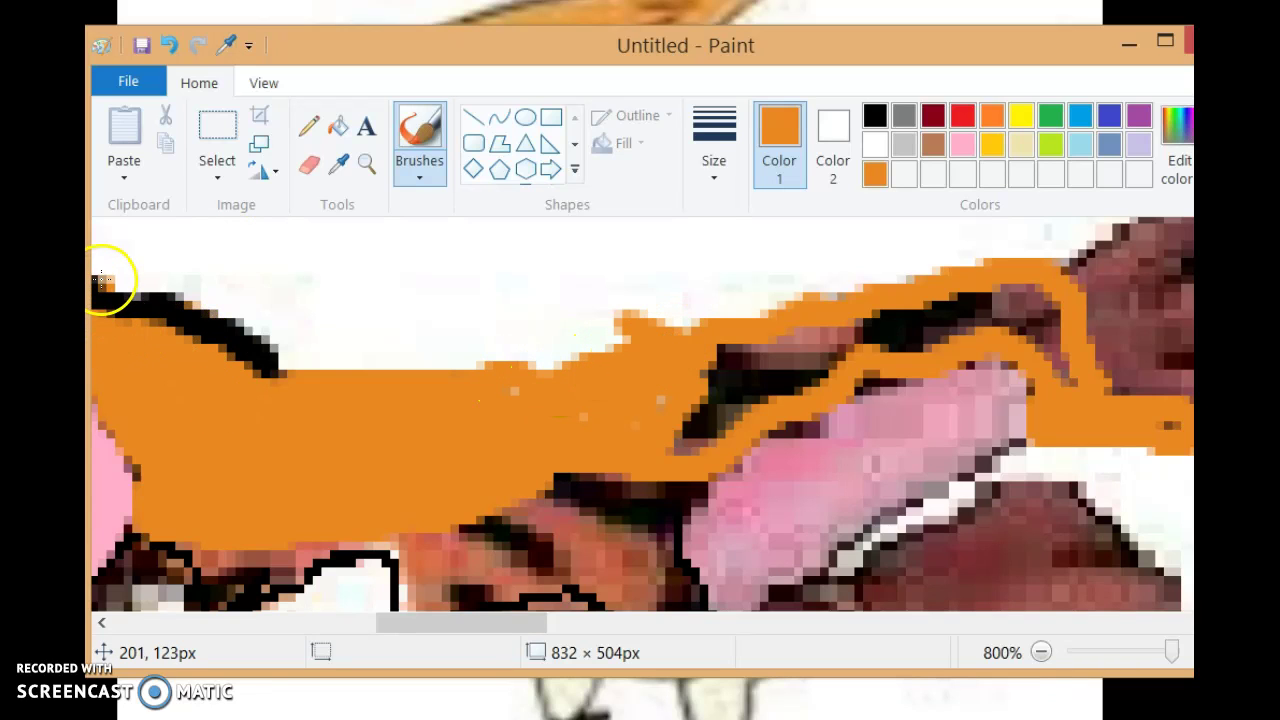
pyautogui.moveTo(100, 300)
pyautogui.mouseDown()
pyautogui.moveTo(131, 299)
pyautogui.moveTo(108, 312)
pyautogui.moveTo(158, 297)
pyautogui.moveTo(149, 315)
pyautogui.moveTo(180, 306)
pyautogui.moveTo(188, 334)
pyautogui.moveTo(214, 319)
pyautogui.moveTo(199, 334)
pyautogui.moveTo(210, 328)
pyautogui.moveTo(225, 363)
pyautogui.moveTo(230, 331)
pyautogui.moveTo(282, 360)
pyautogui.moveTo(257, 366)
pyautogui.moveTo(279, 370)
pyautogui.moveTo(320, 354)
pyautogui.moveTo(438, 350)
pyautogui.moveTo(542, 366)
pyautogui.moveTo(605, 343)
pyautogui.moveTo(676, 349)
pyautogui.moveTo(710, 318)
pyautogui.moveTo(766, 315)
pyautogui.moveTo(893, 273)
pyautogui.mouseUp()
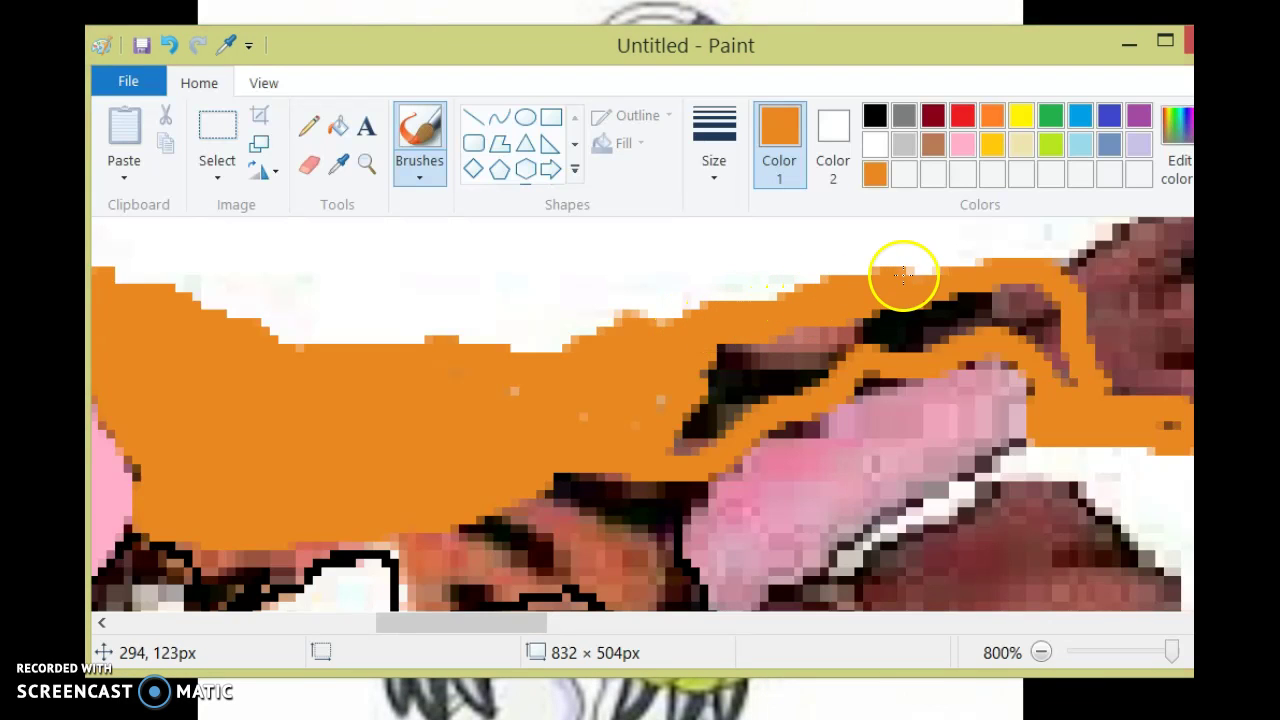
pyautogui.moveTo(1058, 270); pyautogui.dragTo(1082, 256)
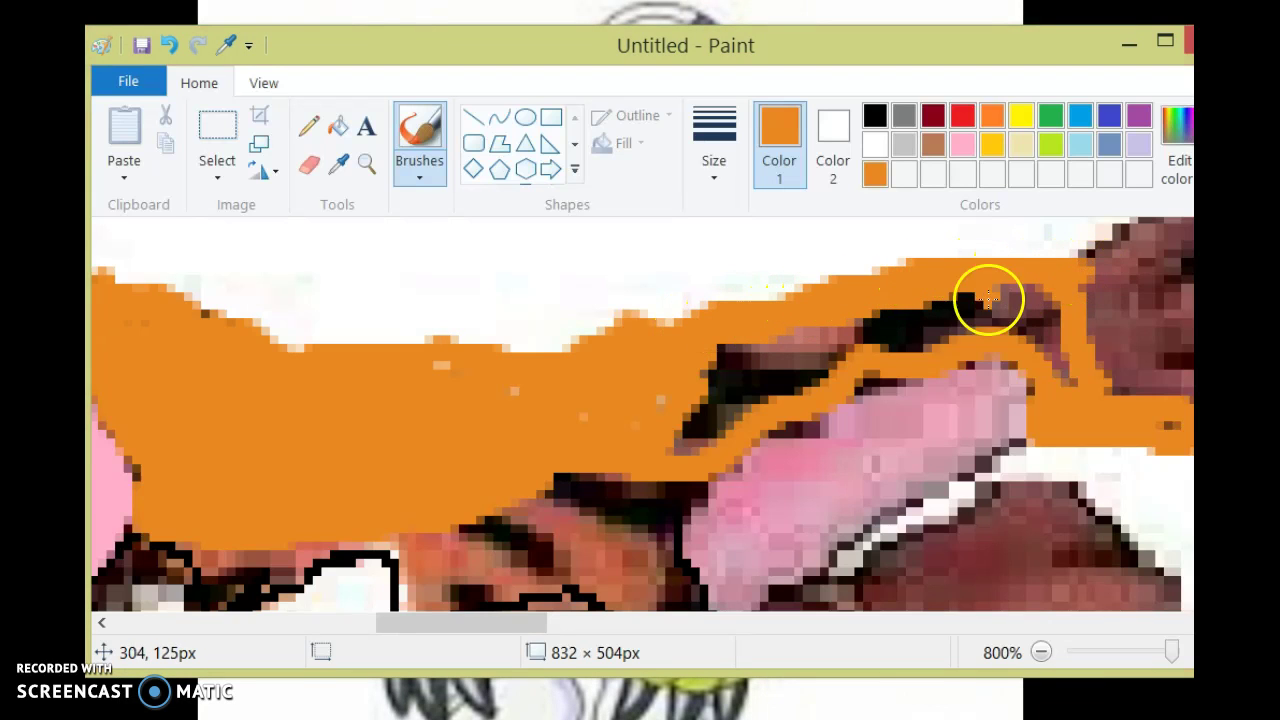
# Step: Brush a thick black outline along the top of the head and right ear, and along the left inner ear's edge beside the forehead
pyautogui.click(884, 117)
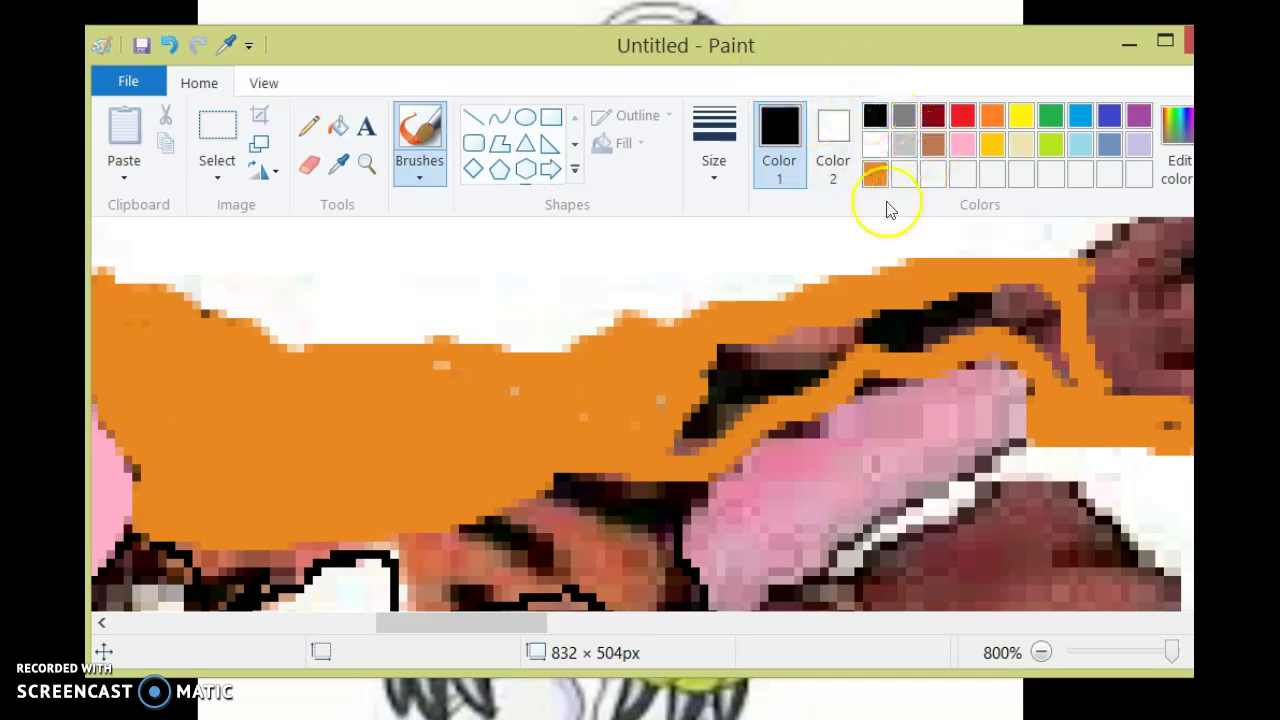
pyautogui.moveTo(1082, 254)
pyautogui.mouseDown()
pyautogui.moveTo(877, 277)
pyautogui.moveTo(623, 334)
pyautogui.moveTo(632, 320)
pyautogui.moveTo(494, 363)
pyautogui.moveTo(468, 347)
pyautogui.moveTo(286, 338)
pyautogui.moveTo(245, 350)
pyautogui.moveTo(240, 323)
pyautogui.moveTo(106, 278)
pyautogui.moveTo(140, 305)
pyautogui.mouseUp()
pyautogui.hotkey('ctrl', 'z')
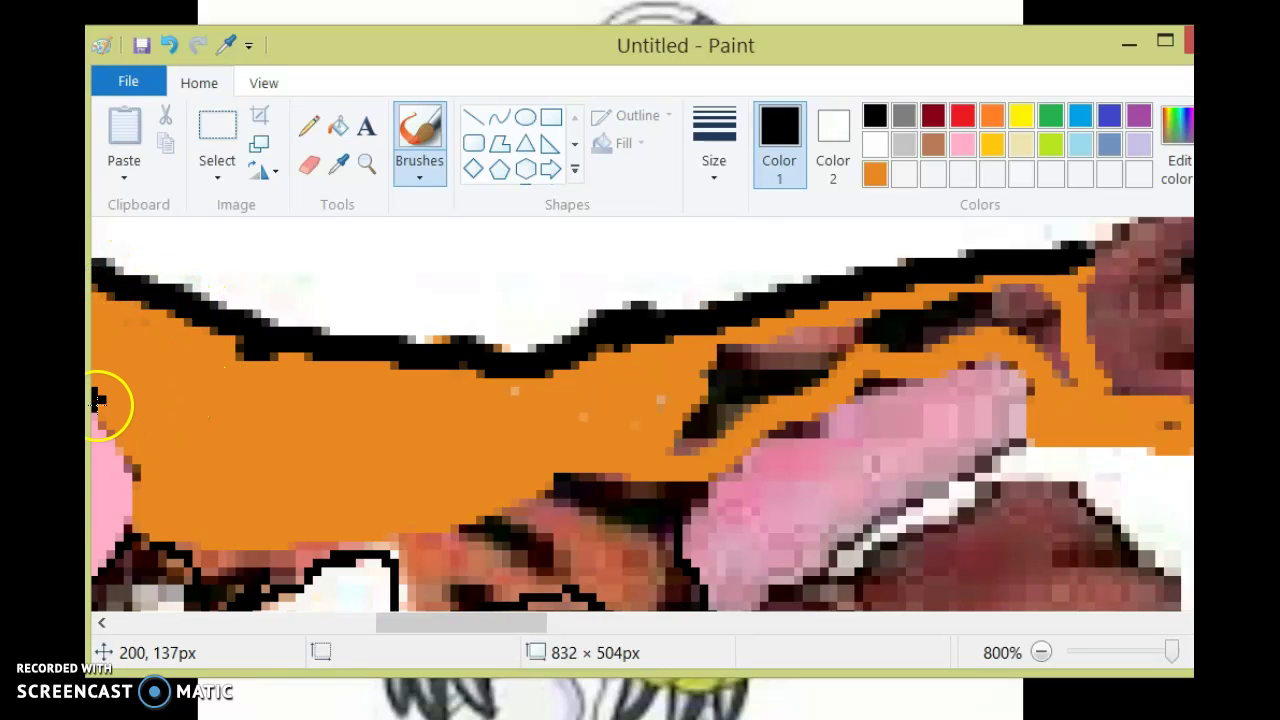
pyautogui.moveTo(106, 430)
pyautogui.mouseDown()
pyautogui.moveTo(135, 449)
pyautogui.moveTo(148, 496)
pyautogui.moveTo(136, 516)
pyautogui.moveTo(168, 528)
pyautogui.mouseUp()
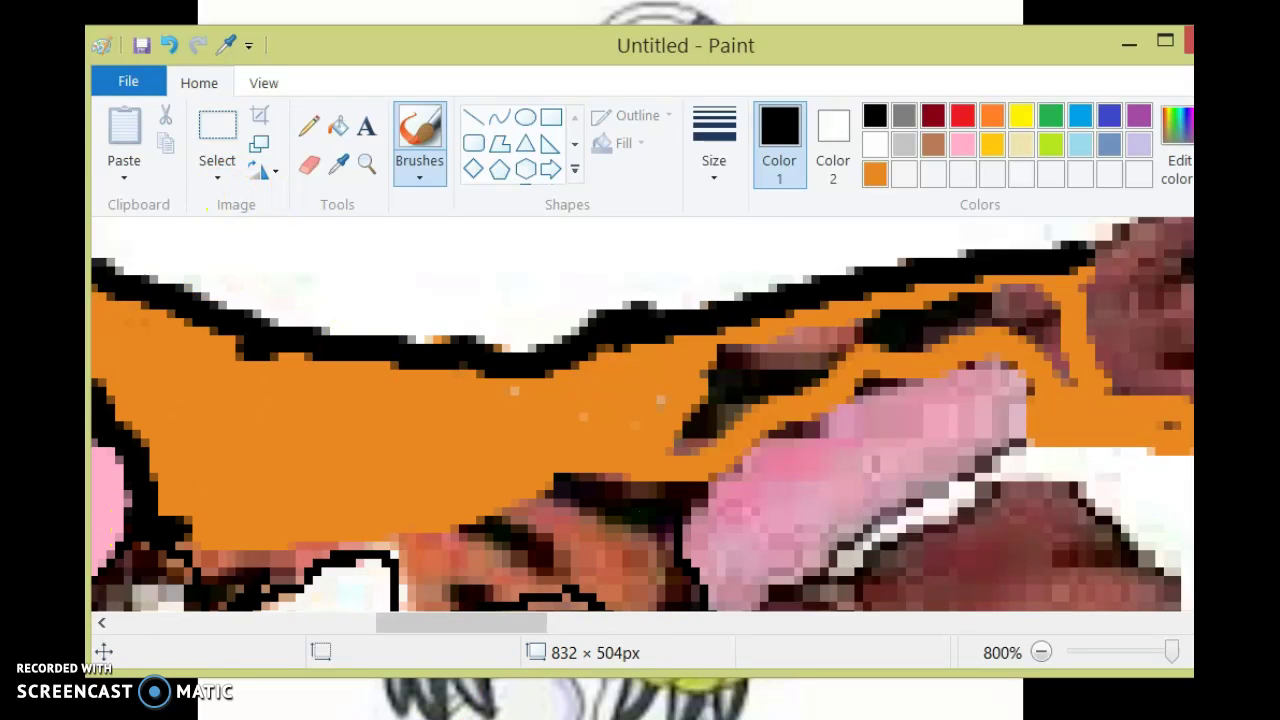
# Step: Outline the pointed tufts at the right ear's tip with a thick black line joined to the head outline
pyautogui.moveTo(391, 622); pyautogui.dragTo(491, 620)
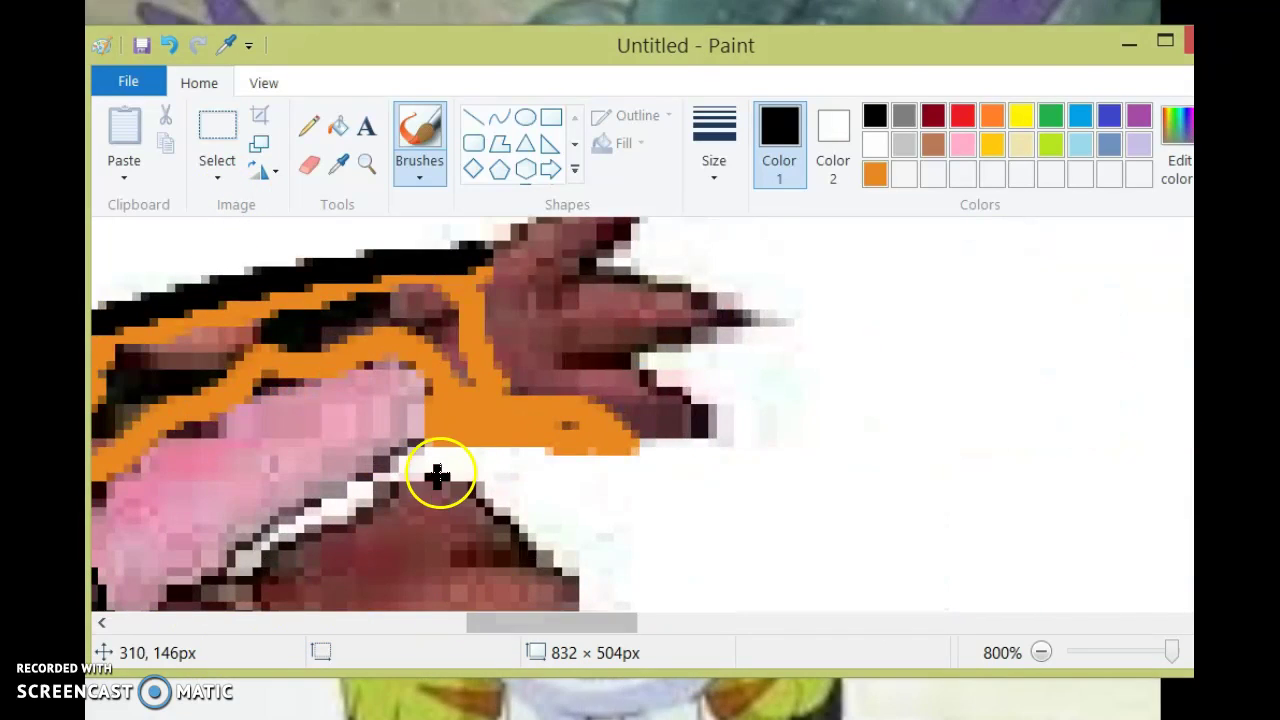
pyautogui.moveTo(412, 428)
pyautogui.mouseDown()
pyautogui.moveTo(548, 454)
pyautogui.moveTo(672, 444)
pyautogui.moveTo(710, 416)
pyautogui.moveTo(645, 357)
pyautogui.moveTo(791, 322)
pyautogui.moveTo(688, 276)
pyautogui.moveTo(584, 273)
pyautogui.moveTo(618, 314)
pyautogui.moveTo(634, 369)
pyautogui.moveTo(614, 454)
pyautogui.moveTo(628, 436)
pyautogui.moveTo(653, 400)
pyautogui.moveTo(642, 305)
pyautogui.moveTo(628, 304)
pyautogui.moveTo(585, 353)
pyautogui.moveTo(455, 448)
pyautogui.mouseUp()
pyautogui.scroll(3, 589, 271)
pyautogui.hotkey('ctrl', 'z')
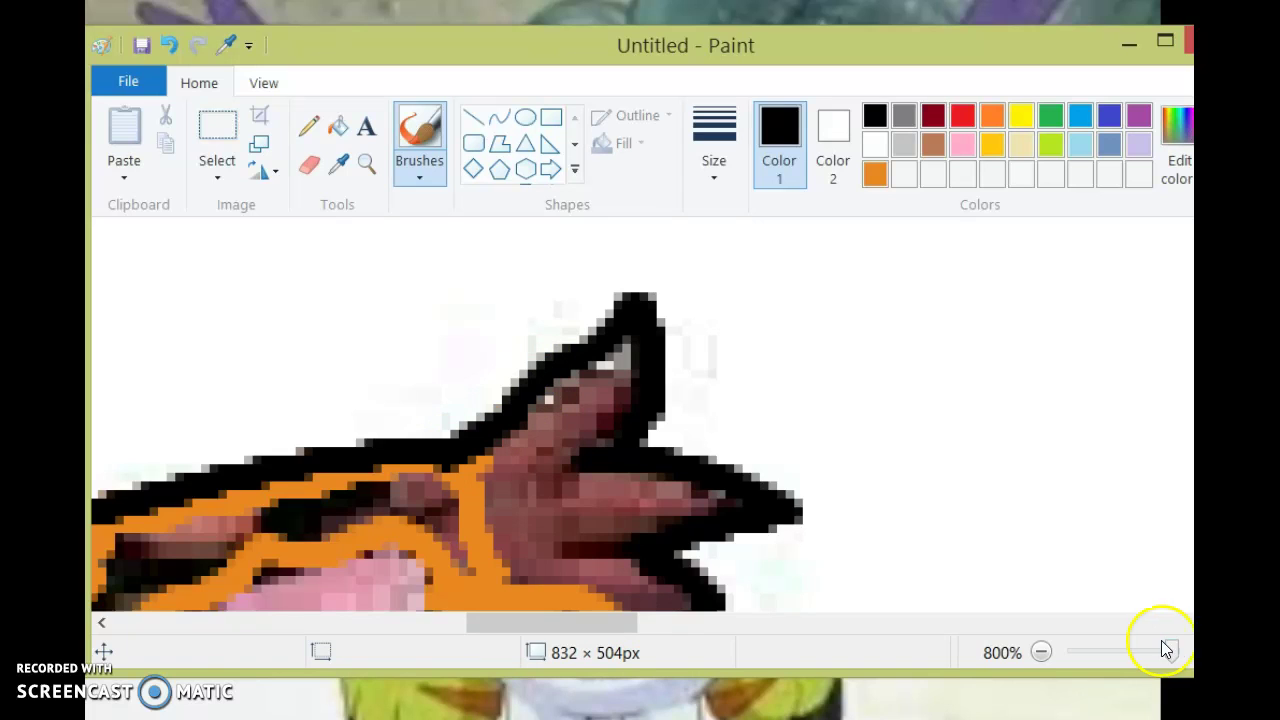
# Step: Thicken the black outline along the left ear's upper edge, closing the gap up to its tip and filling the specks
pyautogui.moveTo(1177, 655)
pyautogui.mouseDown()
pyautogui.moveTo(1114, 658)
pyautogui.moveTo(1150, 661)
pyautogui.moveTo(1131, 669)
pyautogui.moveTo(1166, 651)
pyautogui.moveTo(1131, 443)
pyautogui.mouseUp()
pyautogui.scroll(5, 1131, 443)
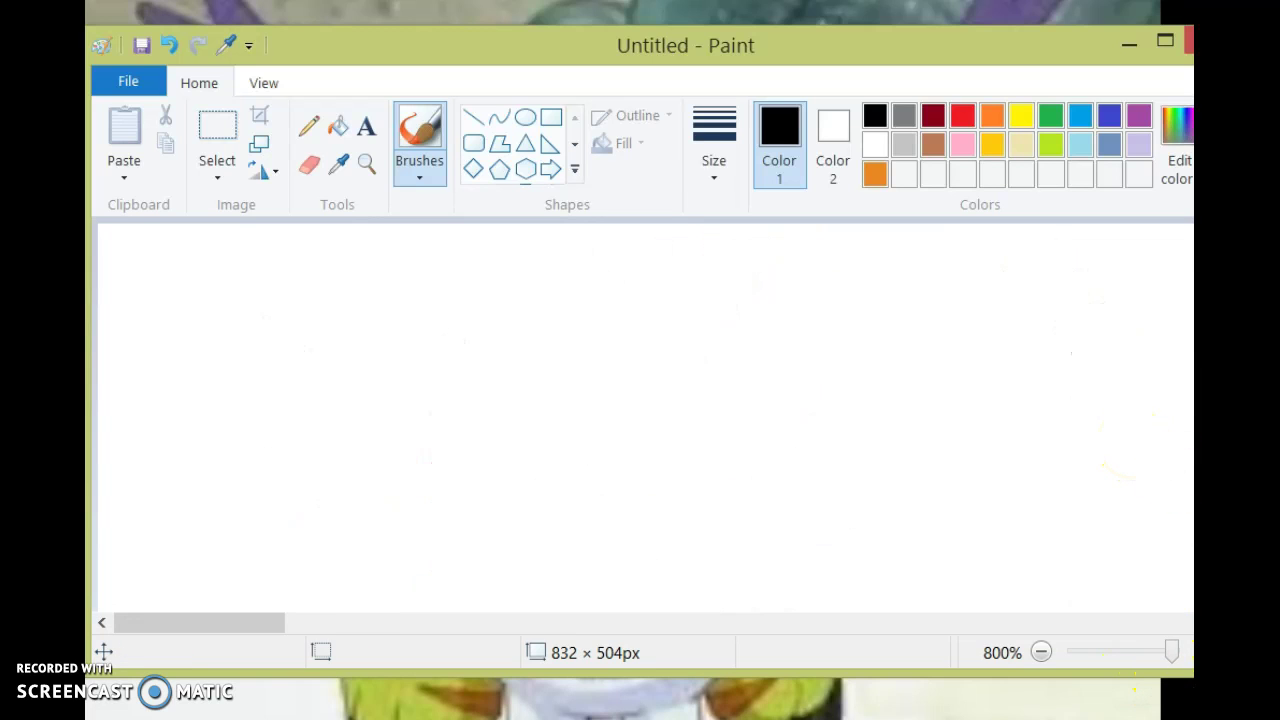
pyautogui.scroll(-10, 645, 415)
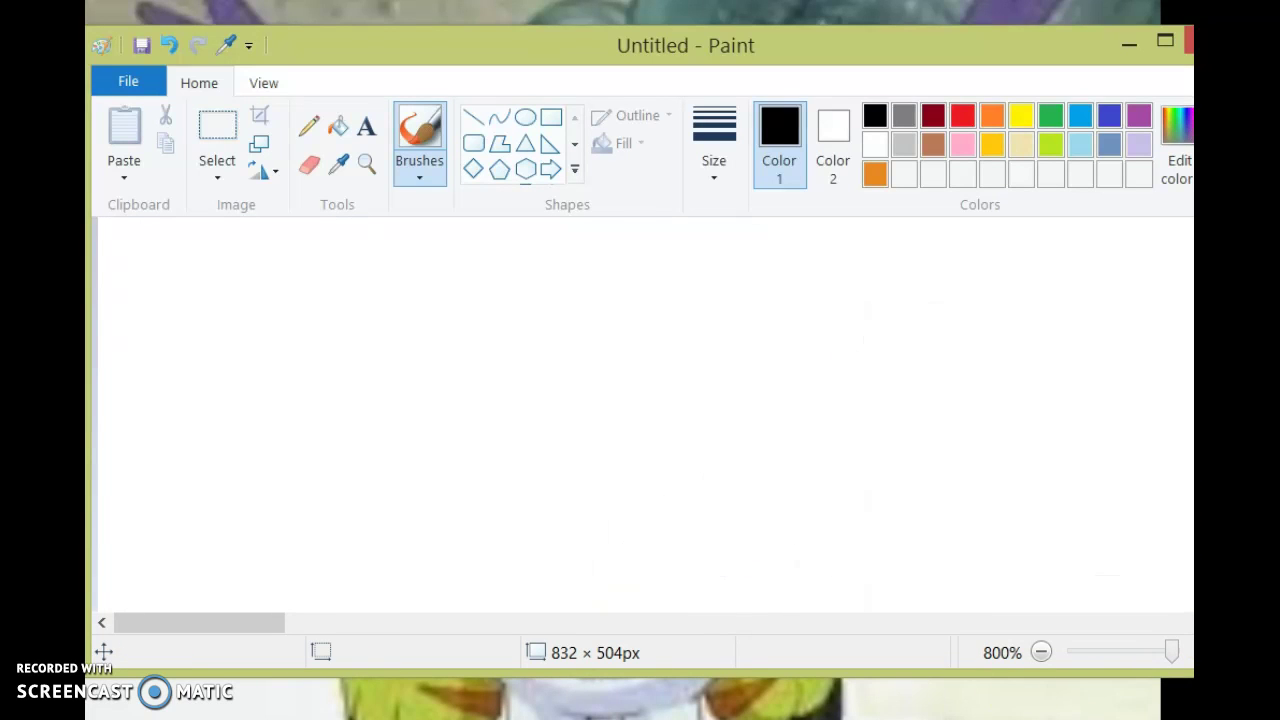
pyautogui.moveTo(196, 628); pyautogui.dragTo(381, 643)
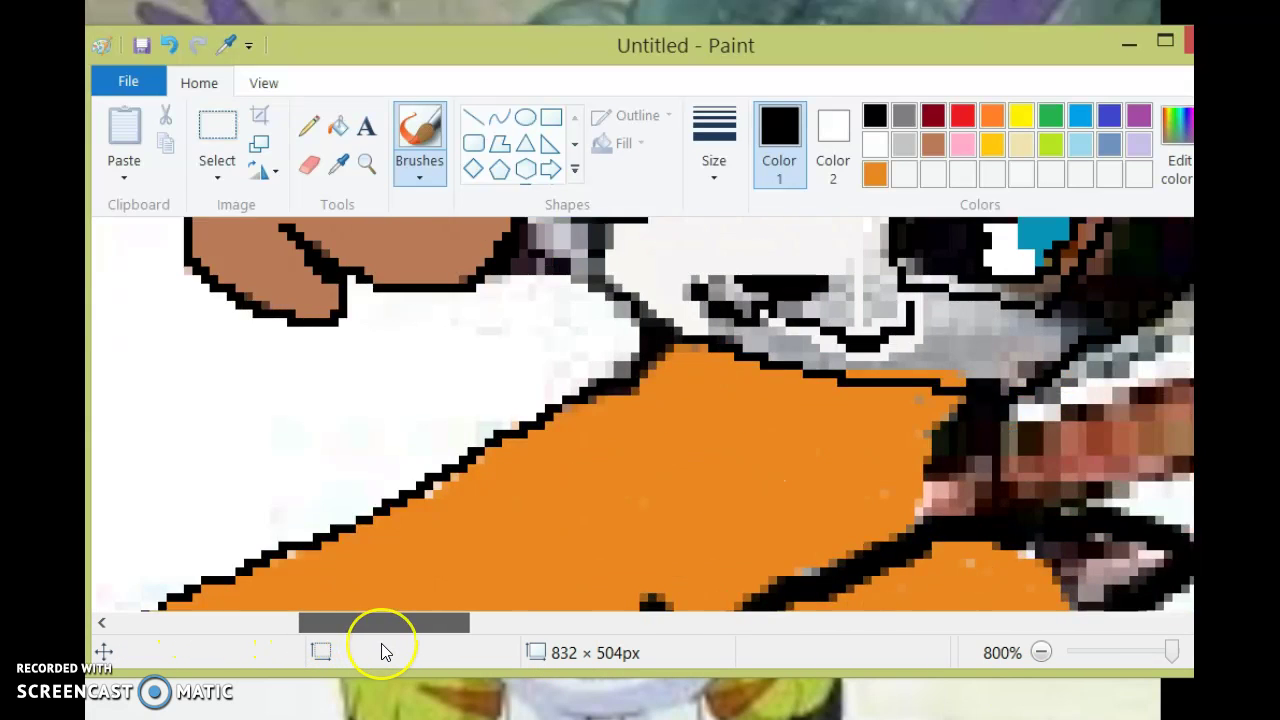
pyautogui.scroll(5, 381, 643)
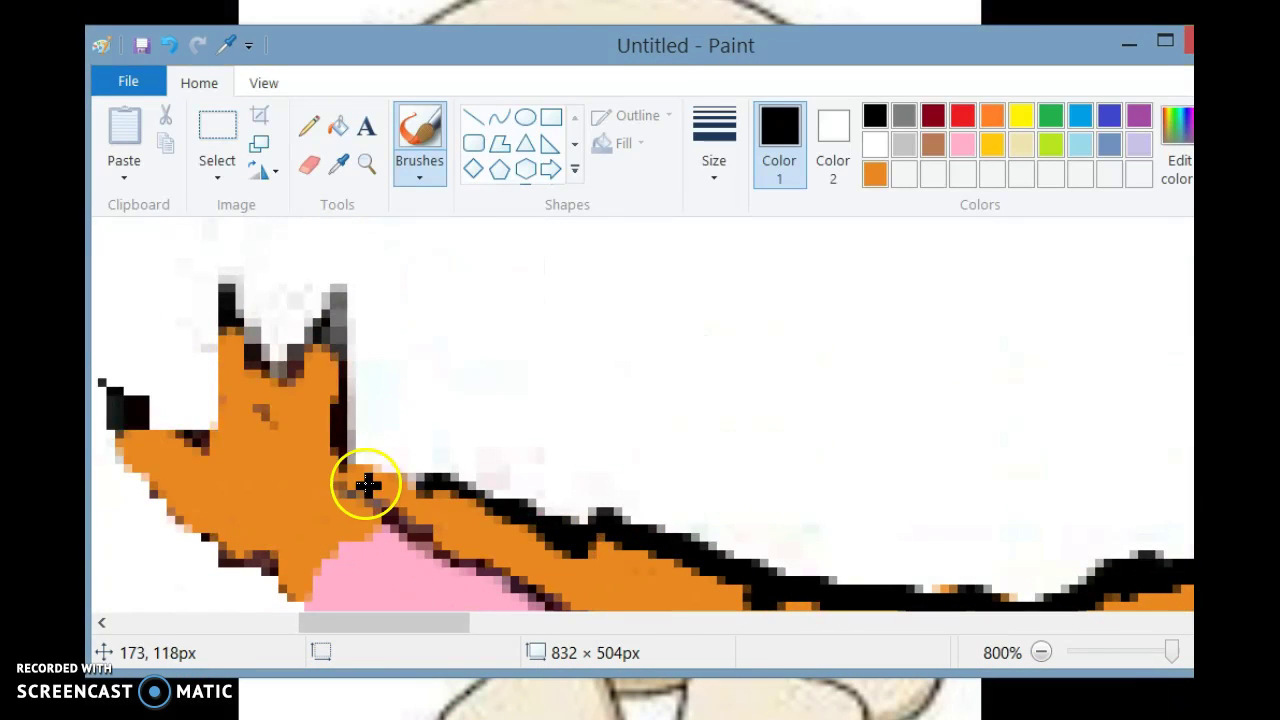
pyautogui.moveTo(369, 451)
pyautogui.mouseDown()
pyautogui.moveTo(483, 500)
pyautogui.moveTo(749, 563)
pyautogui.mouseUp()
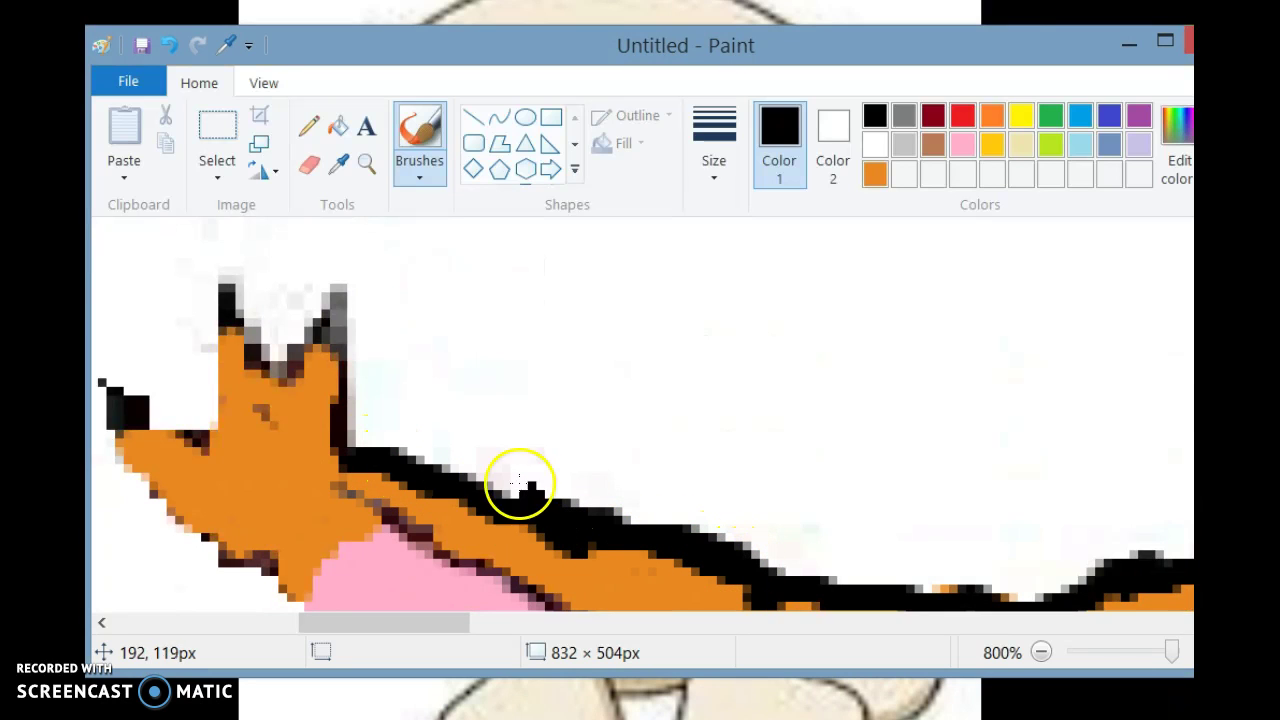
pyautogui.moveTo(378, 435)
pyautogui.mouseDown()
pyautogui.moveTo(478, 462)
pyautogui.moveTo(599, 531)
pyautogui.moveTo(709, 560)
pyautogui.mouseUp()
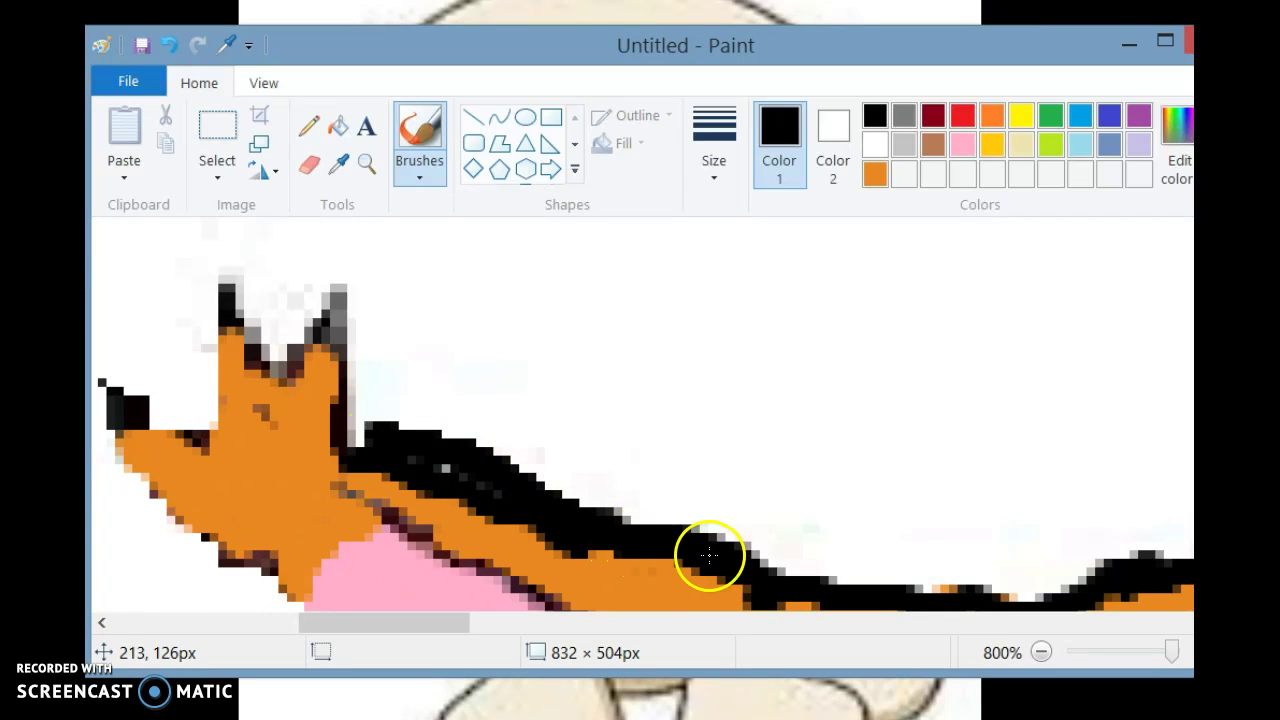
pyautogui.moveTo(420, 449); pyautogui.dragTo(511, 494)
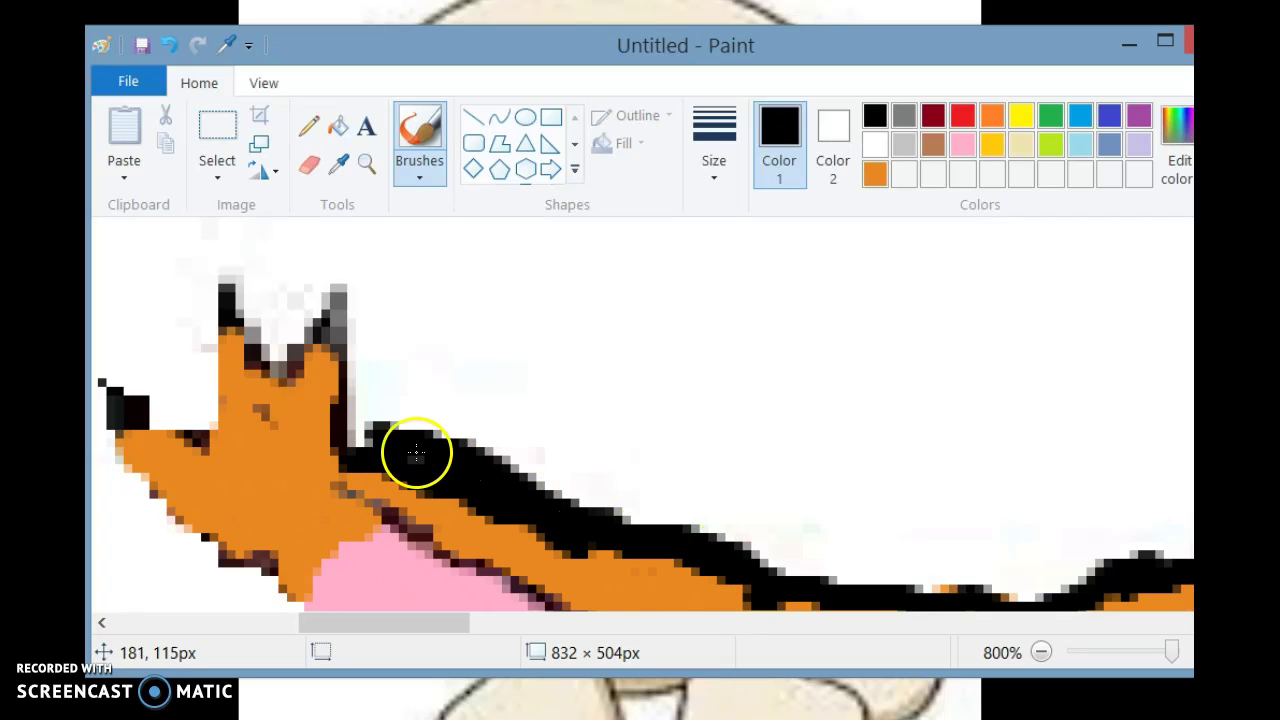
# Step: Outline the left ear's spiky tip in thick black and paint the white gap and dark marks inside it orange
pyautogui.moveTo(385, 430)
pyautogui.mouseDown()
pyautogui.moveTo(339, 428)
pyautogui.moveTo(339, 286)
pyautogui.moveTo(318, 352)
pyautogui.moveTo(275, 377)
pyautogui.moveTo(251, 373)
pyautogui.moveTo(224, 287)
pyautogui.moveTo(199, 393)
pyautogui.moveTo(113, 380)
pyautogui.moveTo(97, 391)
pyautogui.moveTo(133, 486)
pyautogui.moveTo(280, 597)
pyautogui.mouseUp()
pyautogui.hotkey('ctrl', 'z')
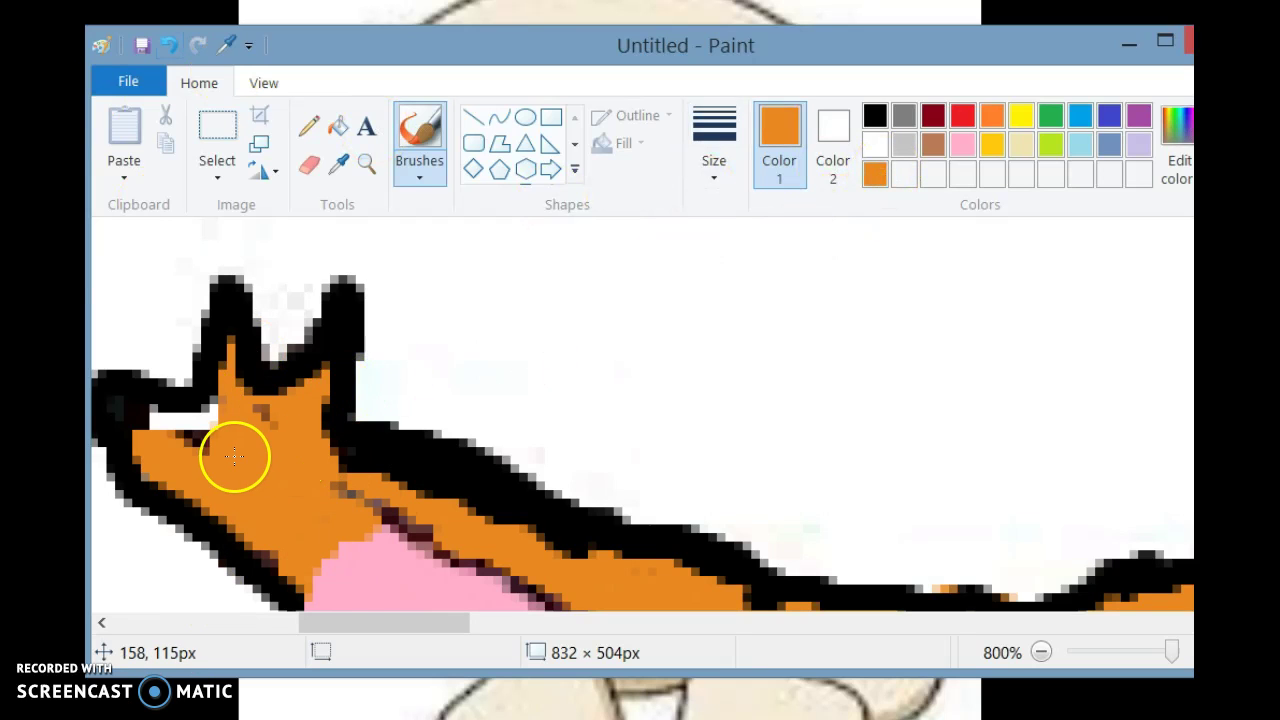
pyautogui.moveTo(162, 440)
pyautogui.mouseDown()
pyautogui.moveTo(193, 425)
pyautogui.moveTo(243, 391)
pyautogui.moveTo(287, 413)
pyautogui.moveTo(328, 470)
pyautogui.mouseUp()
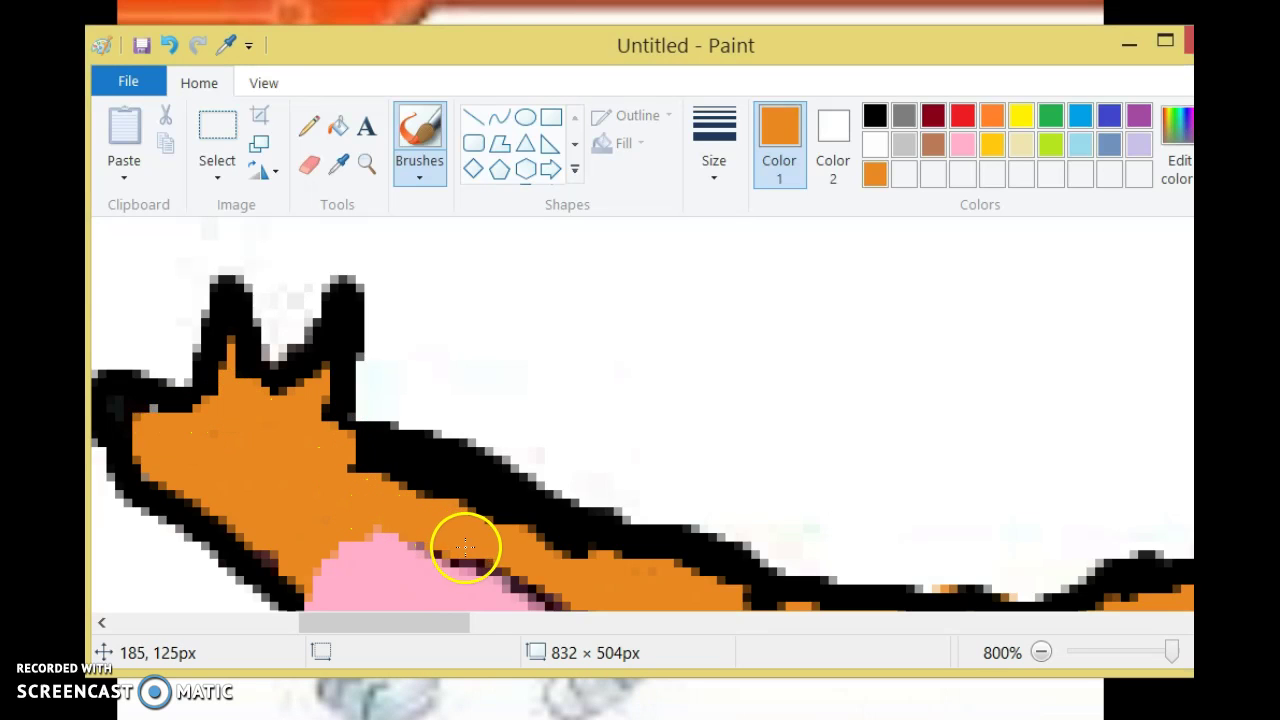
# Step: Brush a black outline around the left ear's pink inner area, along its upper edge and its outer side
pyautogui.scroll(-5, 652, 525)
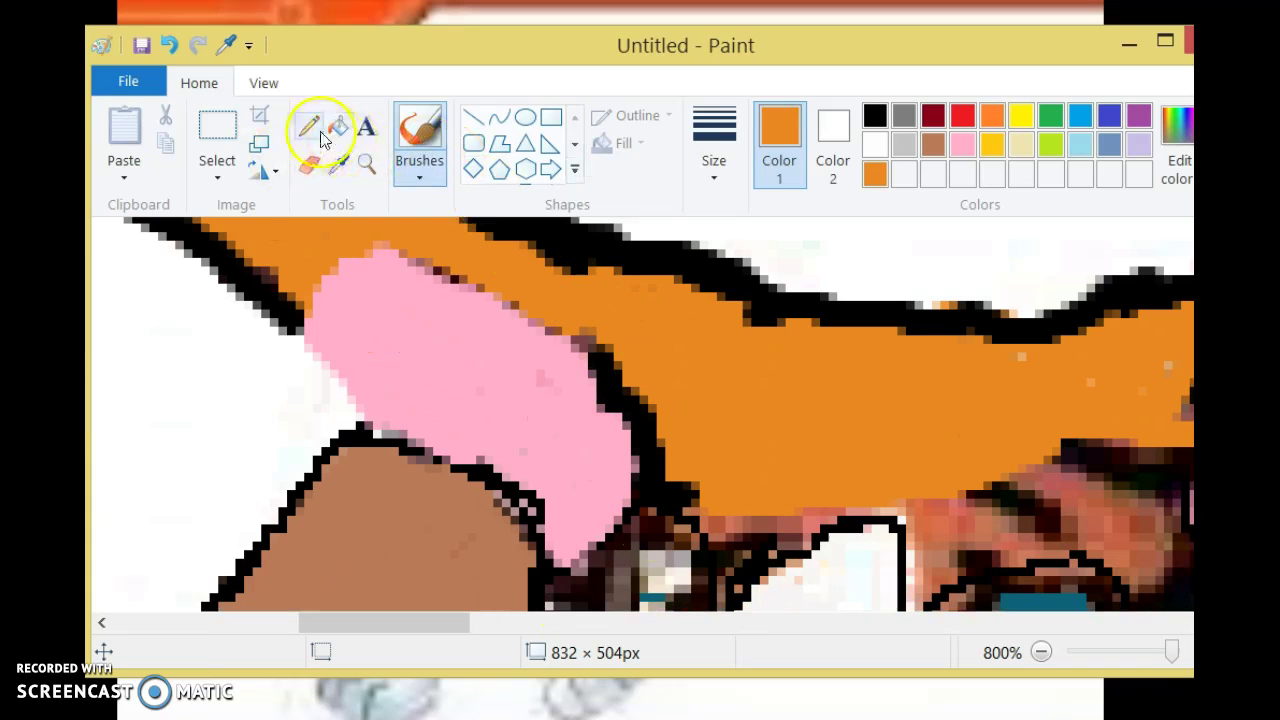
pyautogui.click(874, 118)
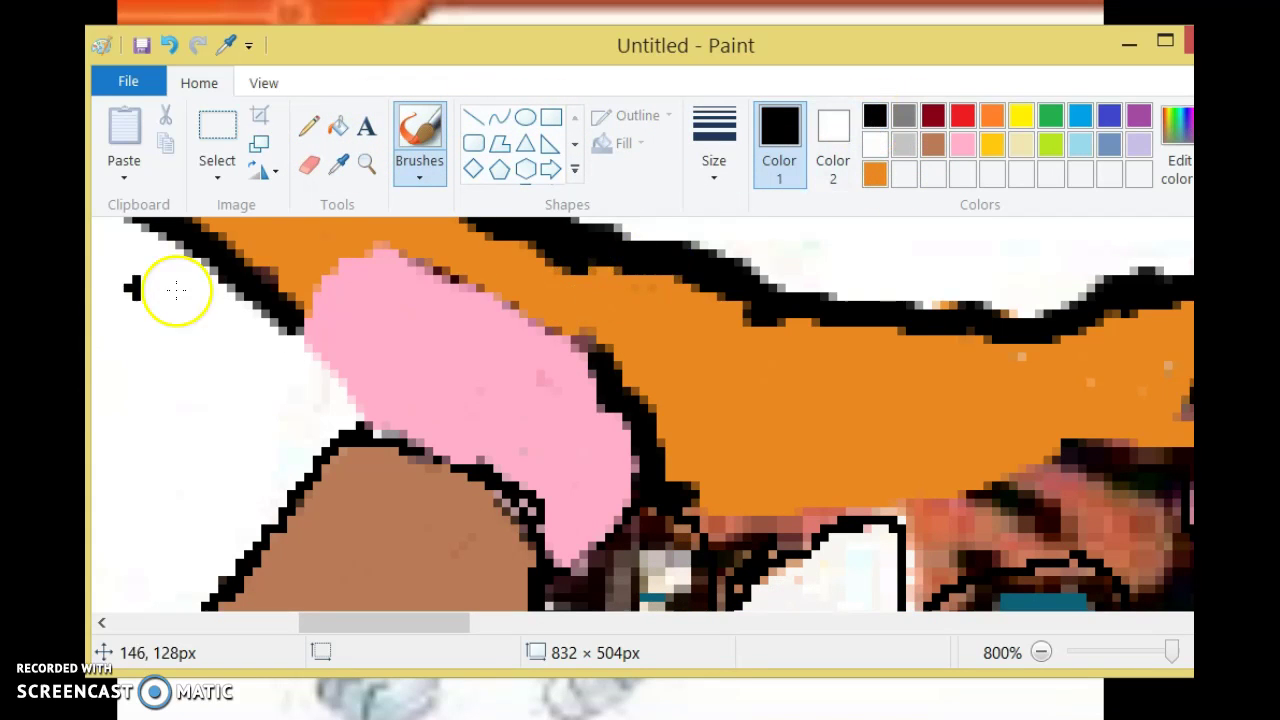
pyautogui.moveTo(305, 308)
pyautogui.mouseDown()
pyautogui.moveTo(335, 264)
pyautogui.moveTo(439, 263)
pyautogui.moveTo(571, 334)
pyautogui.mouseUp()
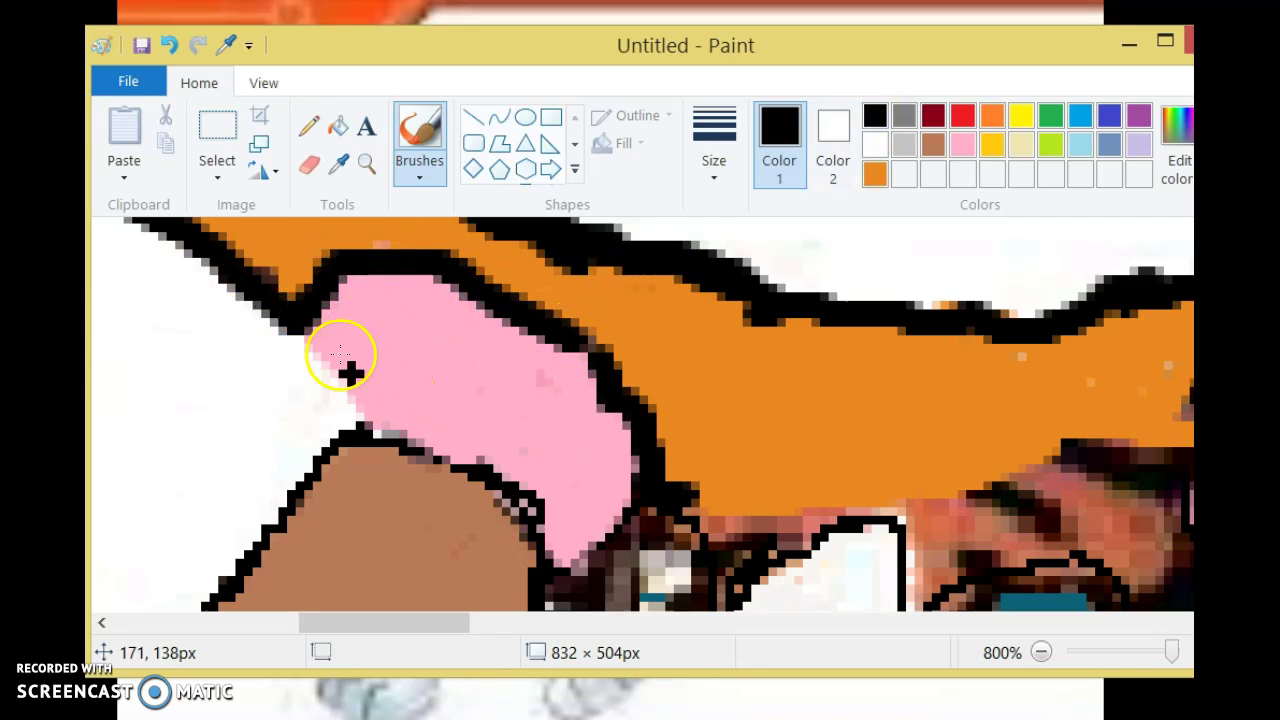
pyautogui.moveTo(303, 338); pyautogui.dragTo(357, 400)
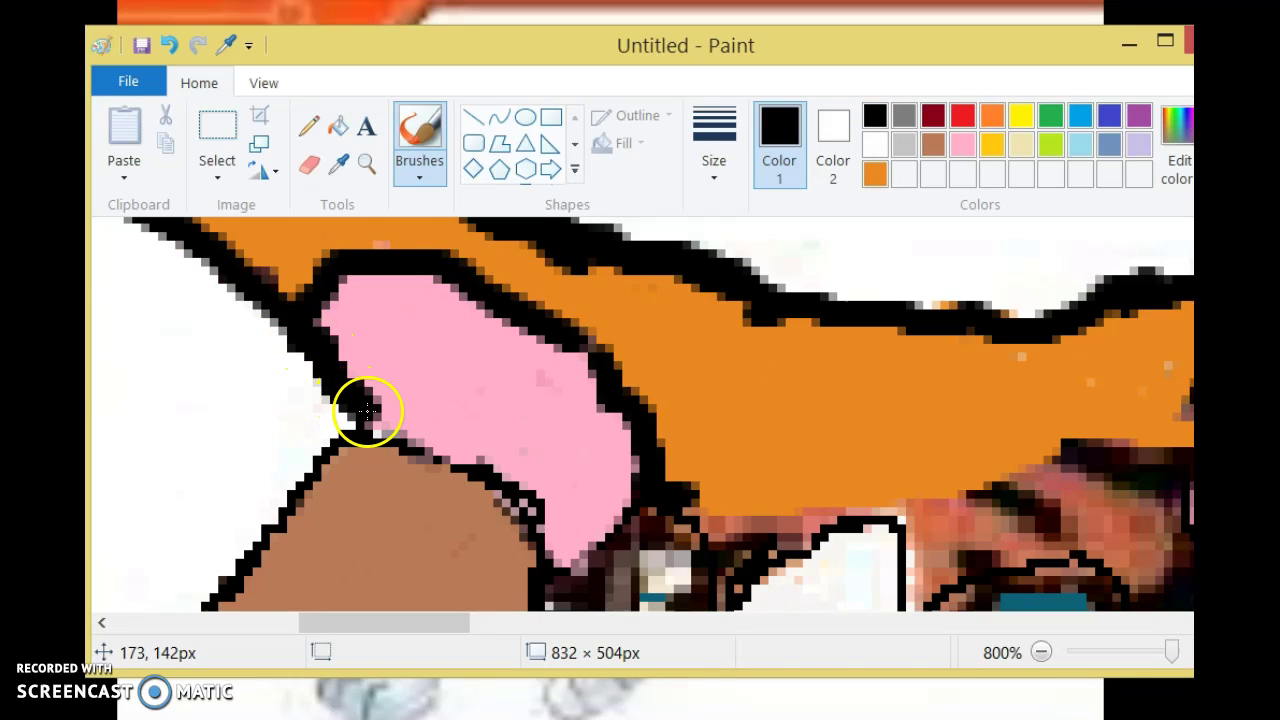
# Step: Sample the darker orange from a stripe on the yellow-green character as Color 1 for shading the striped character's paw
pyautogui.scroll(-1, 497, 490)
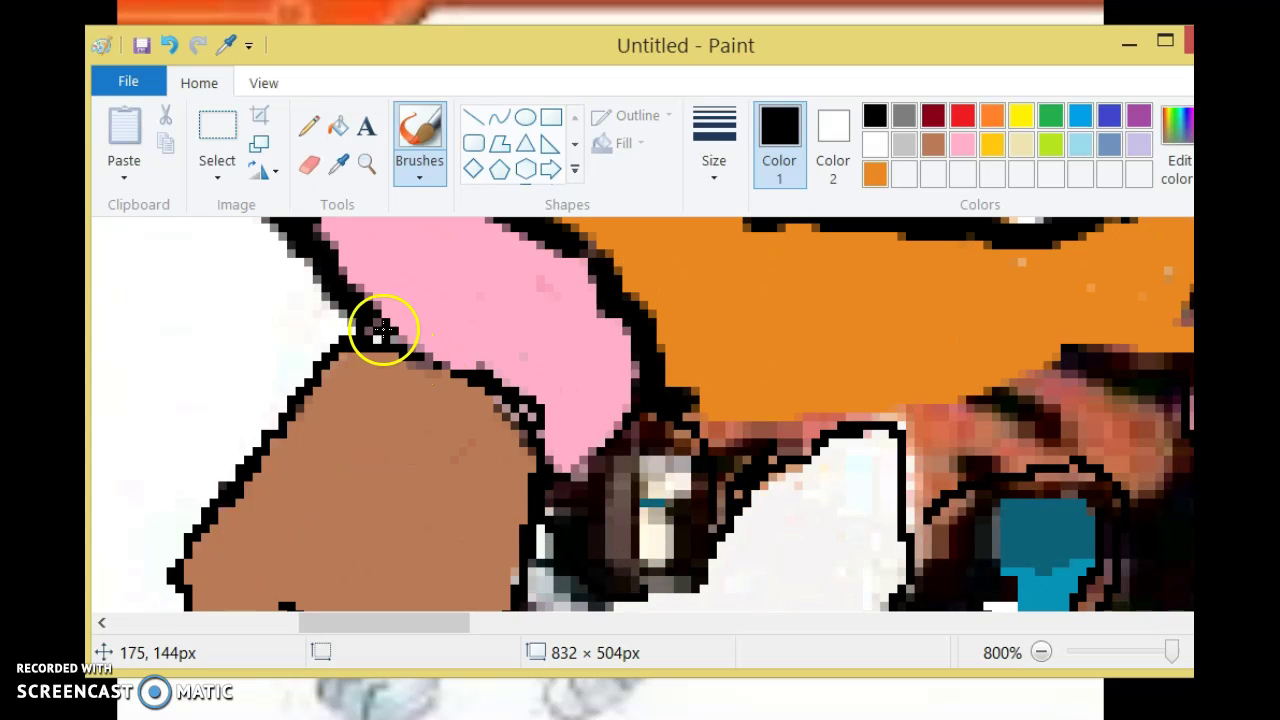
pyautogui.moveTo(337, 624); pyautogui.dragTo(728, 571)
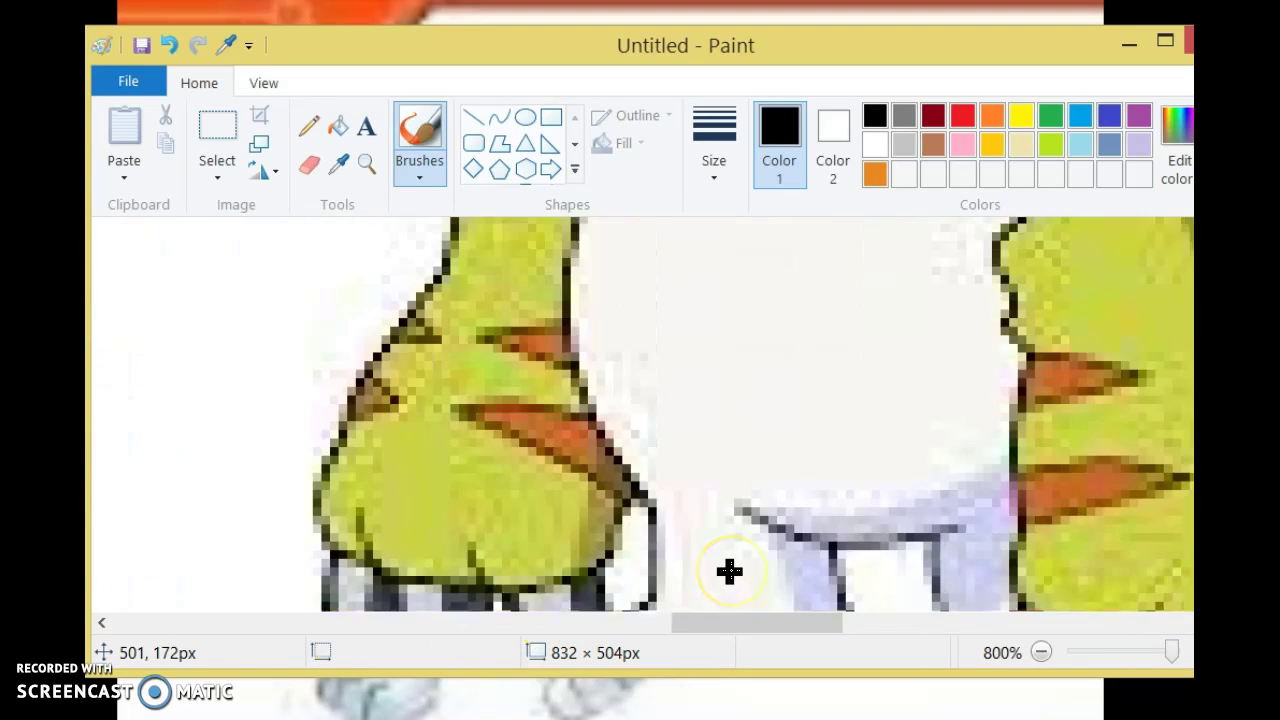
pyautogui.click(340, 165)
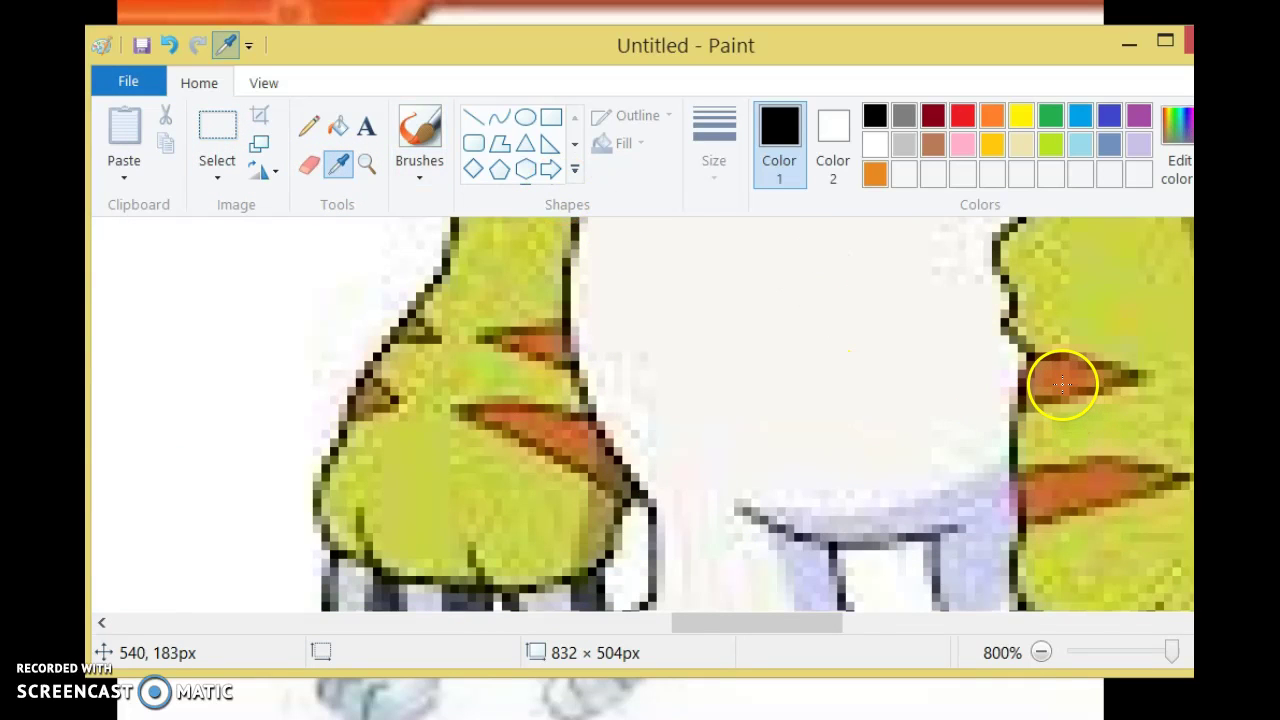
pyautogui.click(1062, 384)
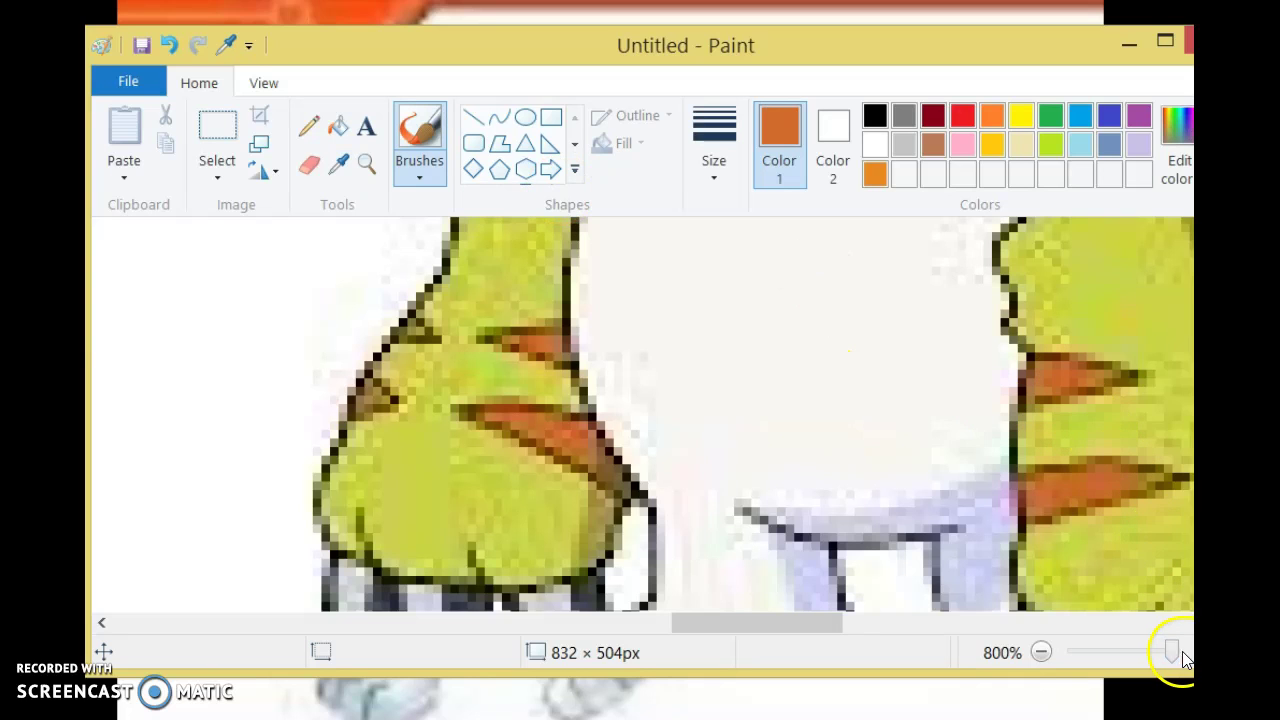
pyautogui.moveTo(1173, 655)
pyautogui.mouseDown()
pyautogui.moveTo(1115, 660)
pyautogui.moveTo(1166, 657)
pyautogui.mouseUp()
pyautogui.scroll(1, 1116, 459)
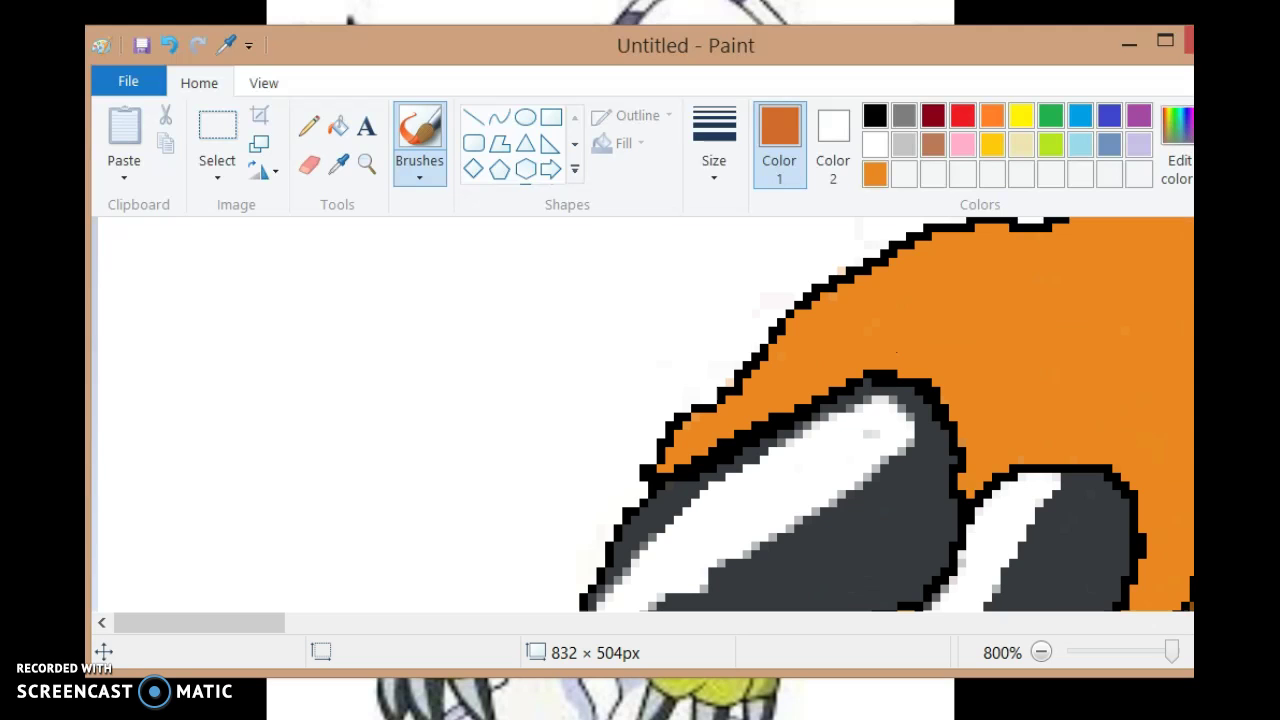
pyautogui.moveTo(263, 622); pyautogui.dragTo(341, 622)
pyautogui.moveTo(548, 342)
pyautogui.mouseDown()
pyautogui.moveTo(689, 326)
pyautogui.moveTo(757, 292)
pyautogui.mouseUp()
pyautogui.click(180, 54)
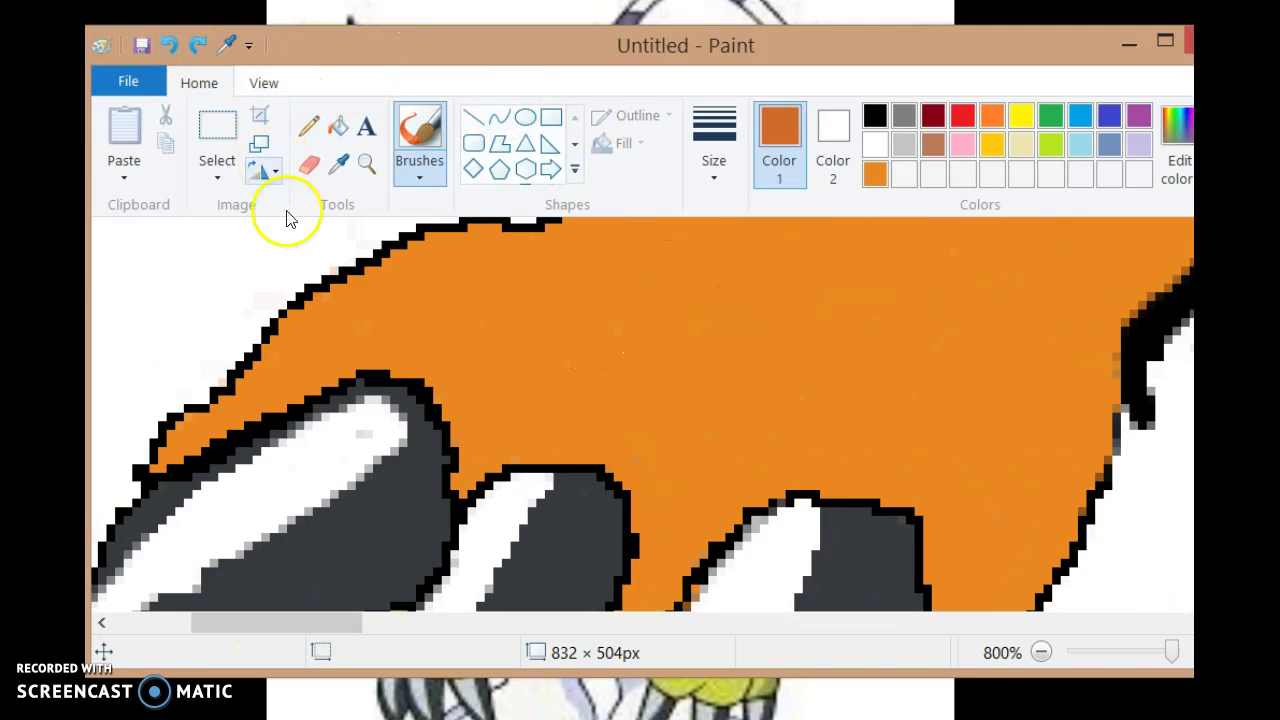
pyautogui.click(297, 364)
pyautogui.moveTo(297, 364)
pyautogui.mouseDown()
pyautogui.moveTo(517, 323)
pyautogui.moveTo(417, 369)
pyautogui.moveTo(517, 323)
pyautogui.moveTo(567, 347)
pyautogui.mouseUp()
pyautogui.moveTo(470, 381); pyautogui.dragTo(831, 269)
pyautogui.moveTo(505, 430)
pyautogui.mouseDown()
pyautogui.moveTo(853, 398)
pyautogui.moveTo(1040, 335)
pyautogui.mouseUp()
pyautogui.moveTo(686, 509); pyautogui.dragTo(865, 288)
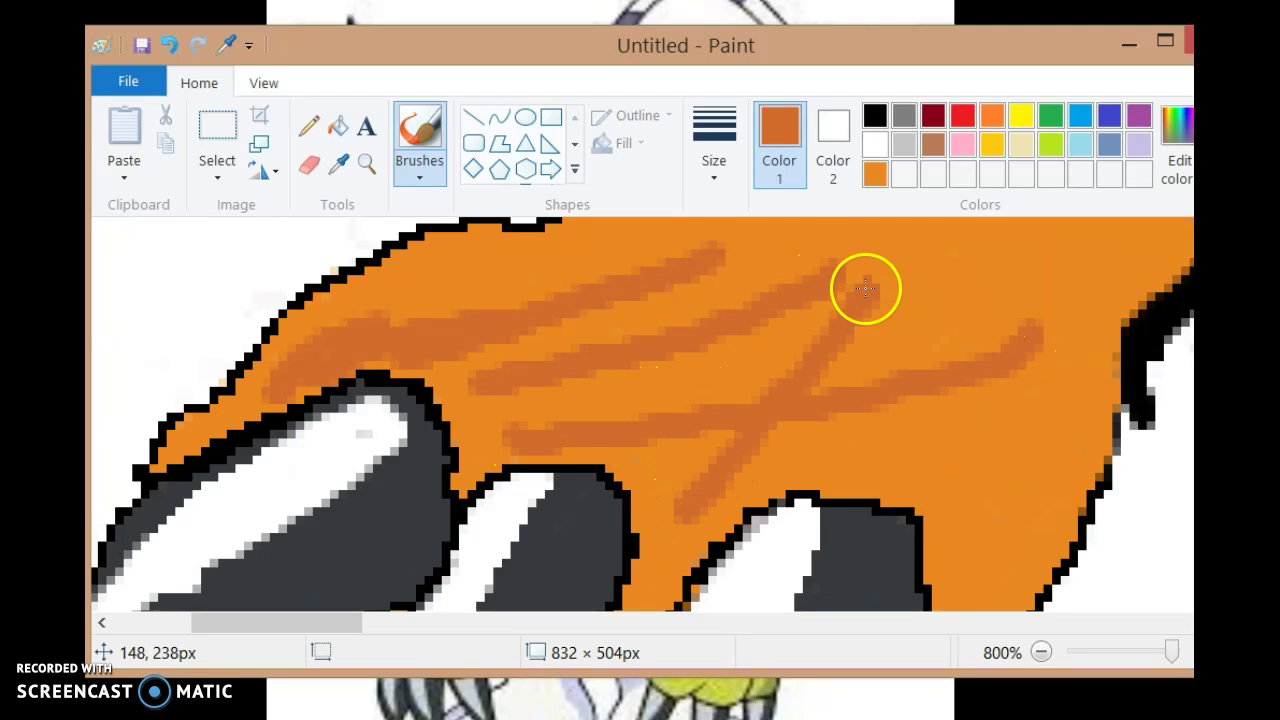
pyautogui.click(168, 45)
pyautogui.click(168, 45)
pyautogui.click(168, 45)
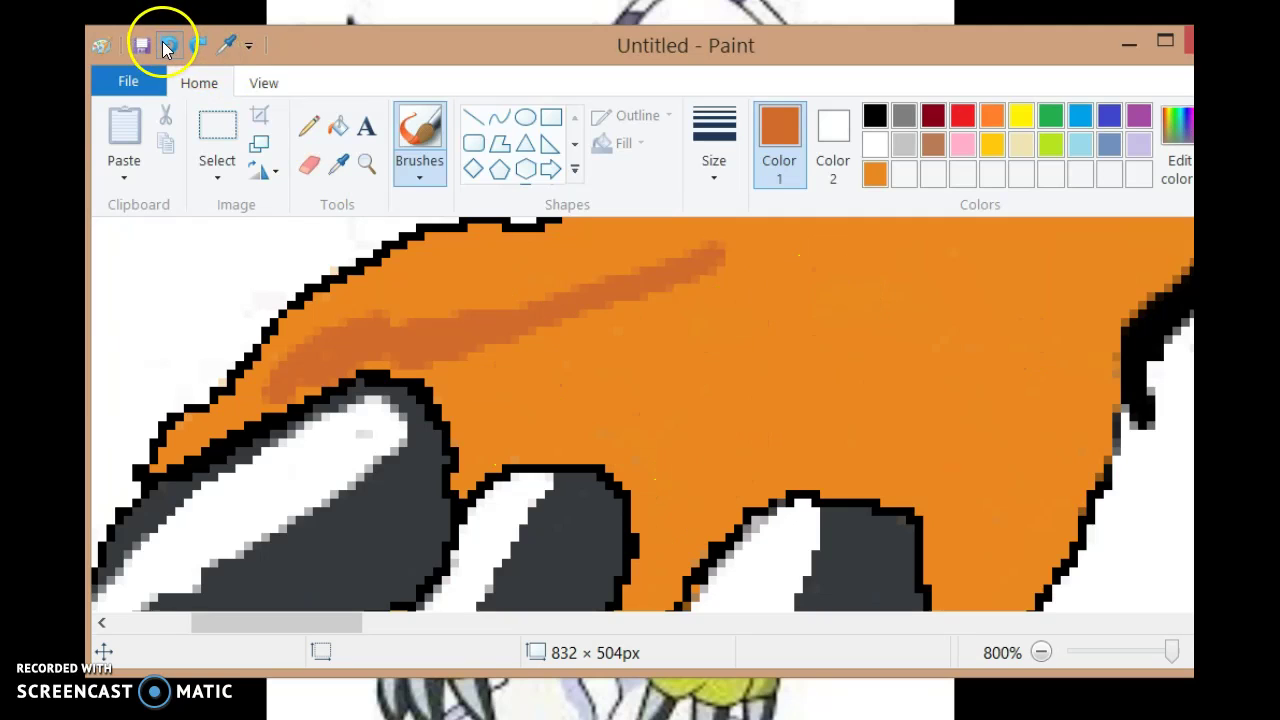
pyautogui.click(168, 45)
pyautogui.click(168, 45)
pyautogui.click(168, 45)
# Step: Brush a darker orange shading band along the paw's edges, around the tops of the claws and up both sides
pyautogui.moveTo(293, 358)
pyautogui.mouseDown()
pyautogui.moveTo(383, 340)
pyautogui.moveTo(437, 363)
pyautogui.moveTo(474, 467)
pyautogui.mouseUp()
pyautogui.moveTo(499, 451)
pyautogui.mouseDown()
pyautogui.moveTo(625, 469)
pyautogui.moveTo(647, 536)
pyautogui.moveTo(640, 596)
pyautogui.moveTo(659, 604)
pyautogui.moveTo(730, 504)
pyautogui.moveTo(862, 496)
pyautogui.moveTo(921, 541)
pyautogui.moveTo(958, 612)
pyautogui.moveTo(989, 609)
pyautogui.moveTo(1021, 596)
pyautogui.moveTo(1040, 560)
pyautogui.moveTo(1080, 372)
pyautogui.mouseUp()
pyautogui.moveTo(1093, 419)
pyautogui.mouseDown()
pyautogui.moveTo(1094, 465)
pyautogui.moveTo(1060, 550)
pyautogui.moveTo(985, 575)
pyautogui.moveTo(944, 565)
pyautogui.moveTo(971, 576)
pyautogui.moveTo(966, 601)
pyautogui.moveTo(947, 541)
pyautogui.moveTo(893, 499)
pyautogui.moveTo(813, 475)
pyautogui.moveTo(768, 496)
pyautogui.moveTo(666, 493)
pyautogui.moveTo(623, 444)
pyautogui.moveTo(414, 344)
pyautogui.moveTo(234, 410)
pyautogui.moveTo(162, 456)
pyautogui.moveTo(318, 313)
pyautogui.moveTo(377, 278)
pyautogui.moveTo(453, 237)
pyautogui.moveTo(590, 231)
pyautogui.mouseUp()
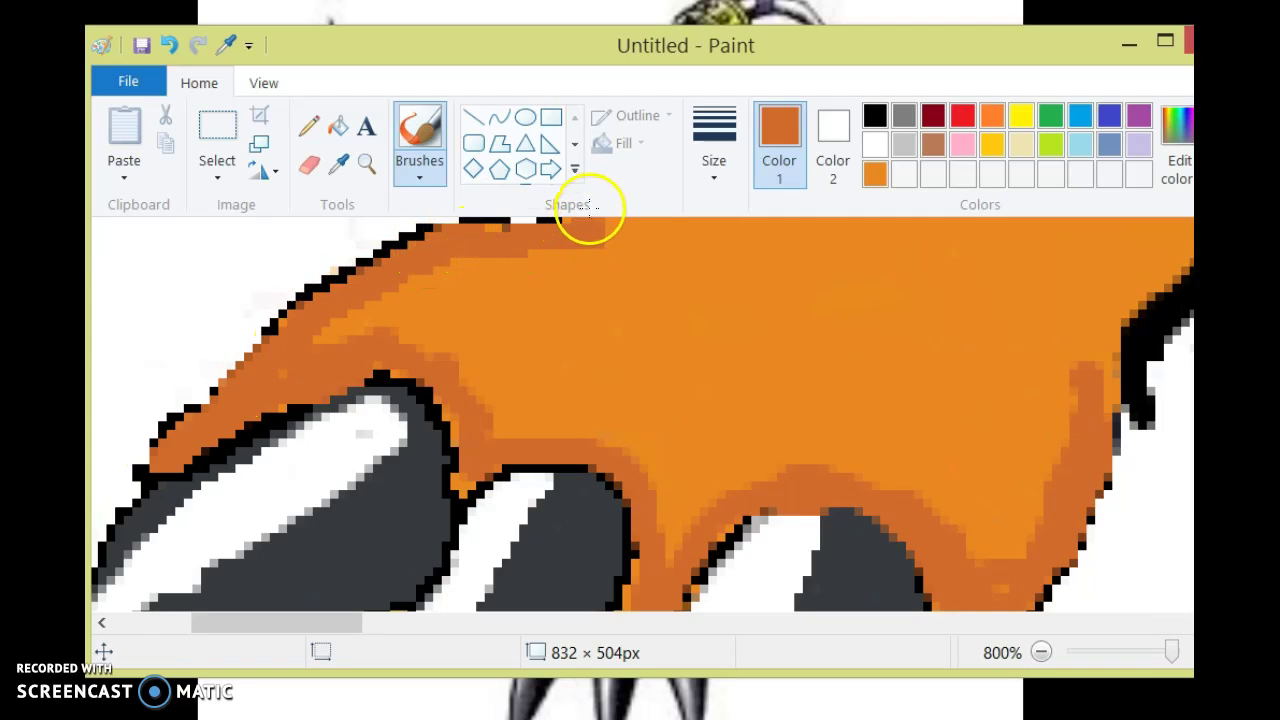
# Step: Continue the darker orange shading along the arm's upper outline and fill it in solidly above the first claw
pyautogui.scroll(3, 623, 226)
pyautogui.moveTo(700, 371)
pyautogui.mouseDown()
pyautogui.moveTo(611, 414)
pyautogui.moveTo(795, 366)
pyautogui.moveTo(695, 363)
pyautogui.moveTo(459, 398)
pyautogui.moveTo(408, 495)
pyautogui.moveTo(349, 528)
pyautogui.moveTo(315, 528)
pyautogui.moveTo(420, 478)
pyautogui.moveTo(391, 495)
pyautogui.moveTo(392, 523)
pyautogui.moveTo(434, 533)
pyautogui.moveTo(455, 564)
pyautogui.moveTo(508, 575)
pyautogui.moveTo(461, 548)
pyautogui.moveTo(449, 504)
pyautogui.moveTo(514, 594)
pyautogui.moveTo(519, 635)
pyautogui.mouseUp()
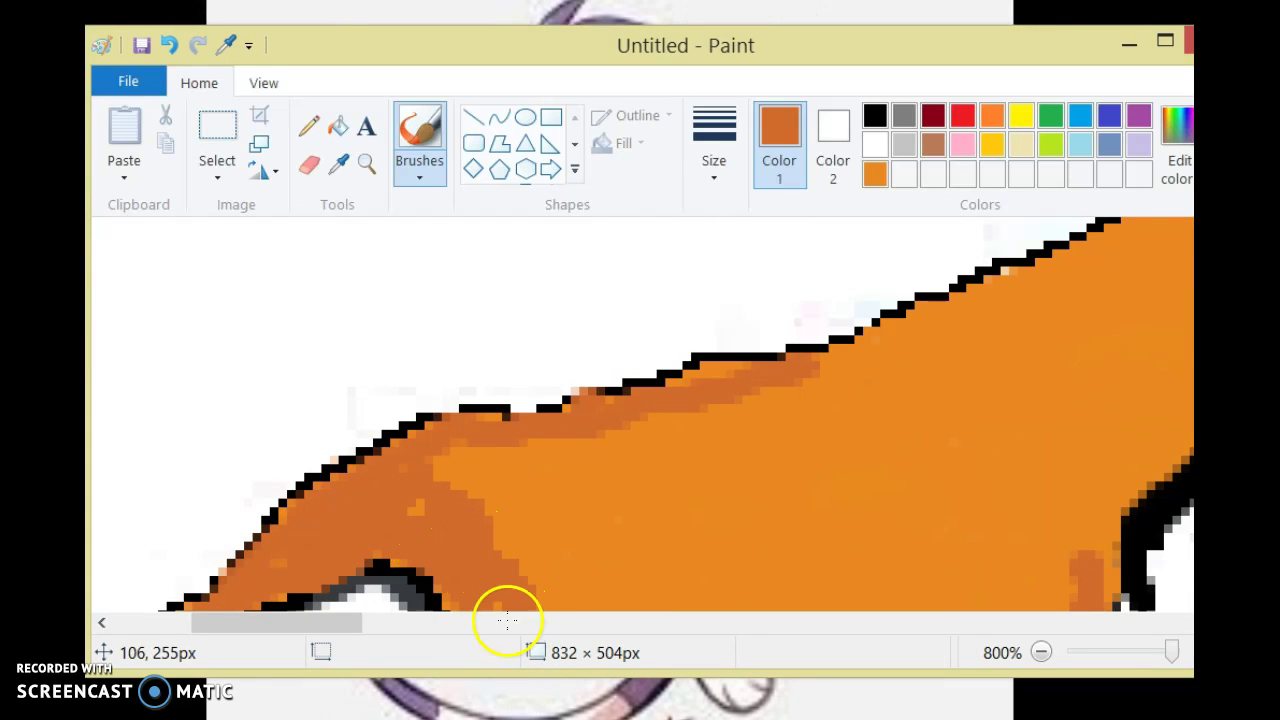
pyautogui.moveTo(410, 510)
pyautogui.mouseDown()
pyautogui.moveTo(428, 474)
pyautogui.moveTo(506, 437)
pyautogui.mouseUp()
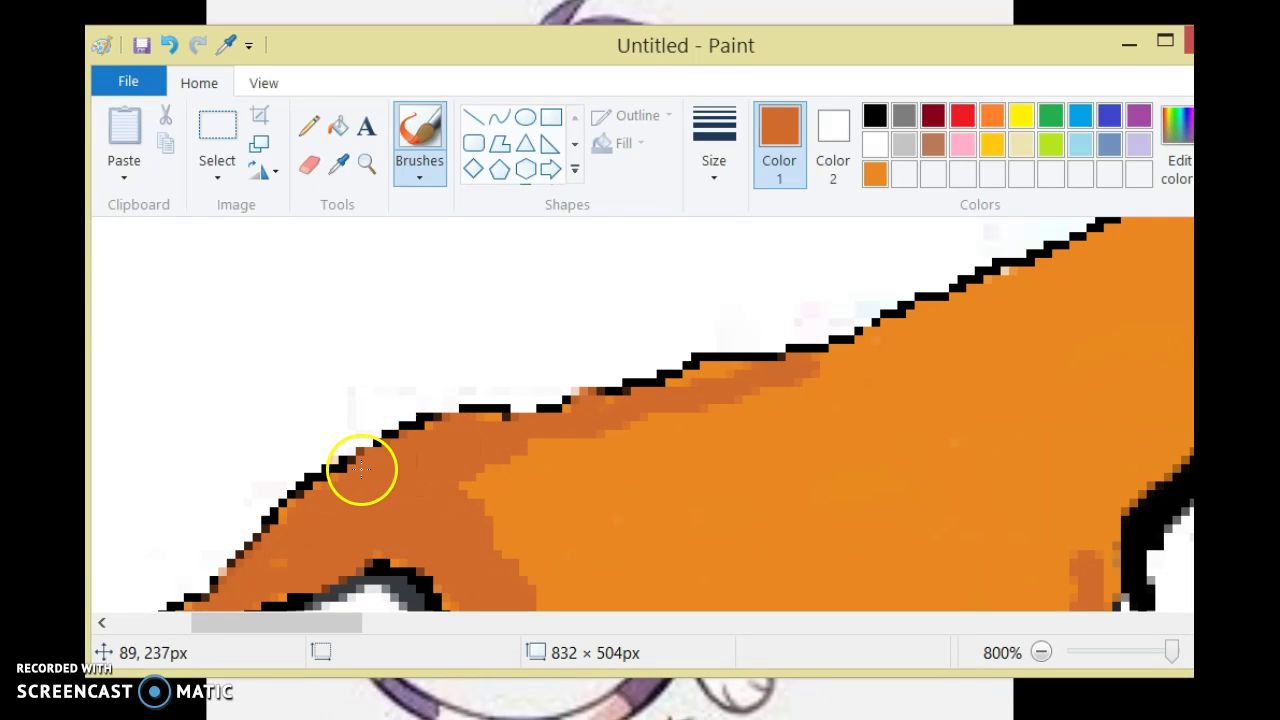
pyautogui.moveTo(312, 622); pyautogui.dragTo(477, 620)
pyautogui.scroll(6, 444, 393)
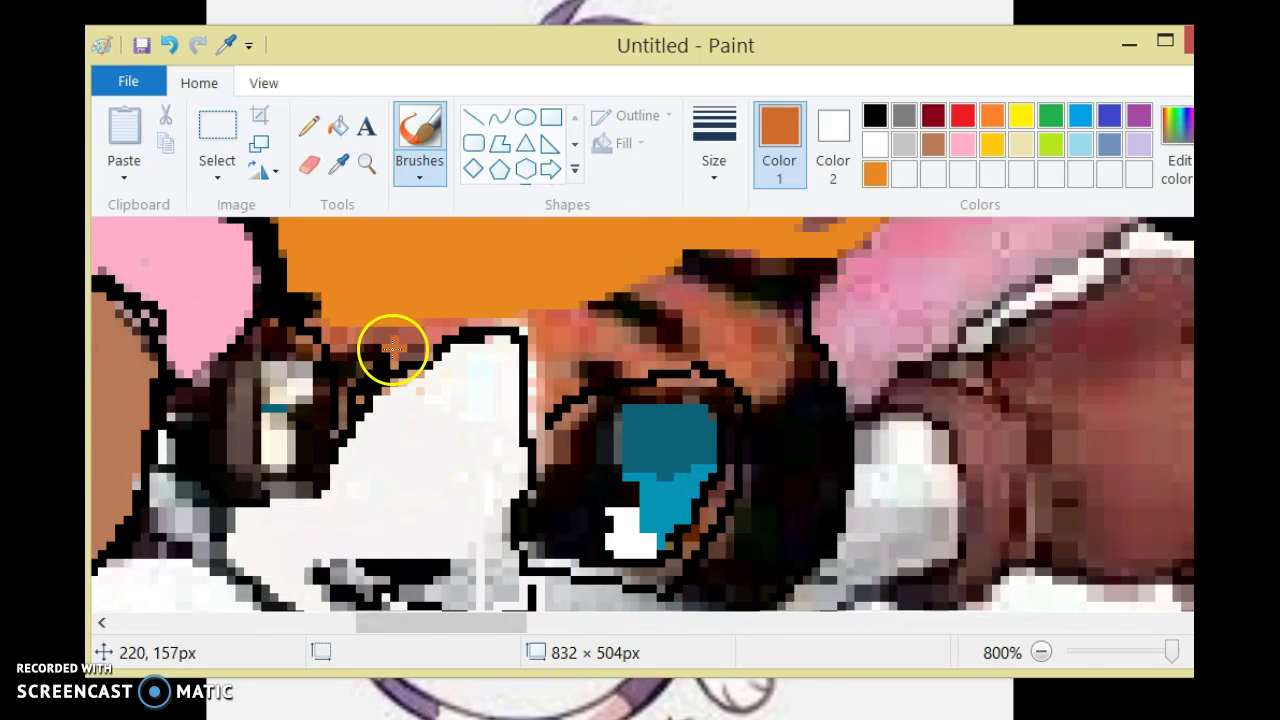
pyautogui.scroll(3, 391, 349)
pyautogui.moveTo(389, 622); pyautogui.dragTo(297, 602)
pyautogui.scroll(-3, 330, 470)
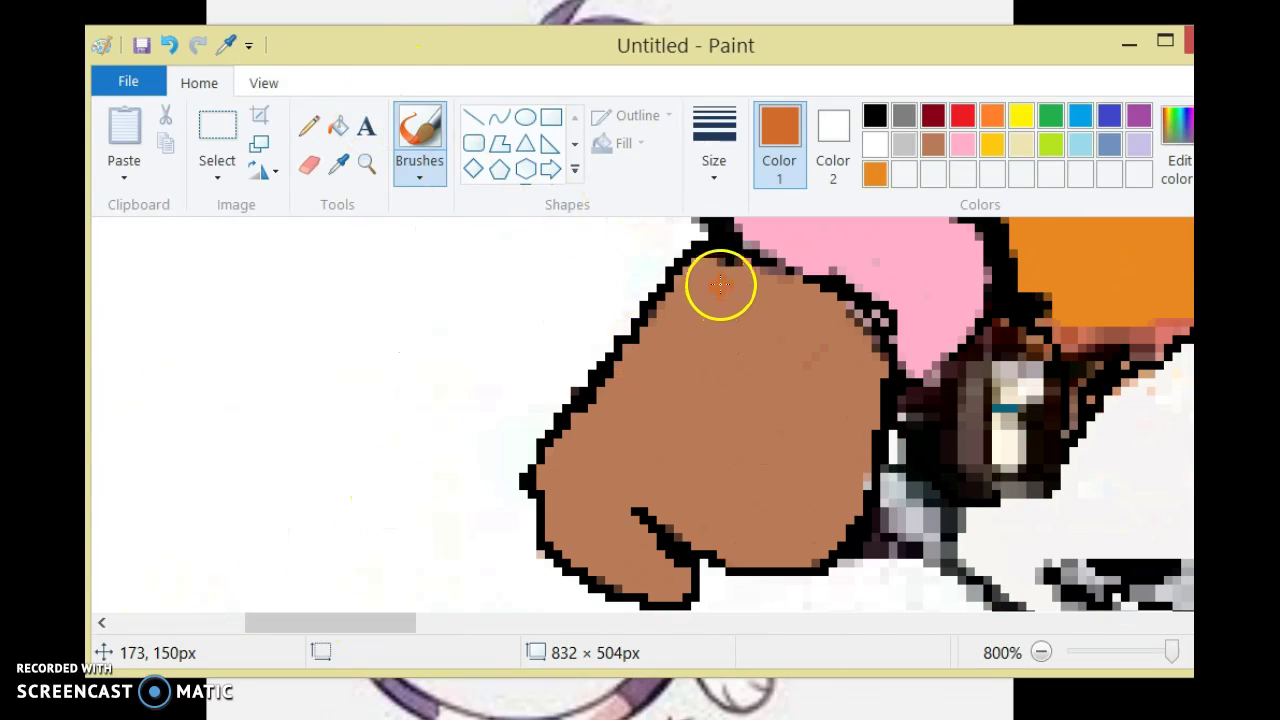
# Step: Brush four darker orange stripes on the brown shape below the pink area, two from its upper edge and two from its lower edge
pyautogui.moveTo(718, 273); pyautogui.dragTo(722, 291)
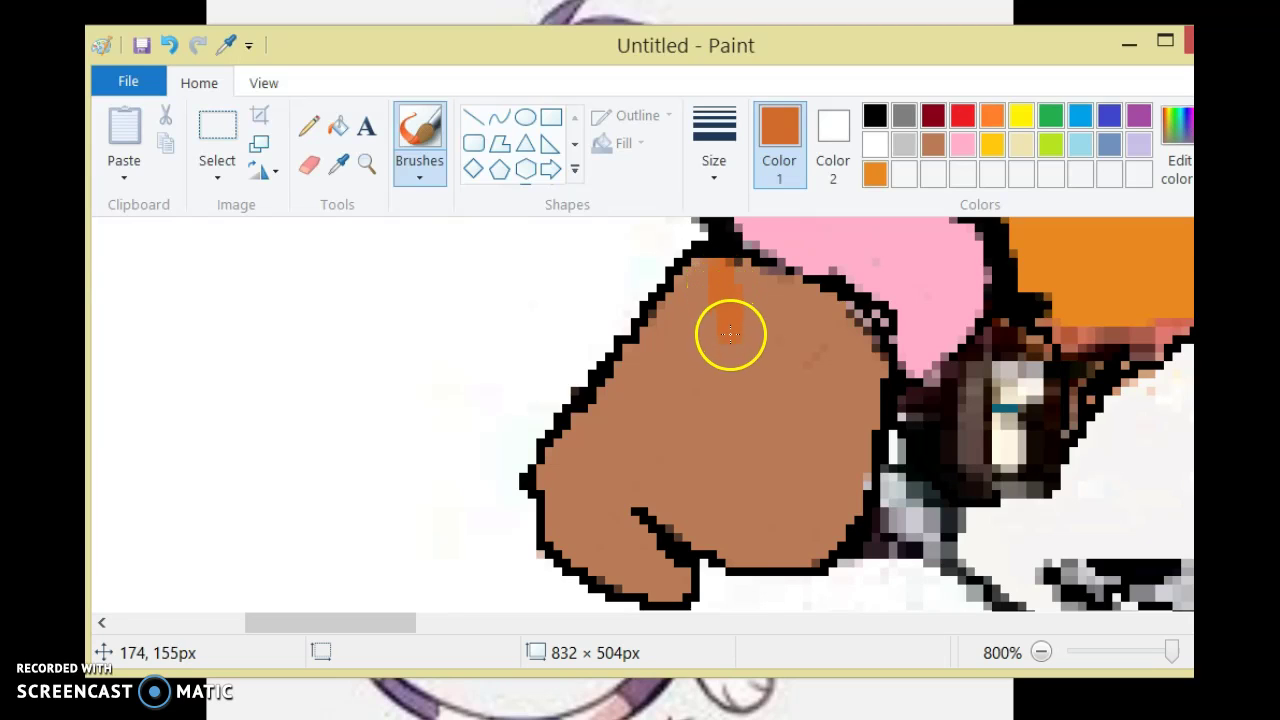
pyautogui.moveTo(763, 287); pyautogui.dragTo(752, 272)
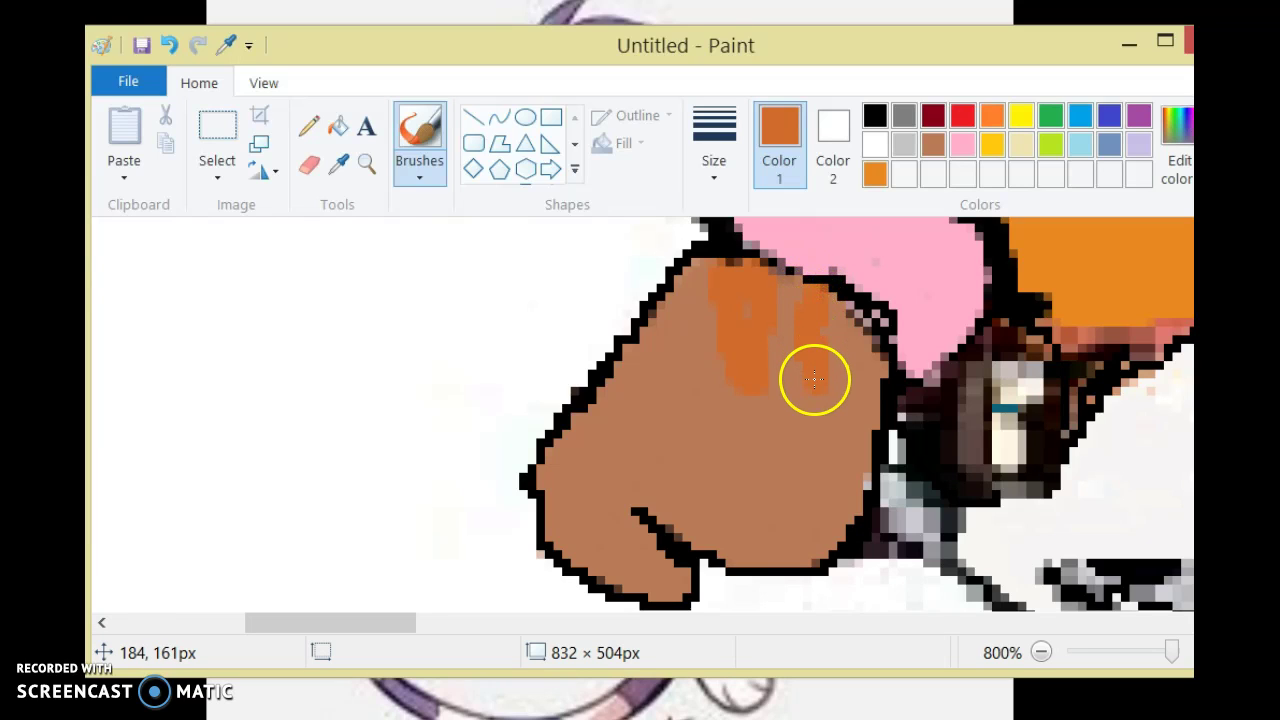
pyautogui.moveTo(835, 357)
pyautogui.mouseDown()
pyautogui.moveTo(834, 306)
pyautogui.moveTo(835, 331)
pyautogui.mouseUp()
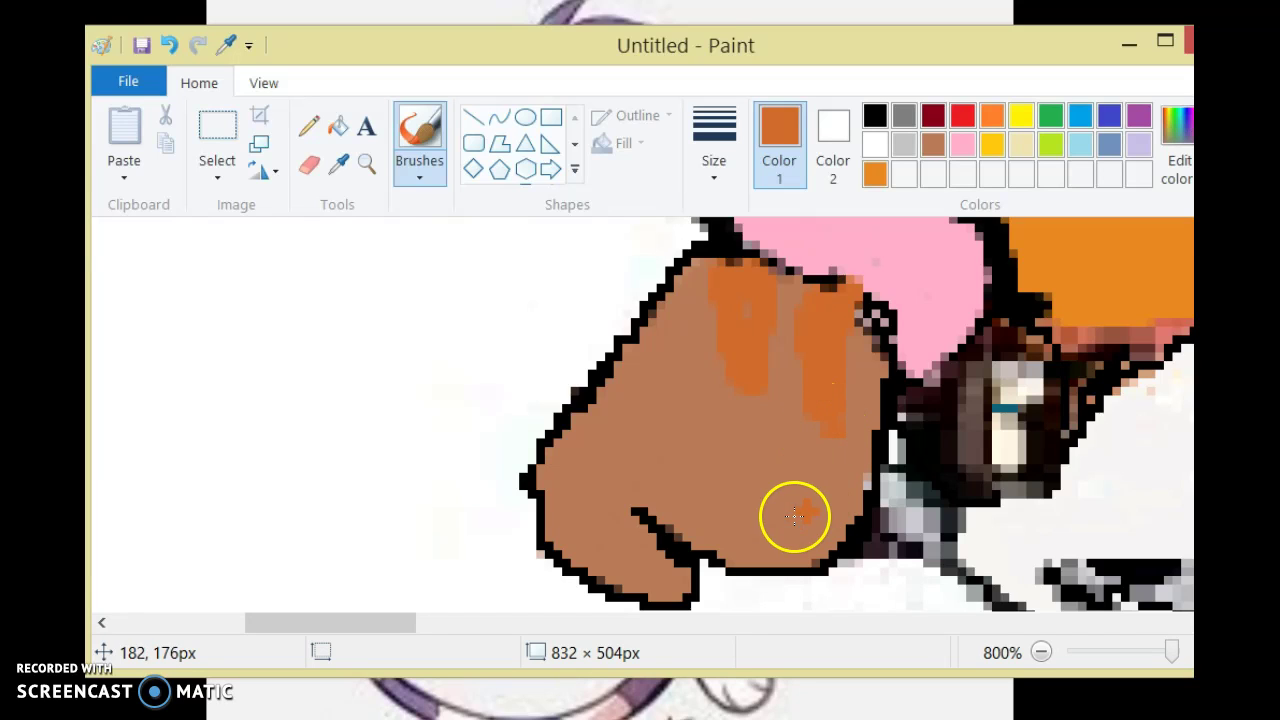
pyautogui.moveTo(712, 556)
pyautogui.mouseDown()
pyautogui.moveTo(700, 543)
pyautogui.moveTo(715, 498)
pyautogui.moveTo(729, 549)
pyautogui.moveTo(737, 540)
pyautogui.moveTo(780, 568)
pyautogui.moveTo(795, 476)
pyautogui.moveTo(794, 529)
pyautogui.moveTo(780, 523)
pyautogui.mouseUp()
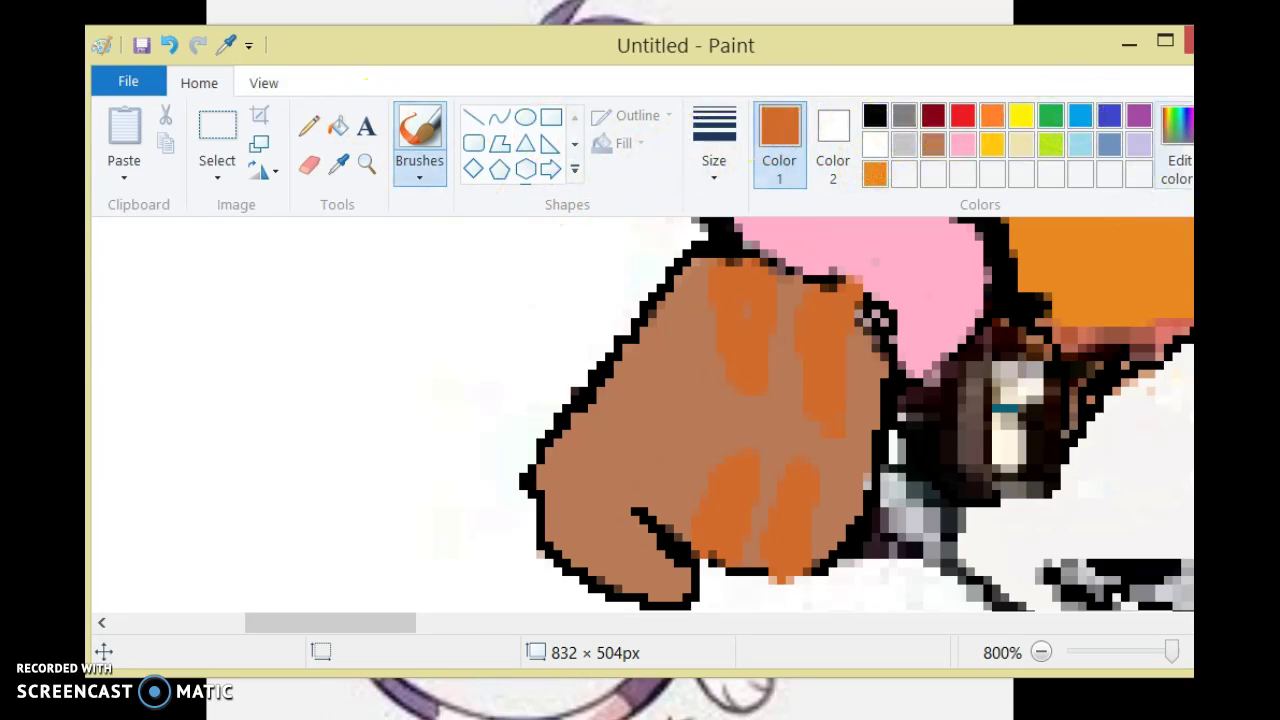
pyautogui.click(1174, 165)
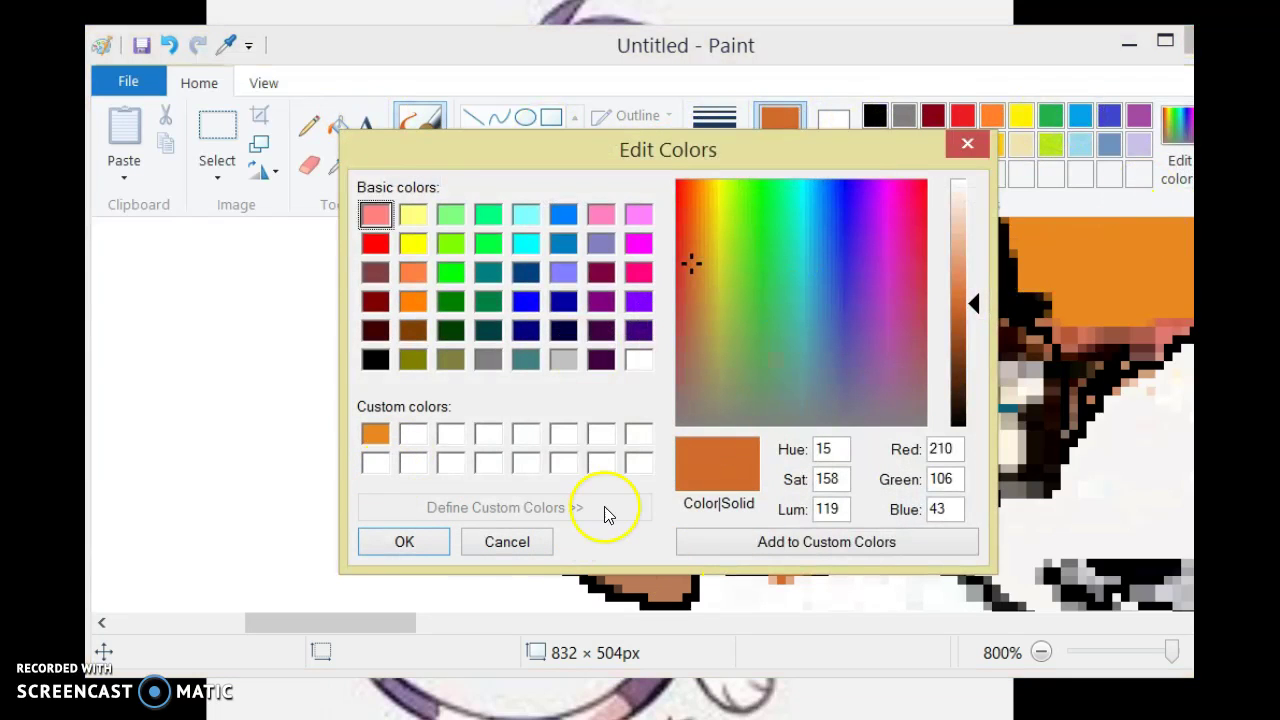
pyautogui.click(416, 437)
pyautogui.click(818, 543)
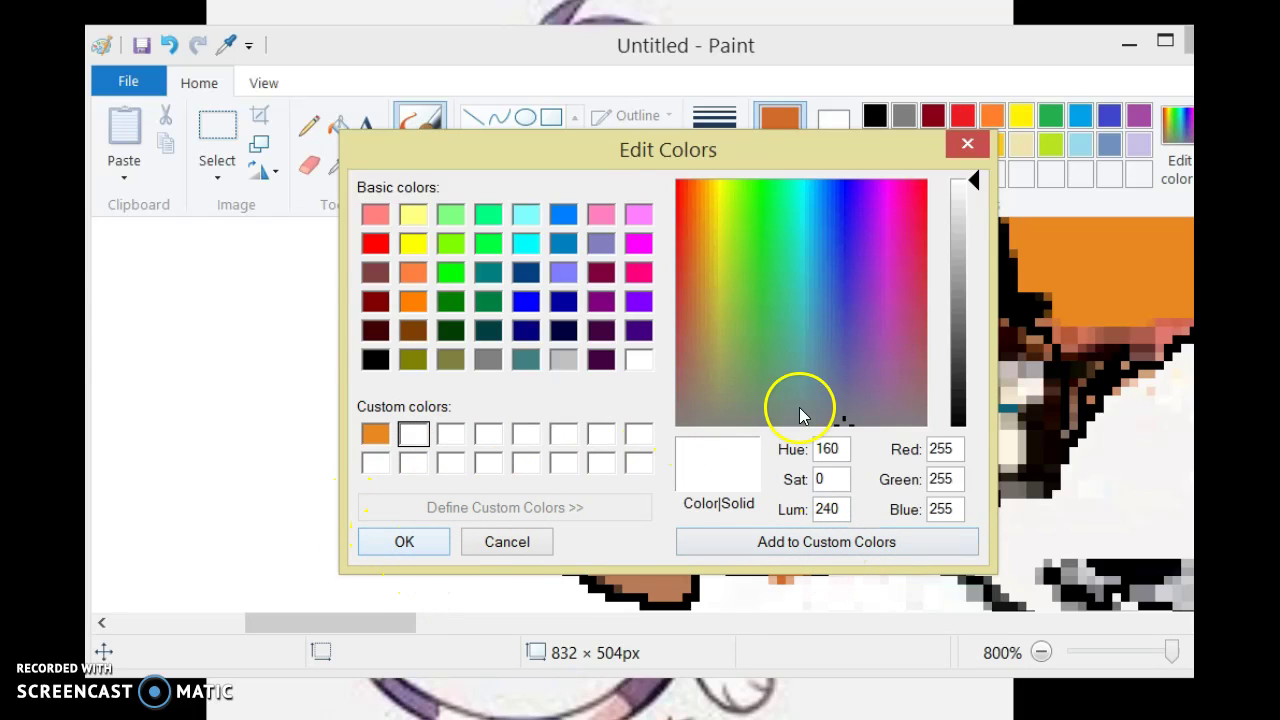
pyautogui.click(968, 147)
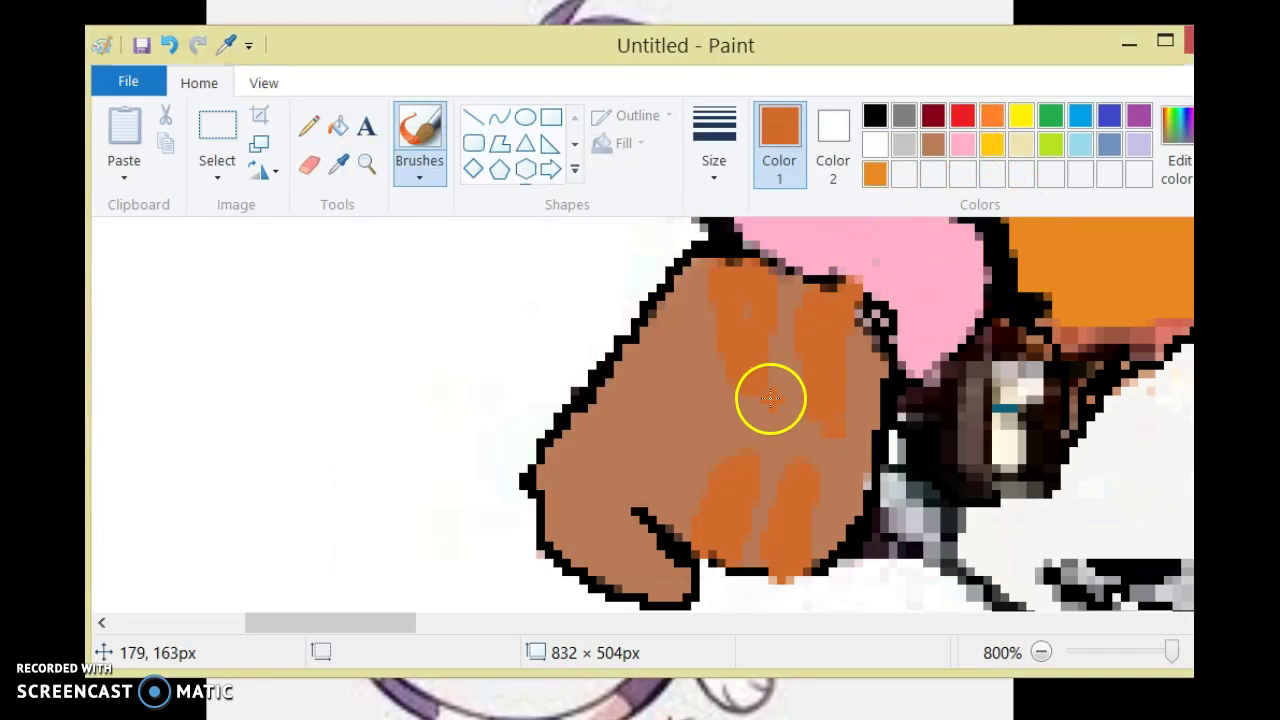
# Step: Open the color editor for the current darker orange, Color 1
pyautogui.click(1184, 176)
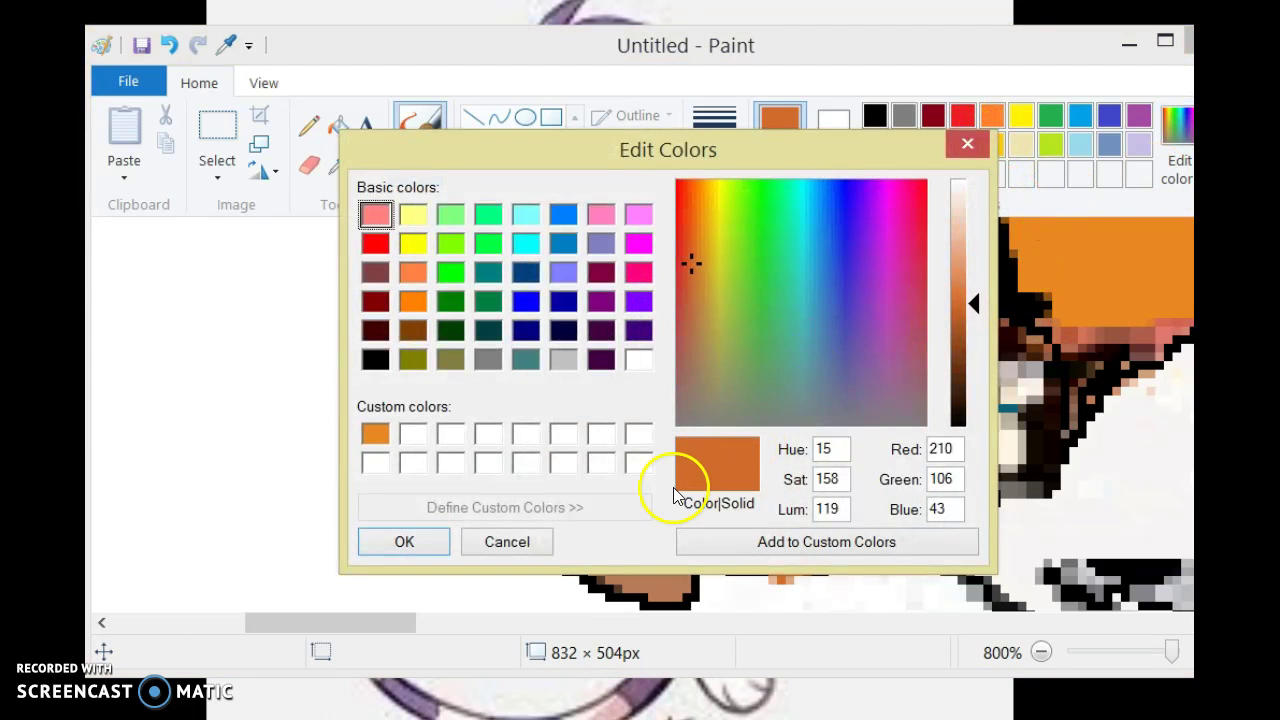